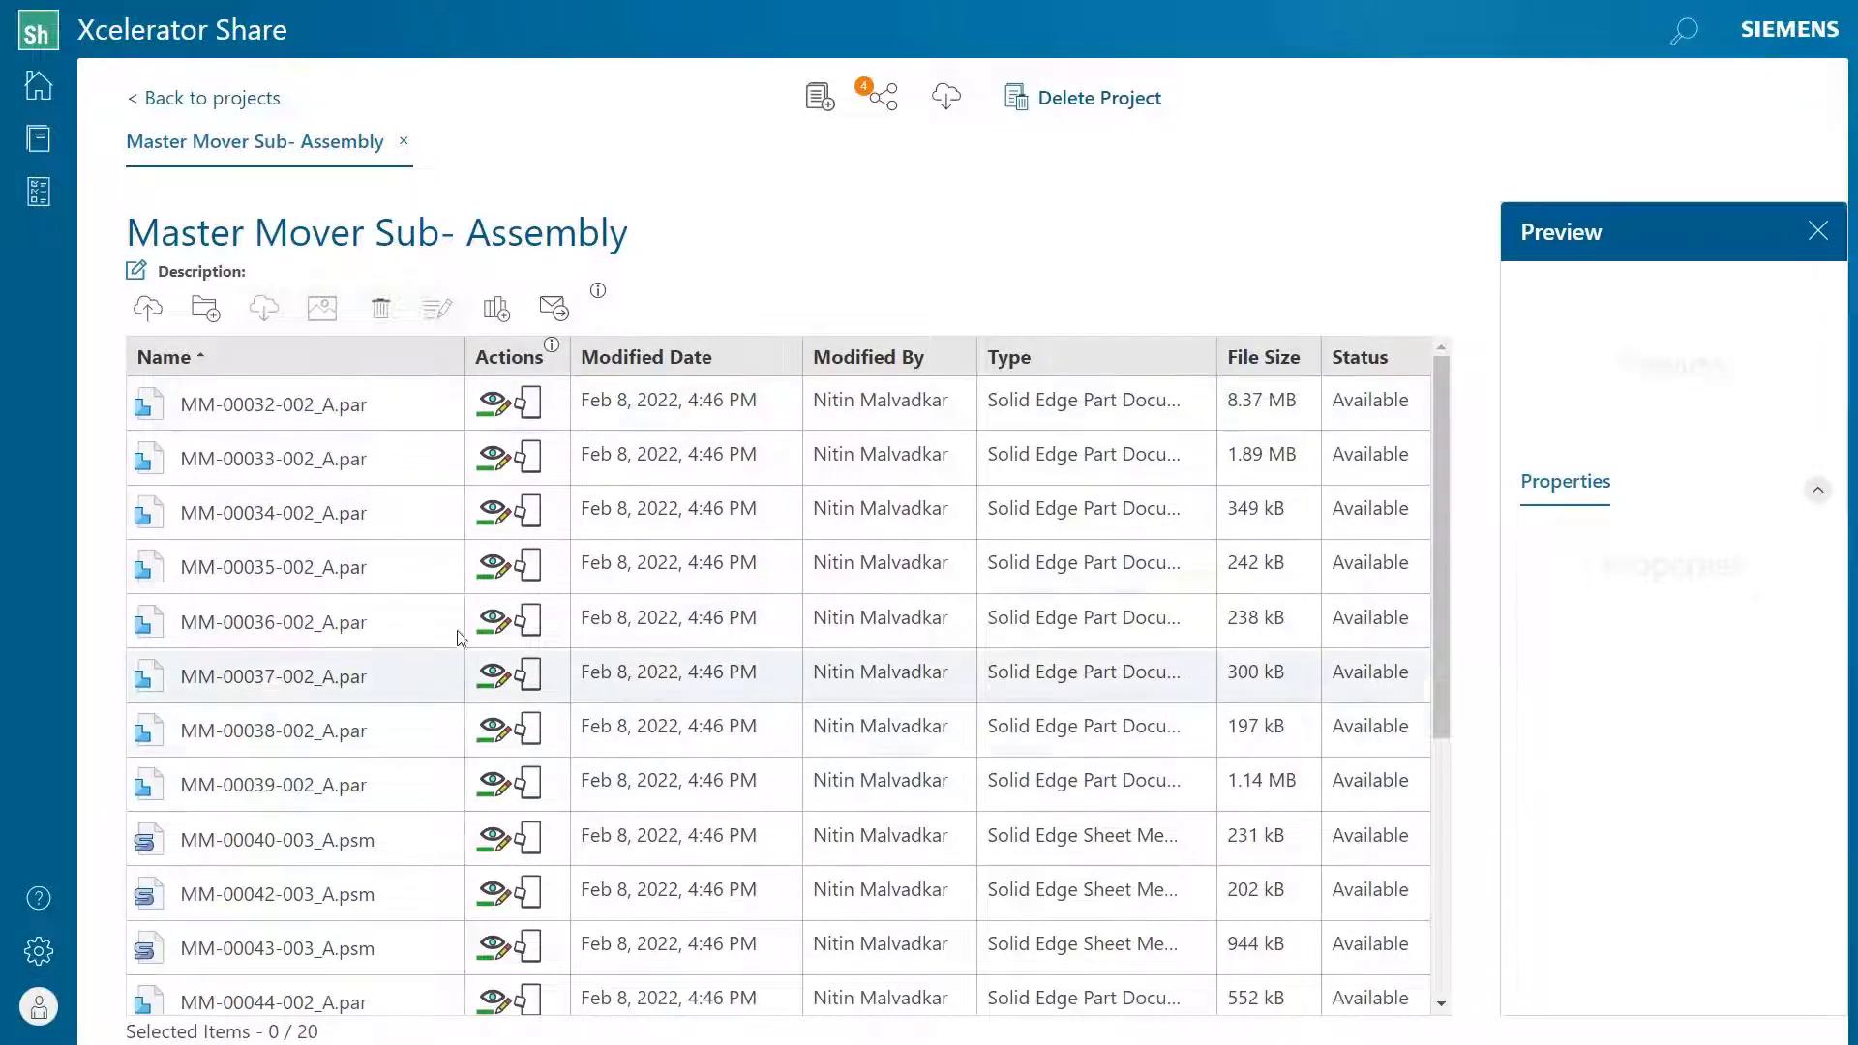
Open the MM-00122-001_A.asm assembly from the Master Mover Sub-Assembly project for viewing and markup
scroll(531, 575, down, 3)
scroll(531, 575, down, 3)
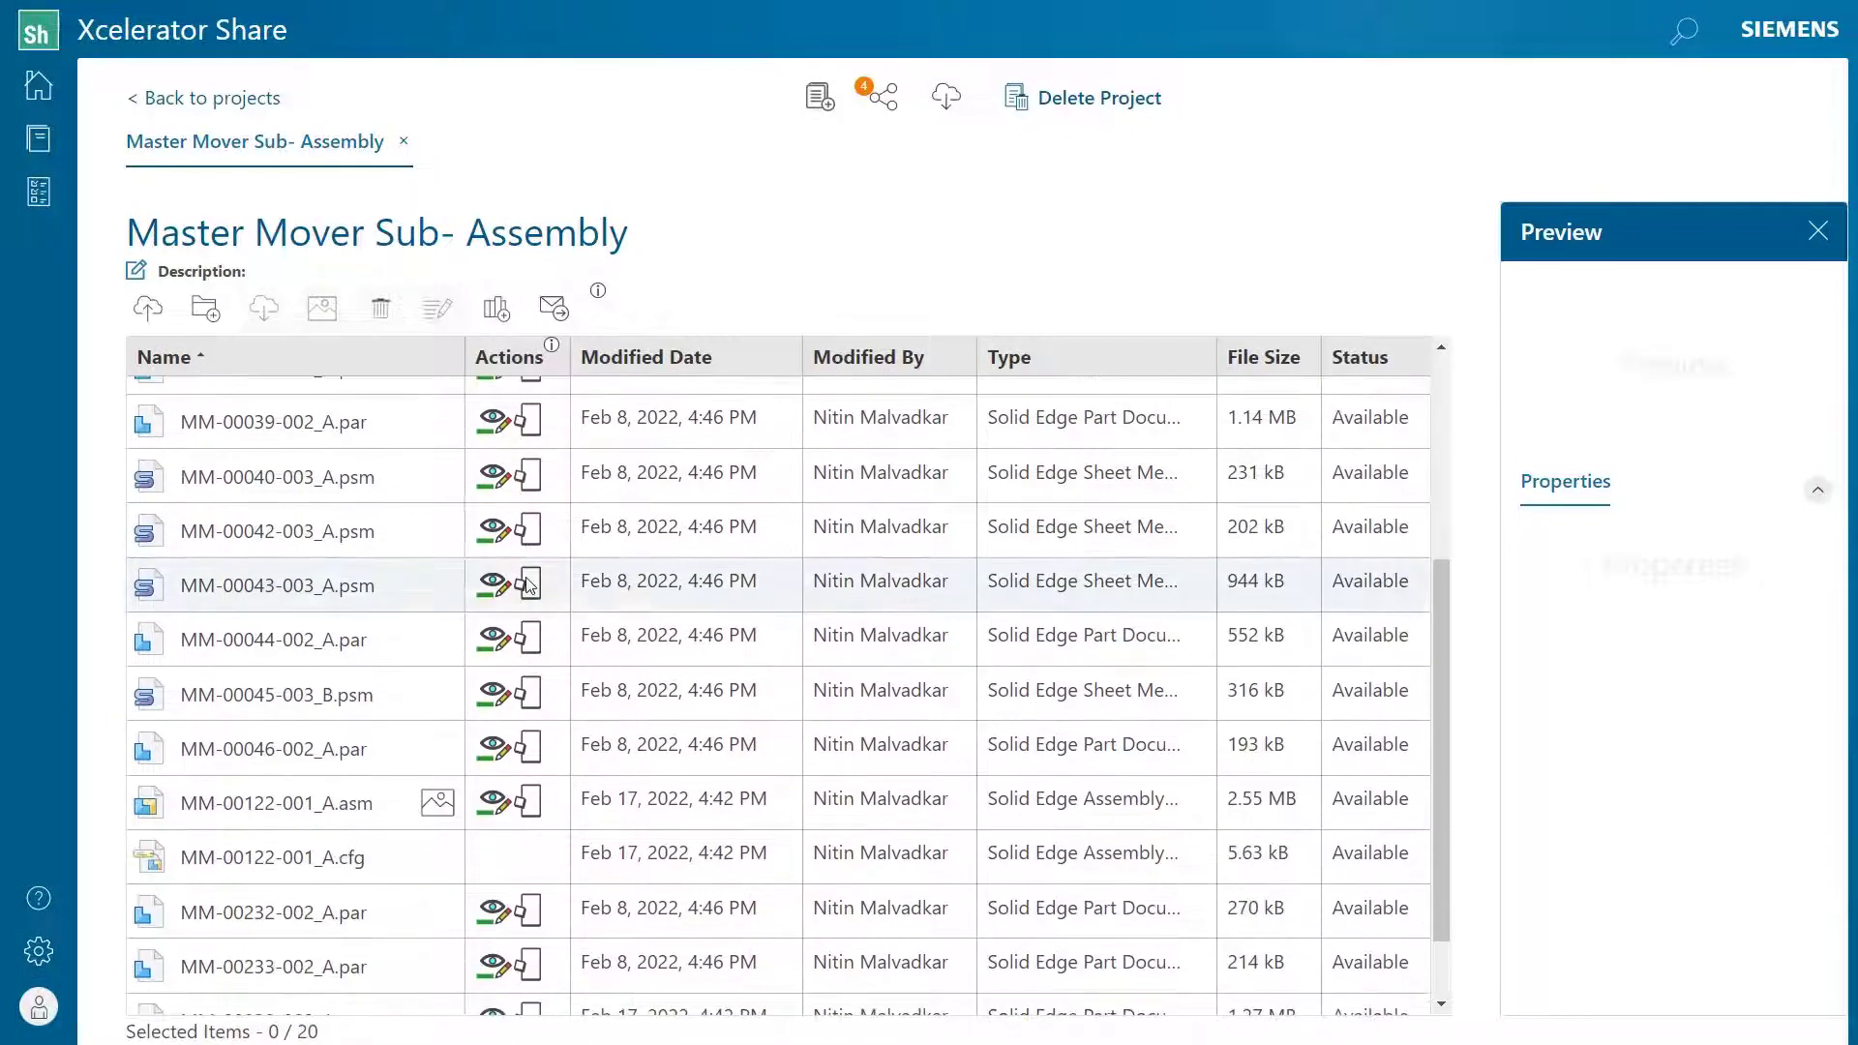
click(341, 713)
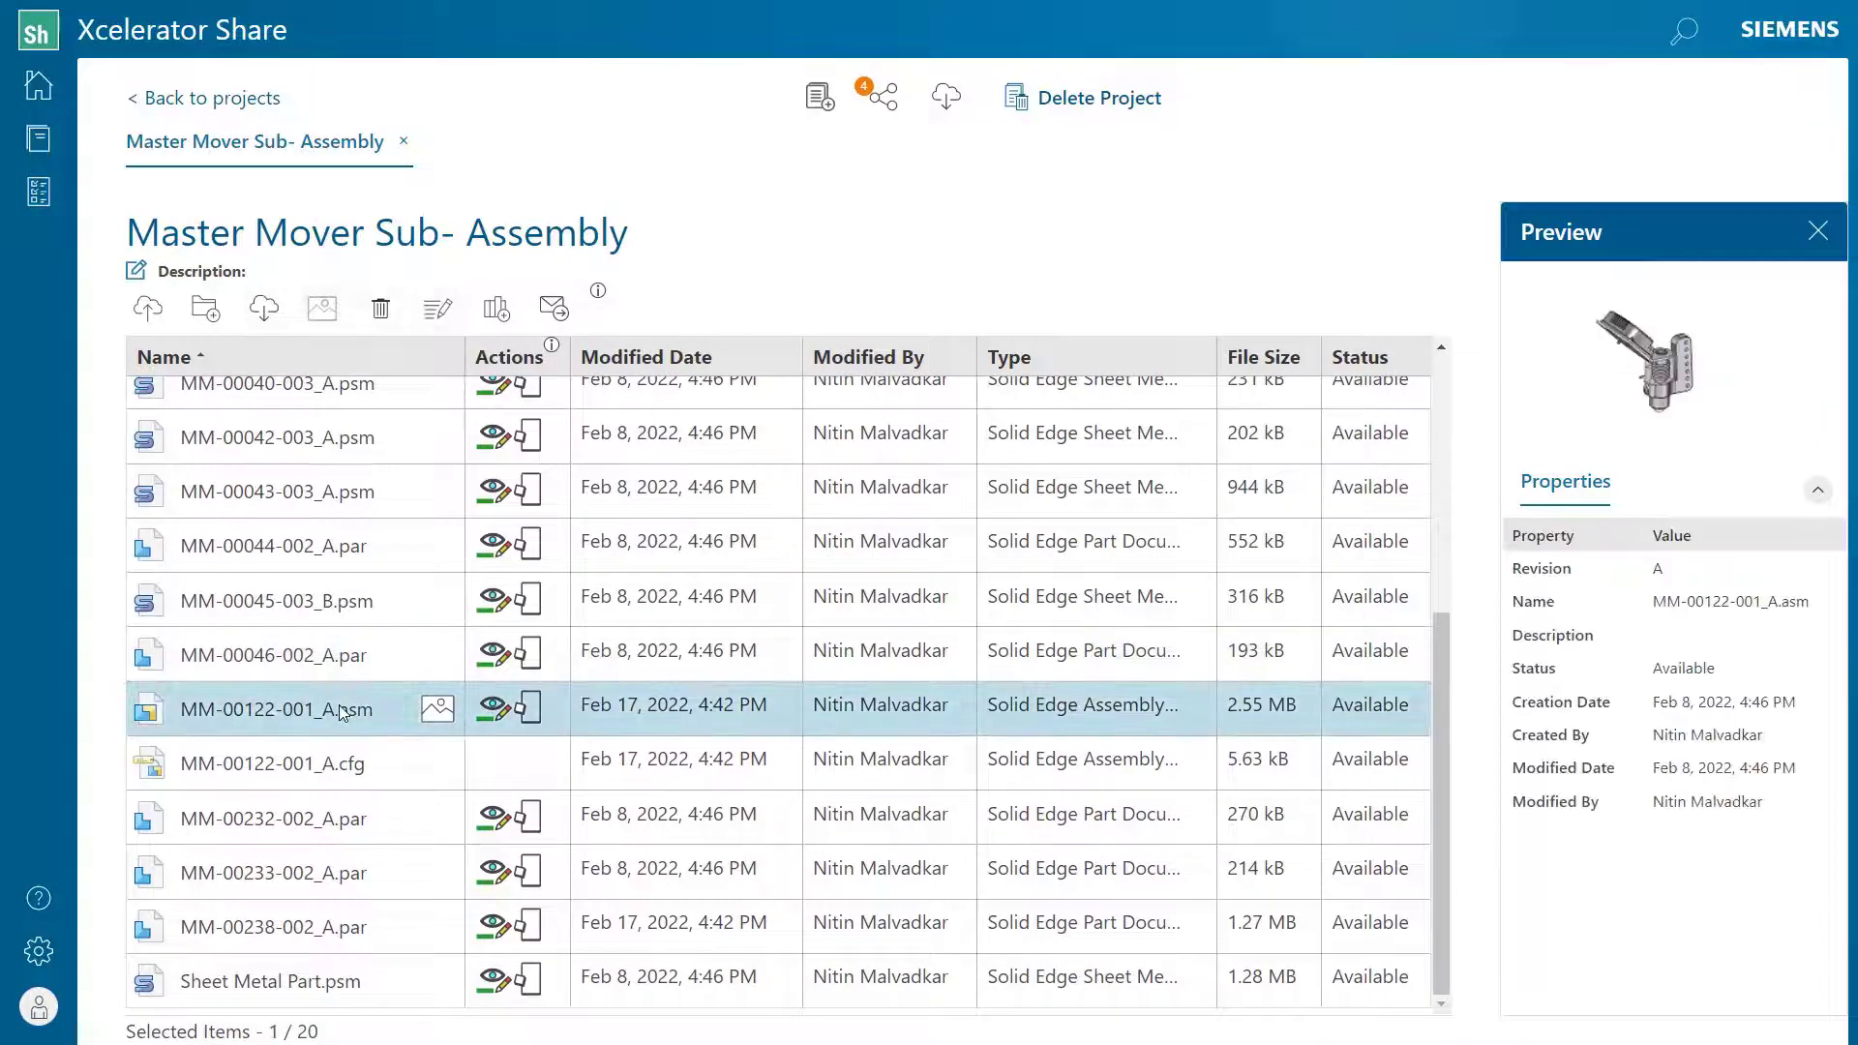
click(495, 709)
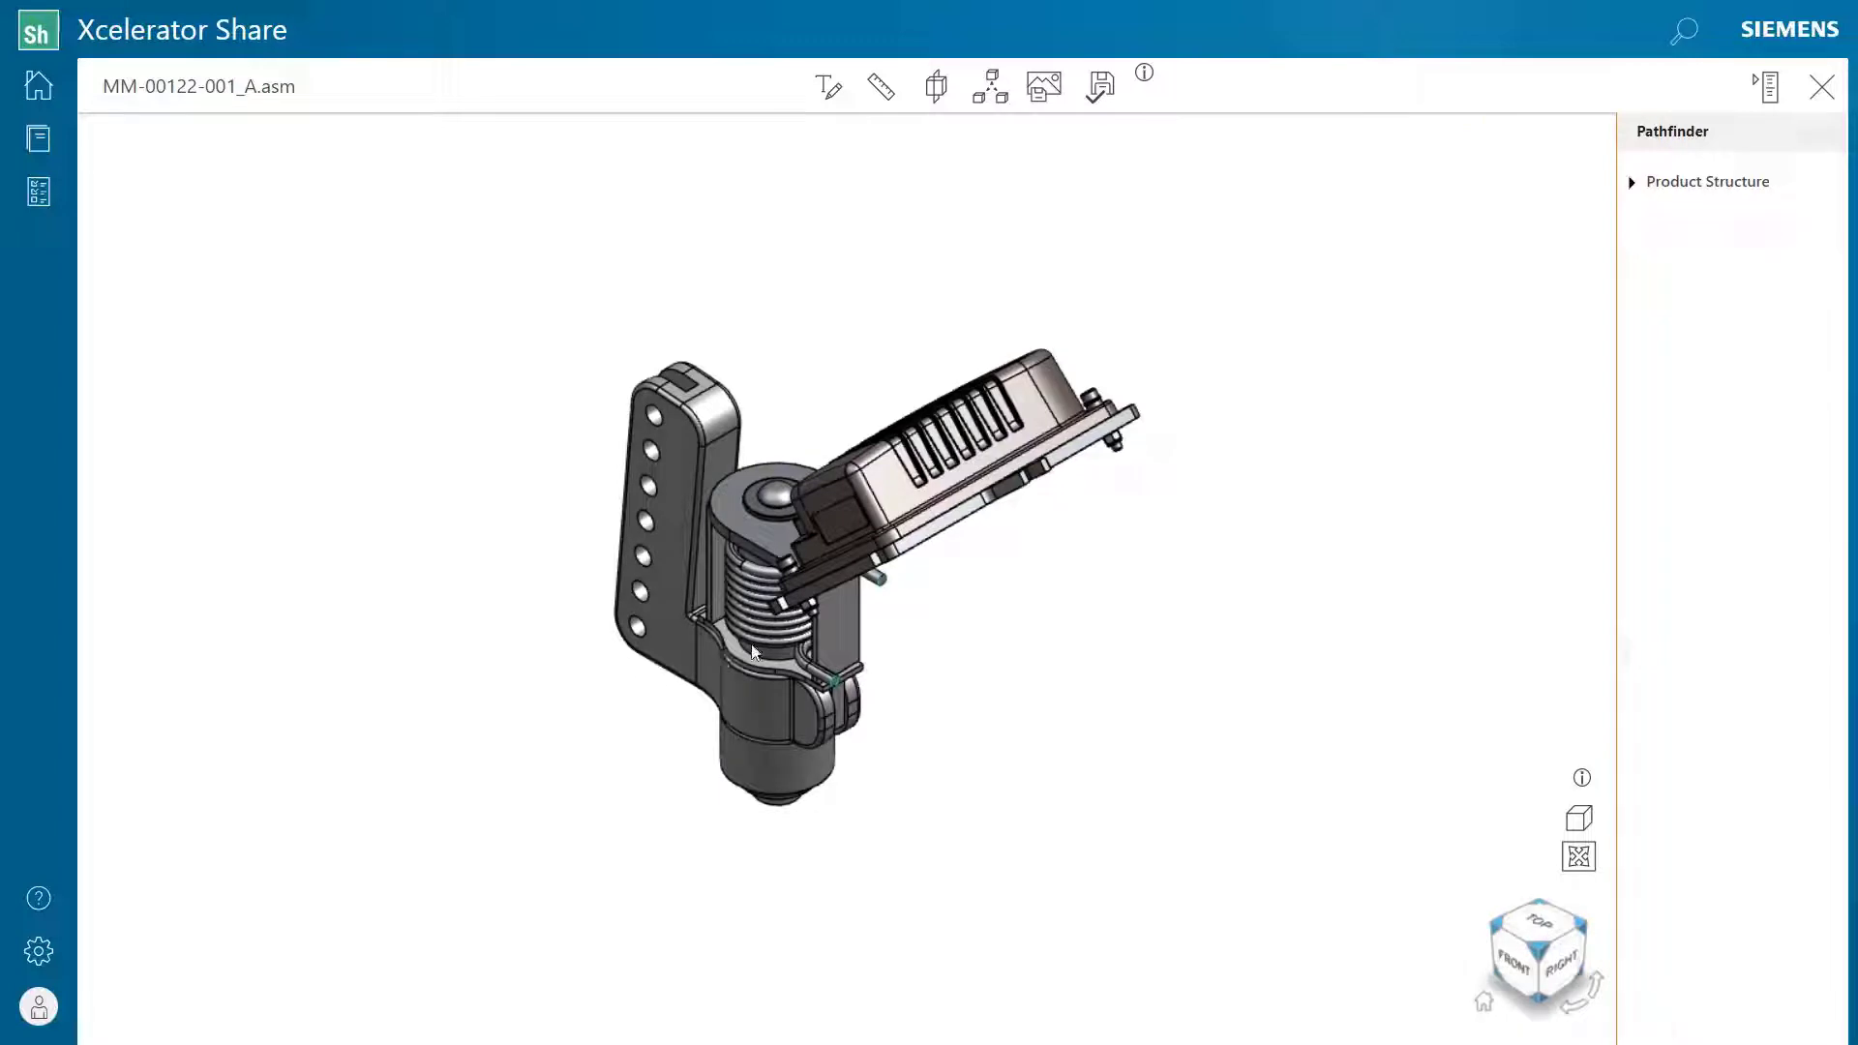
Draw a markup circle around the inner corner where the clamp arm's perforated plate meets the clamp base
drag(753, 651, 576, 661)
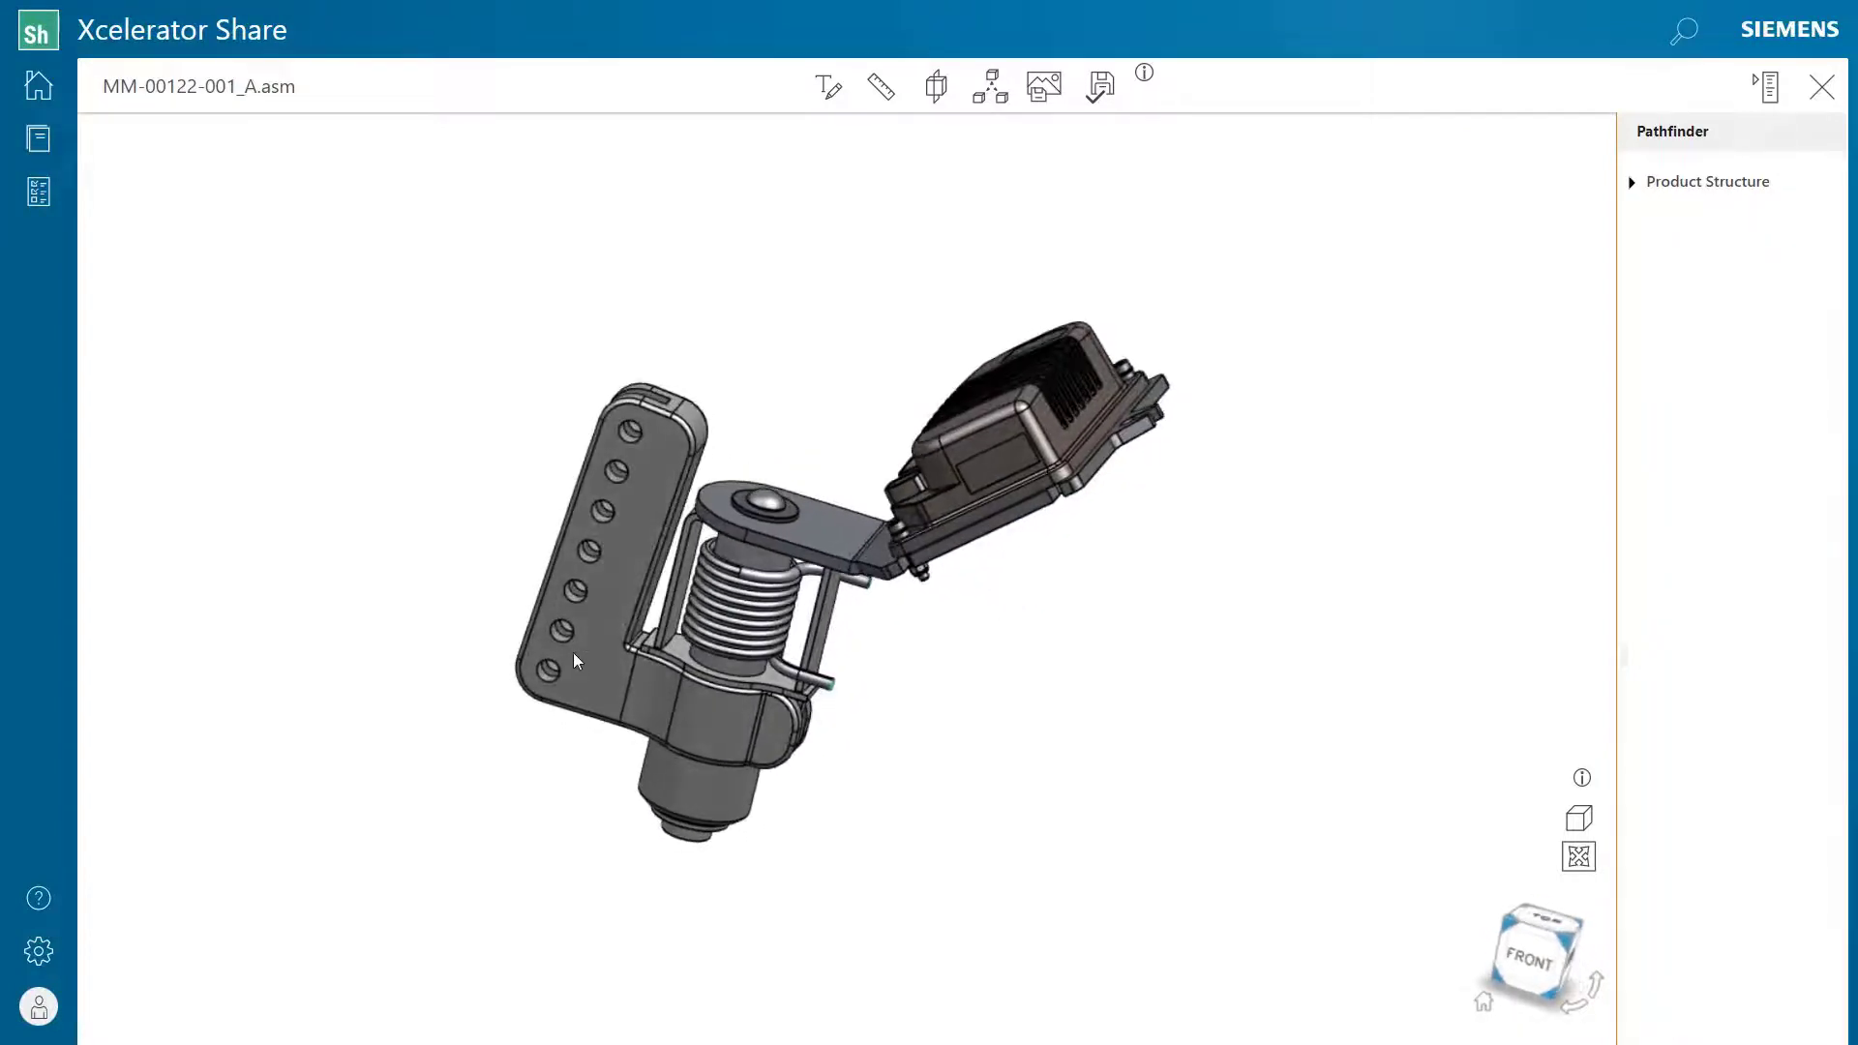
scroll(575, 661, up, 5)
right_drag(720, 658, 936, 609)
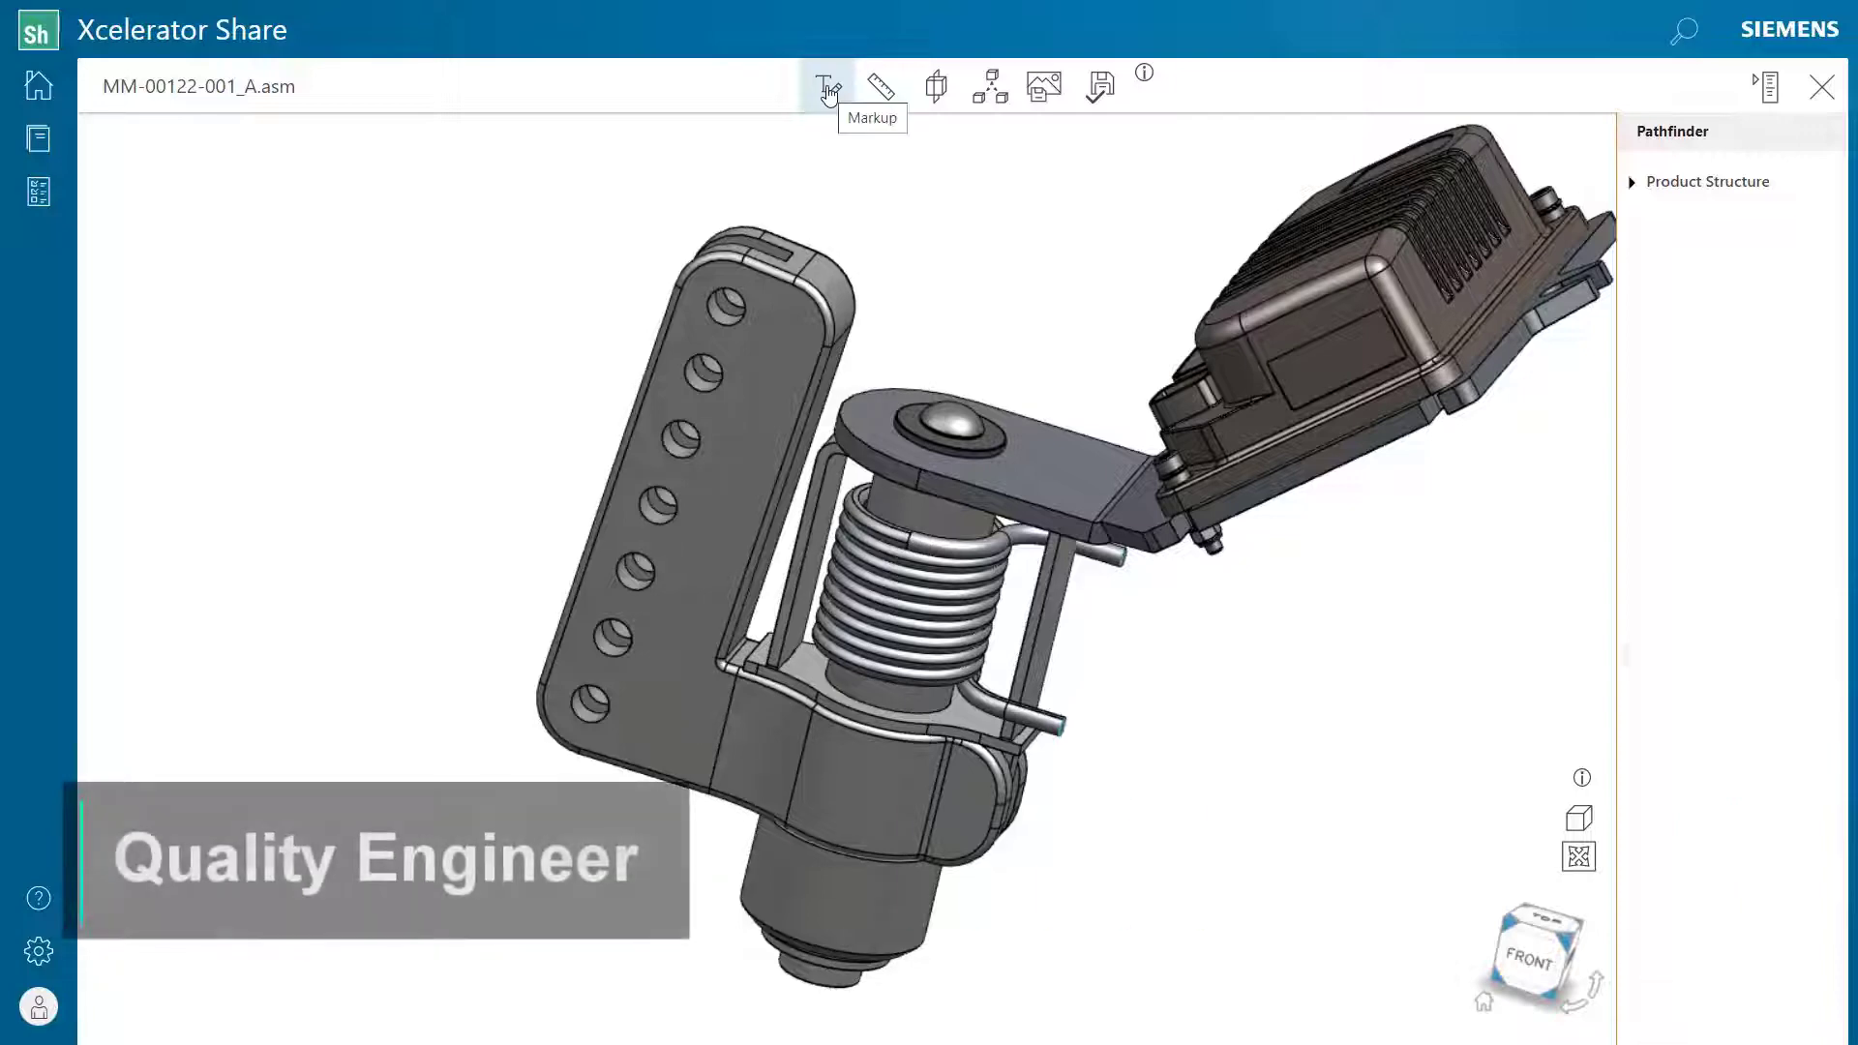
click(827, 87)
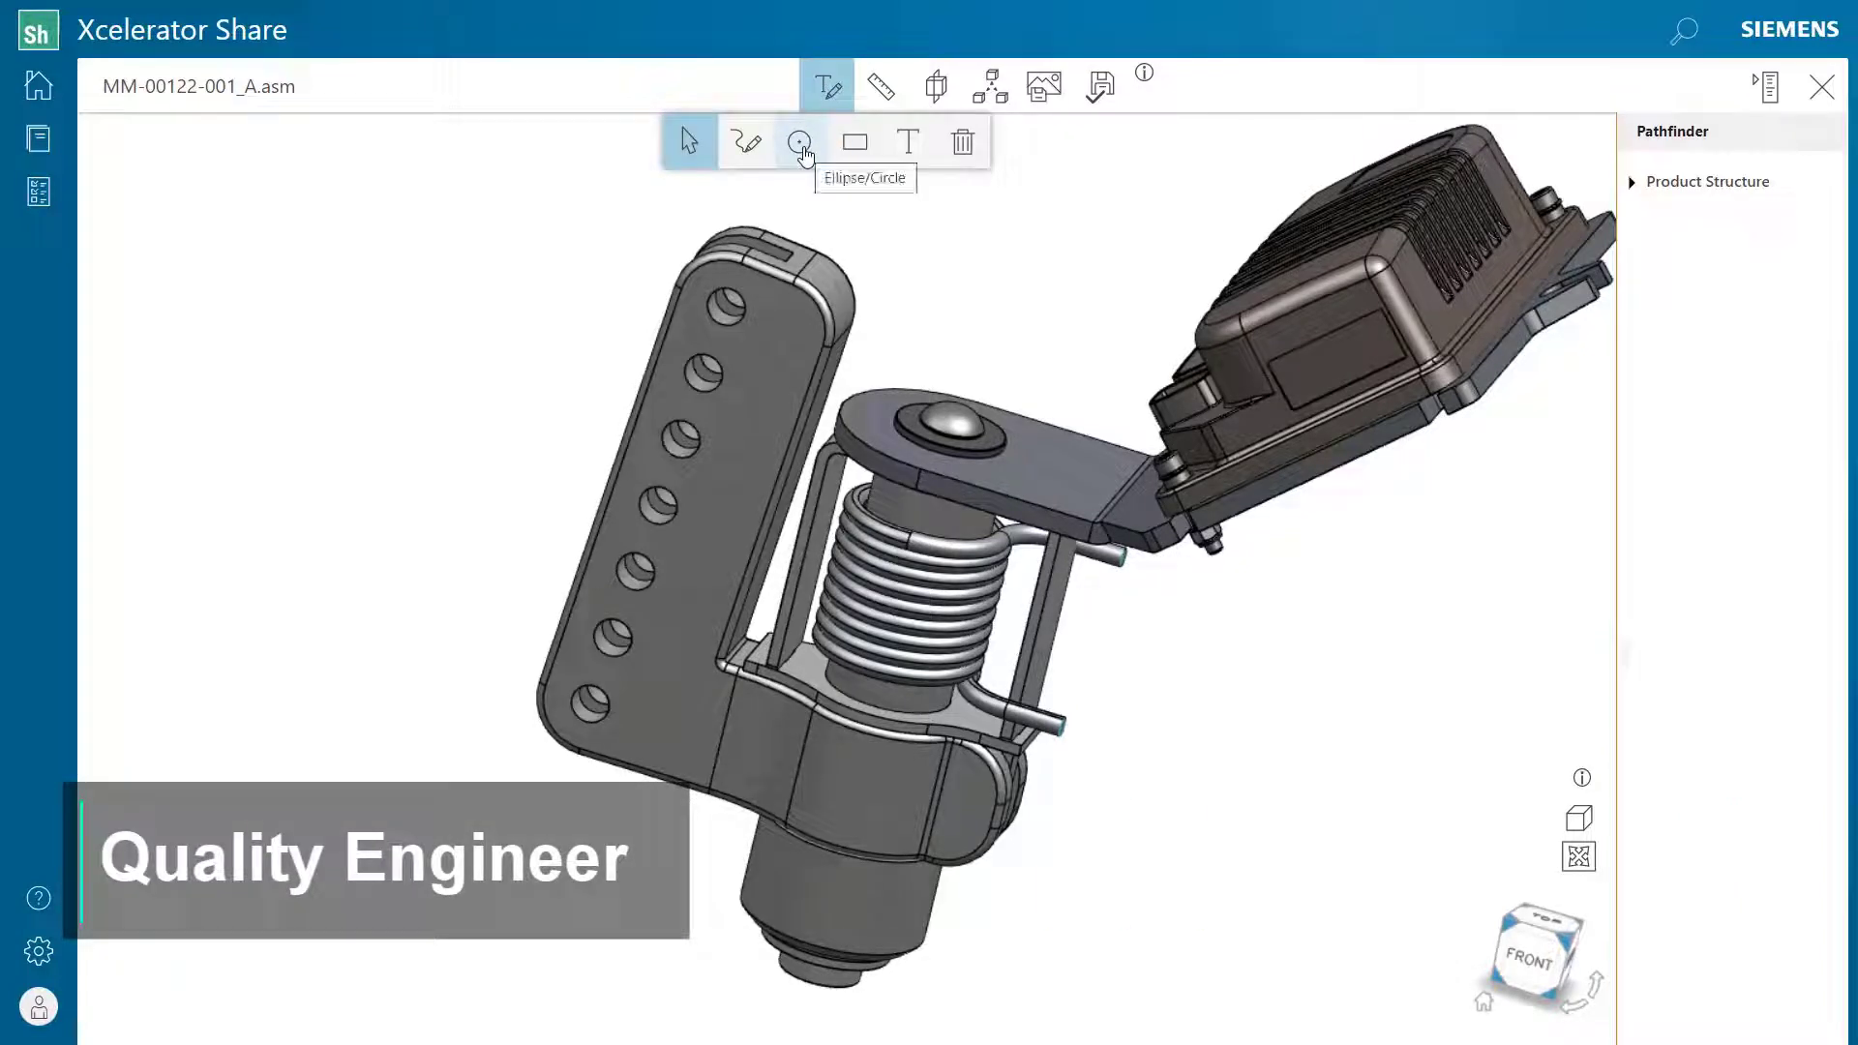
click(801, 147)
drag(681, 591, 822, 742)
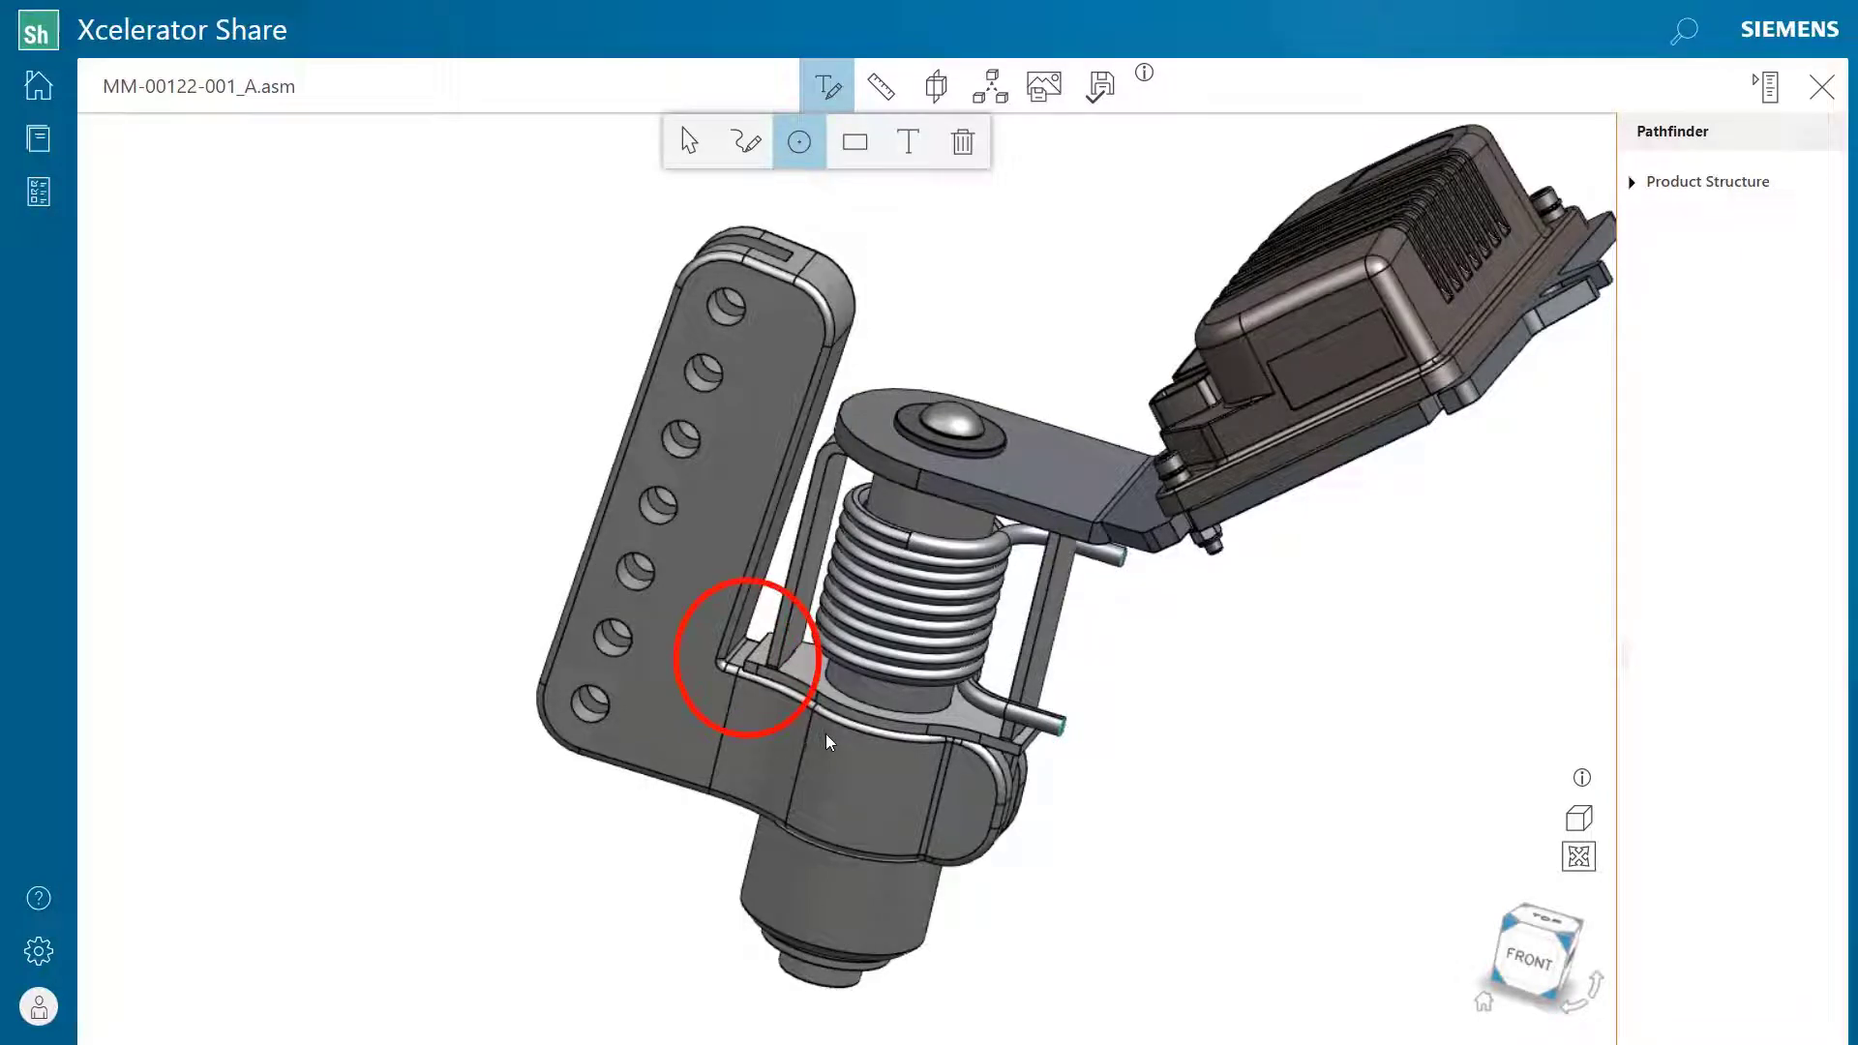
Add a text note beside the arm reading "Part seems to be failing at this round. Can we strengthen it a bit?" and enlarge its box
click(907, 145)
click(308, 415)
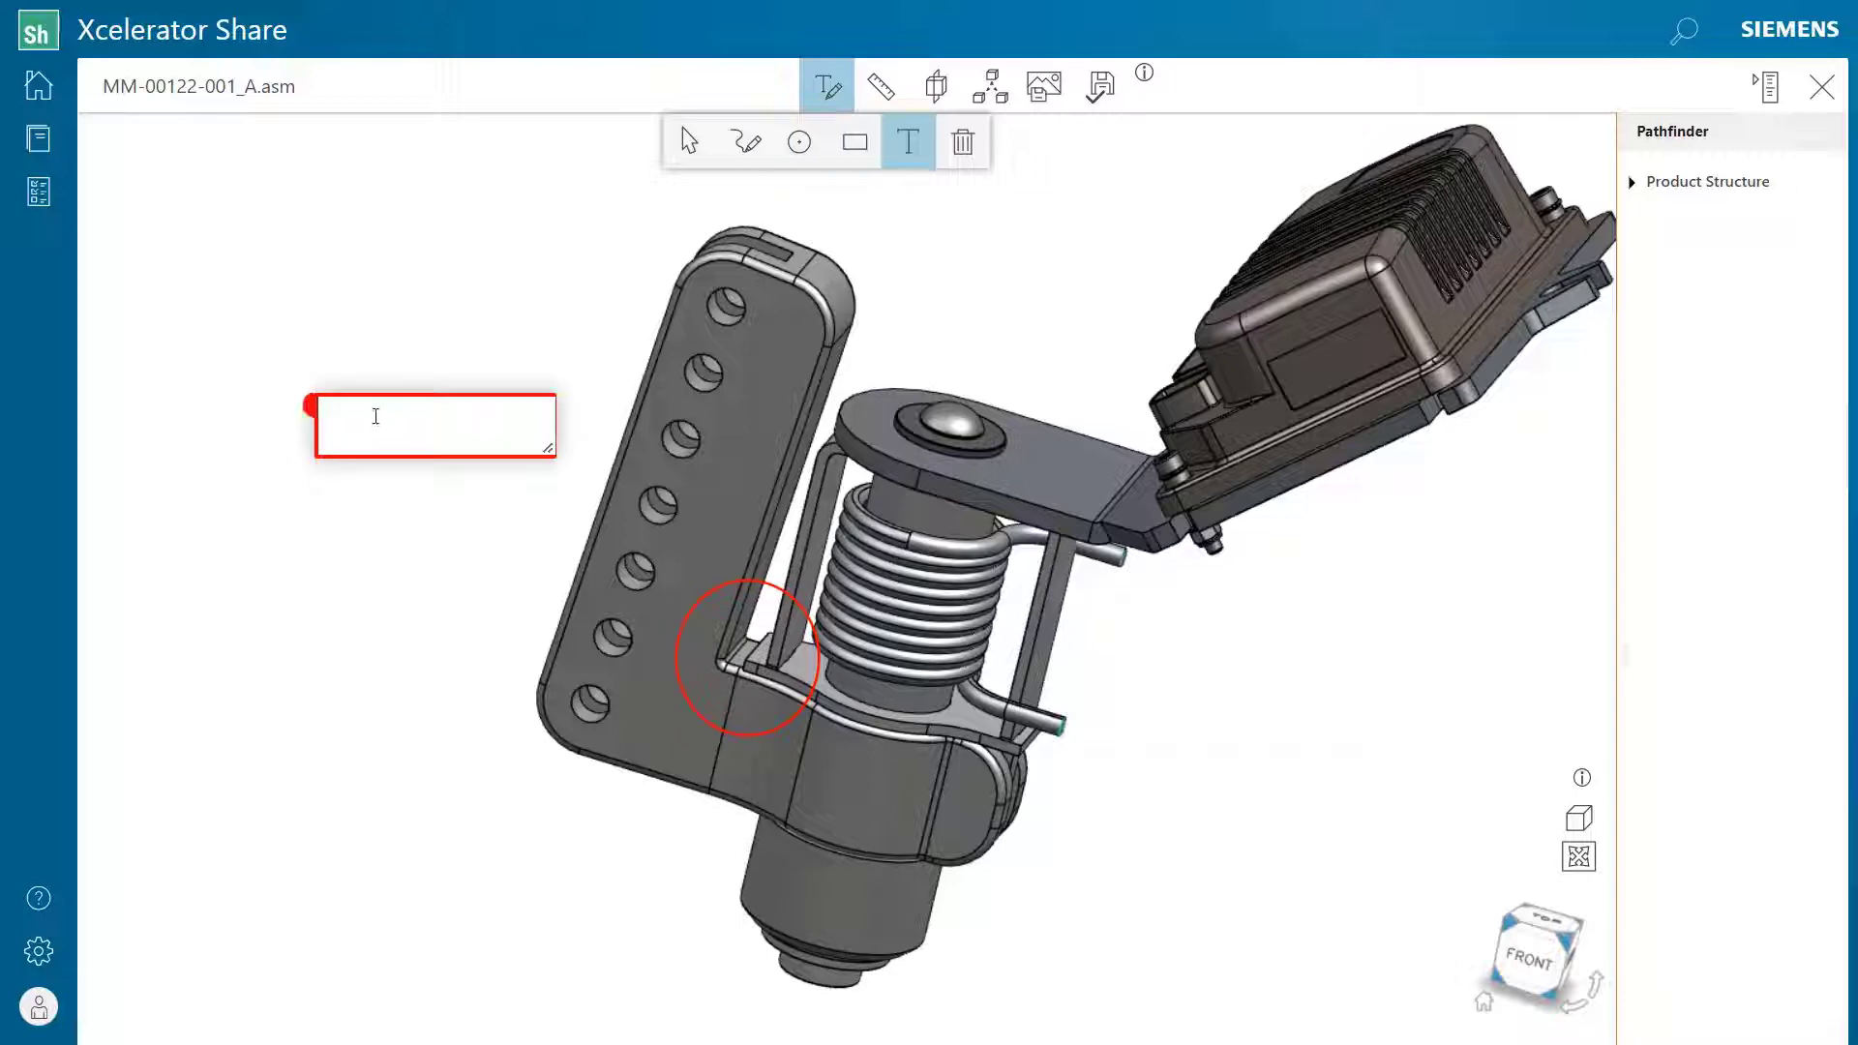
text(Part seems to be failing at this round. Can we strengthen it a bit?)
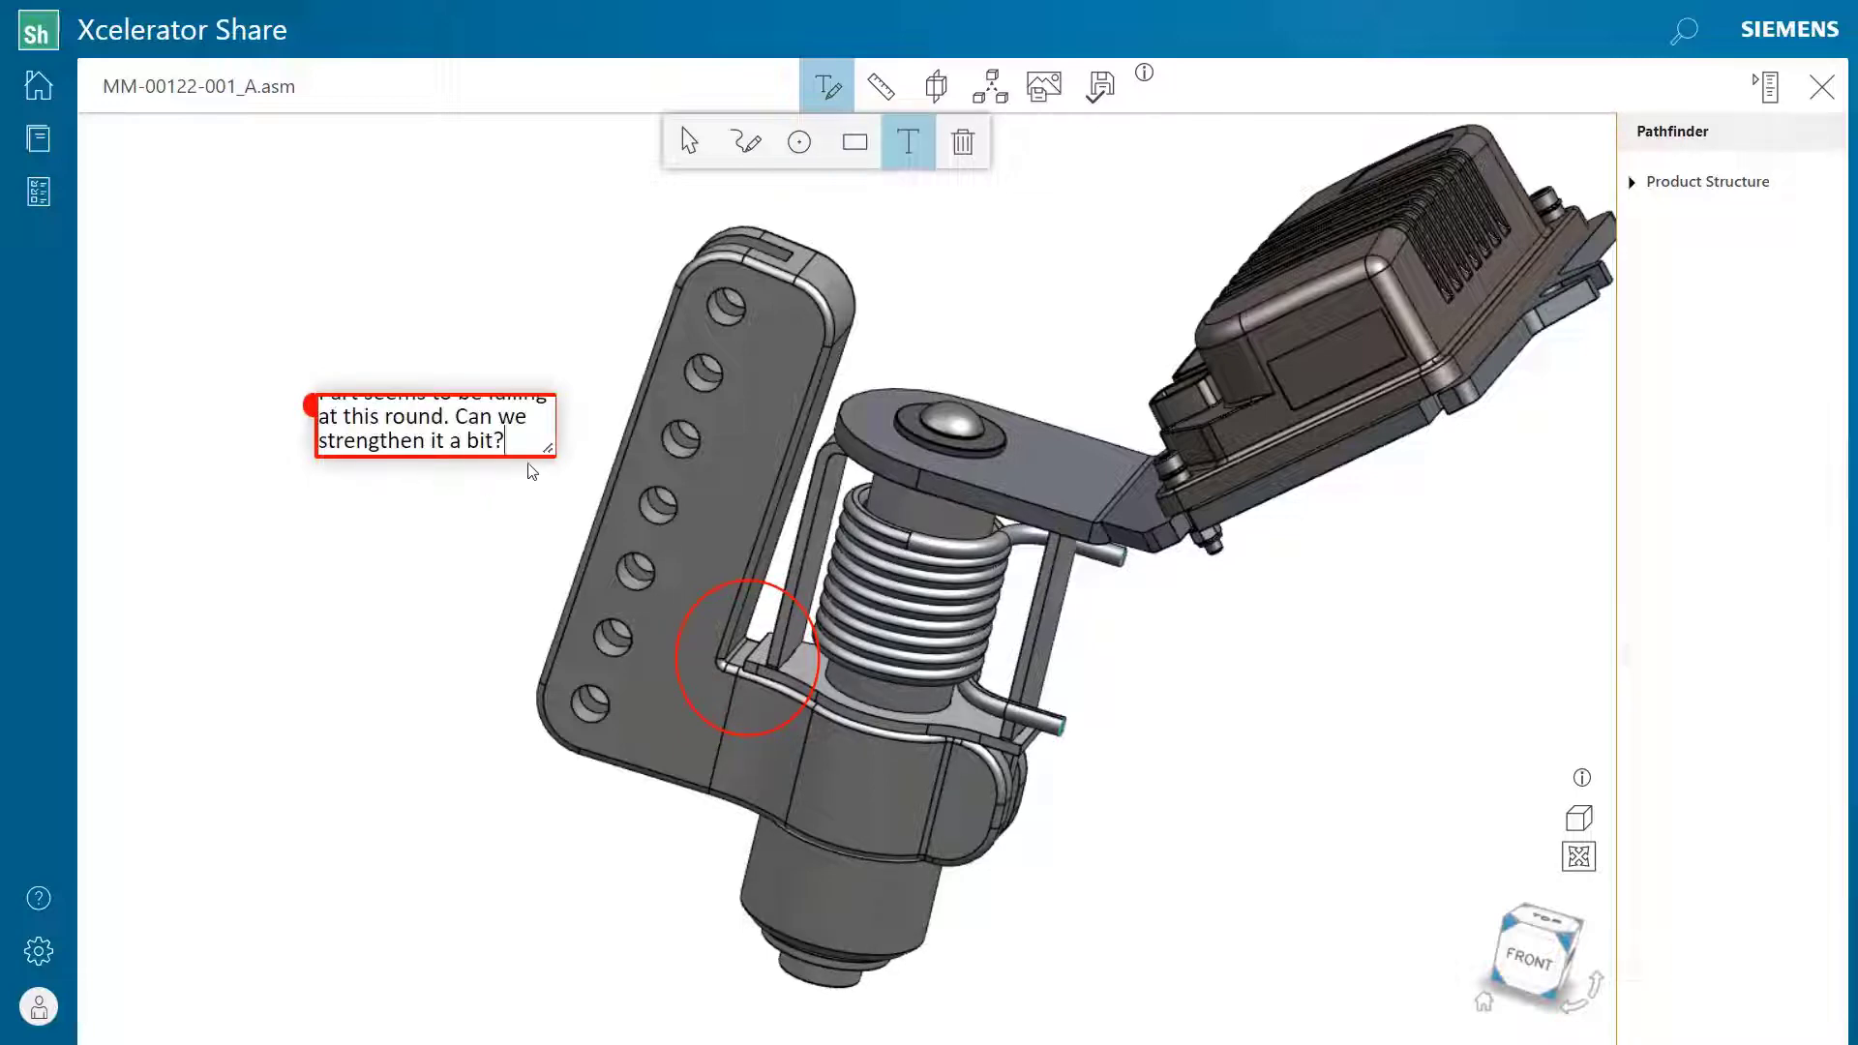
drag(545, 450, 546, 475)
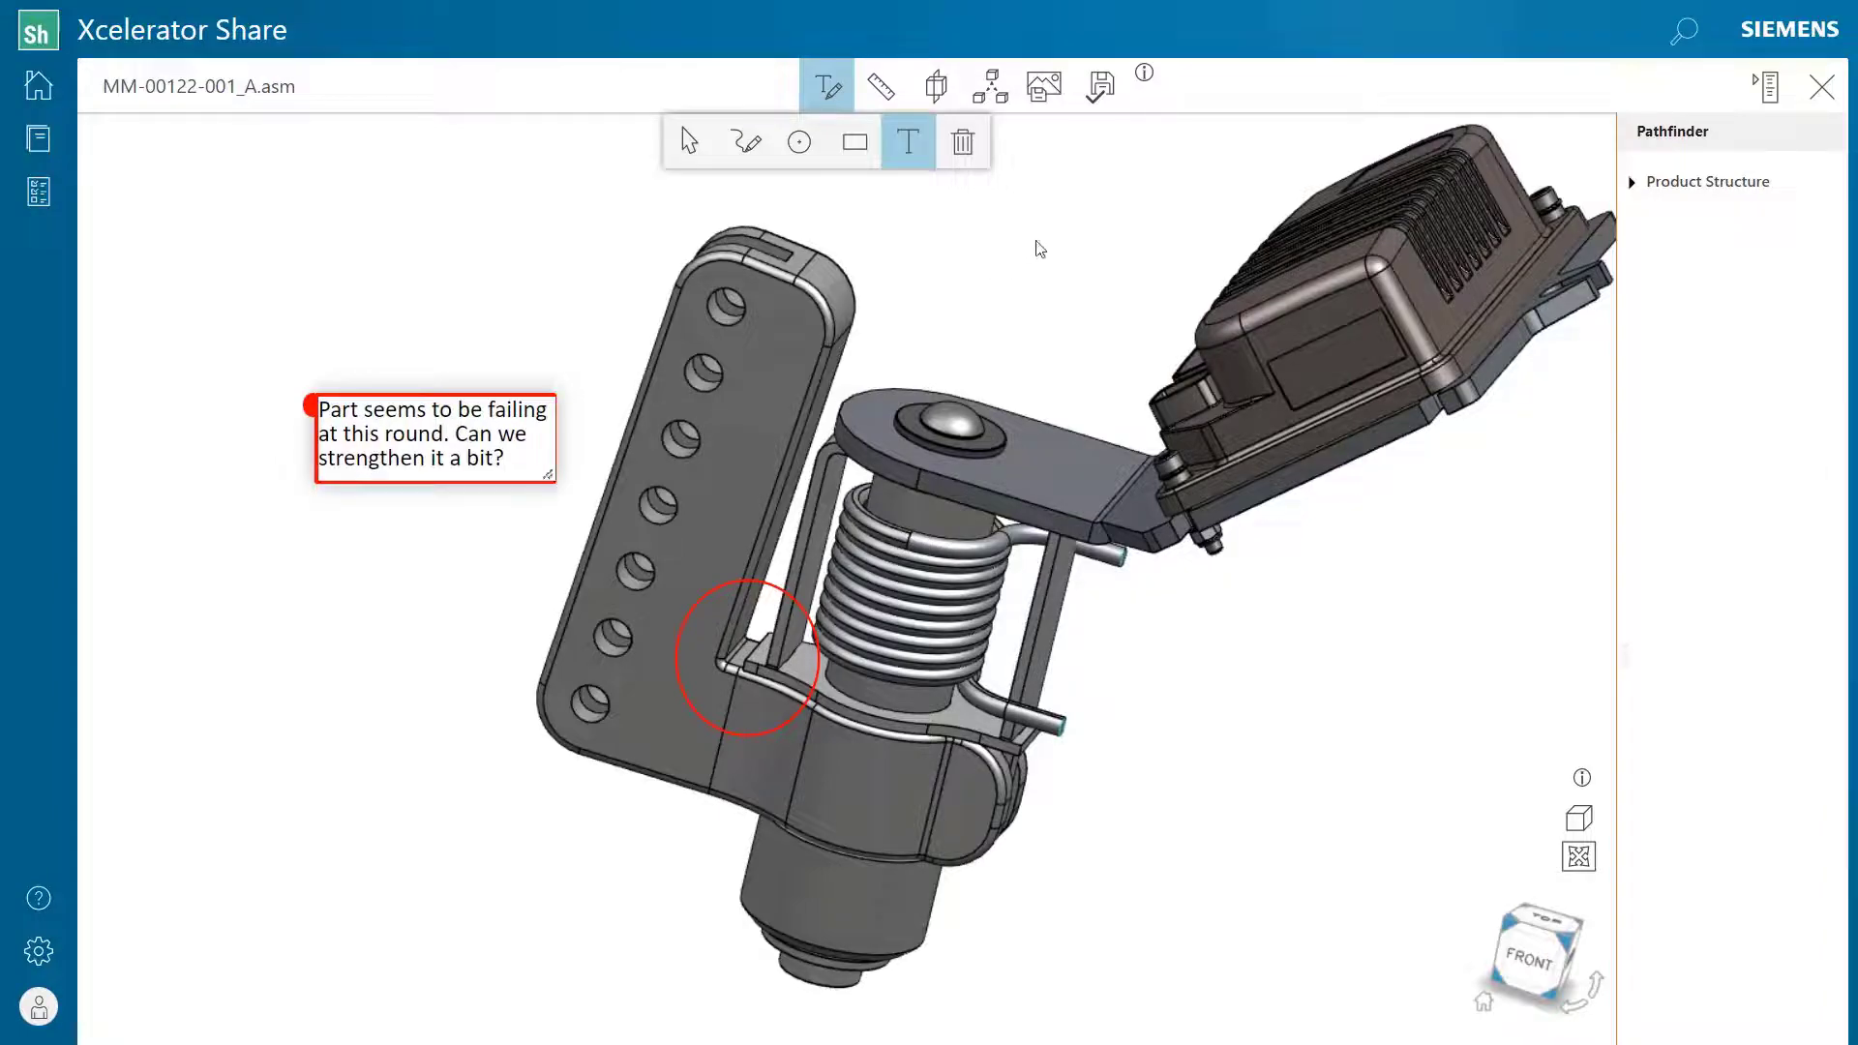
Save the markup view under the name Clamp Arm Failure
click(1109, 93)
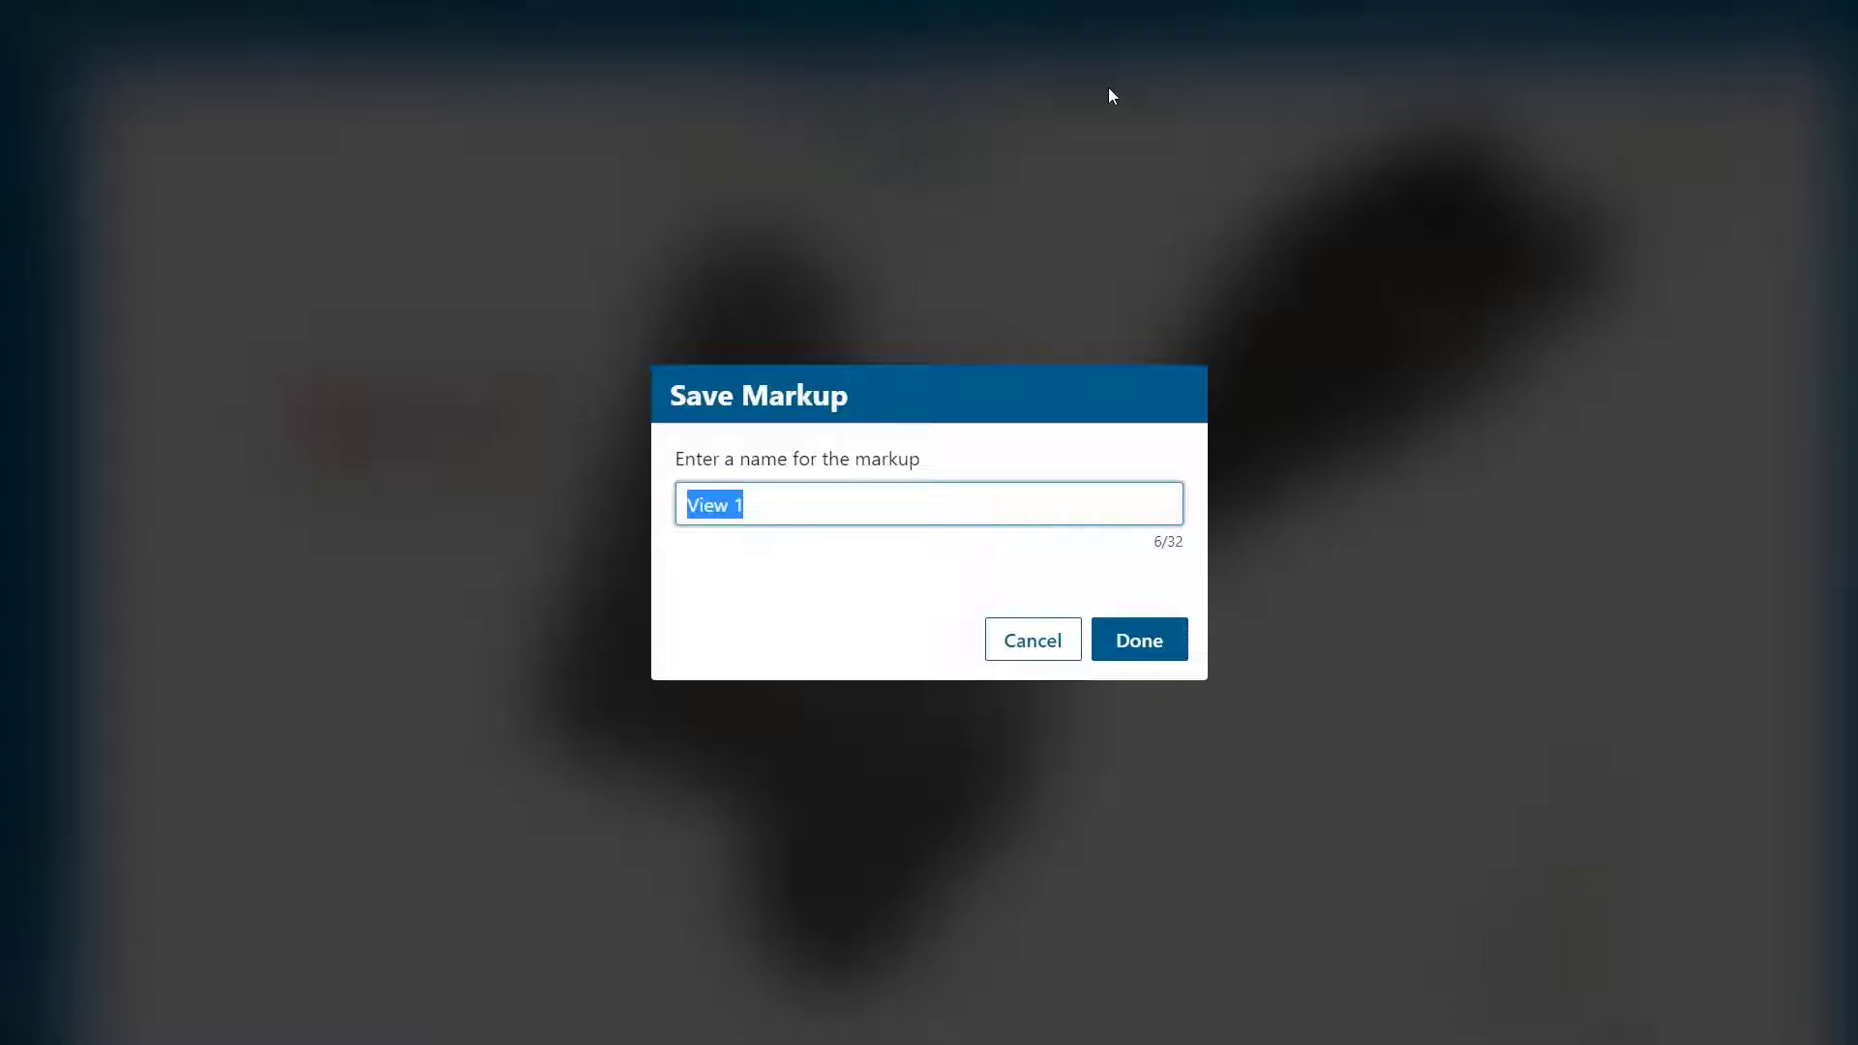
text(Clamp Arm)
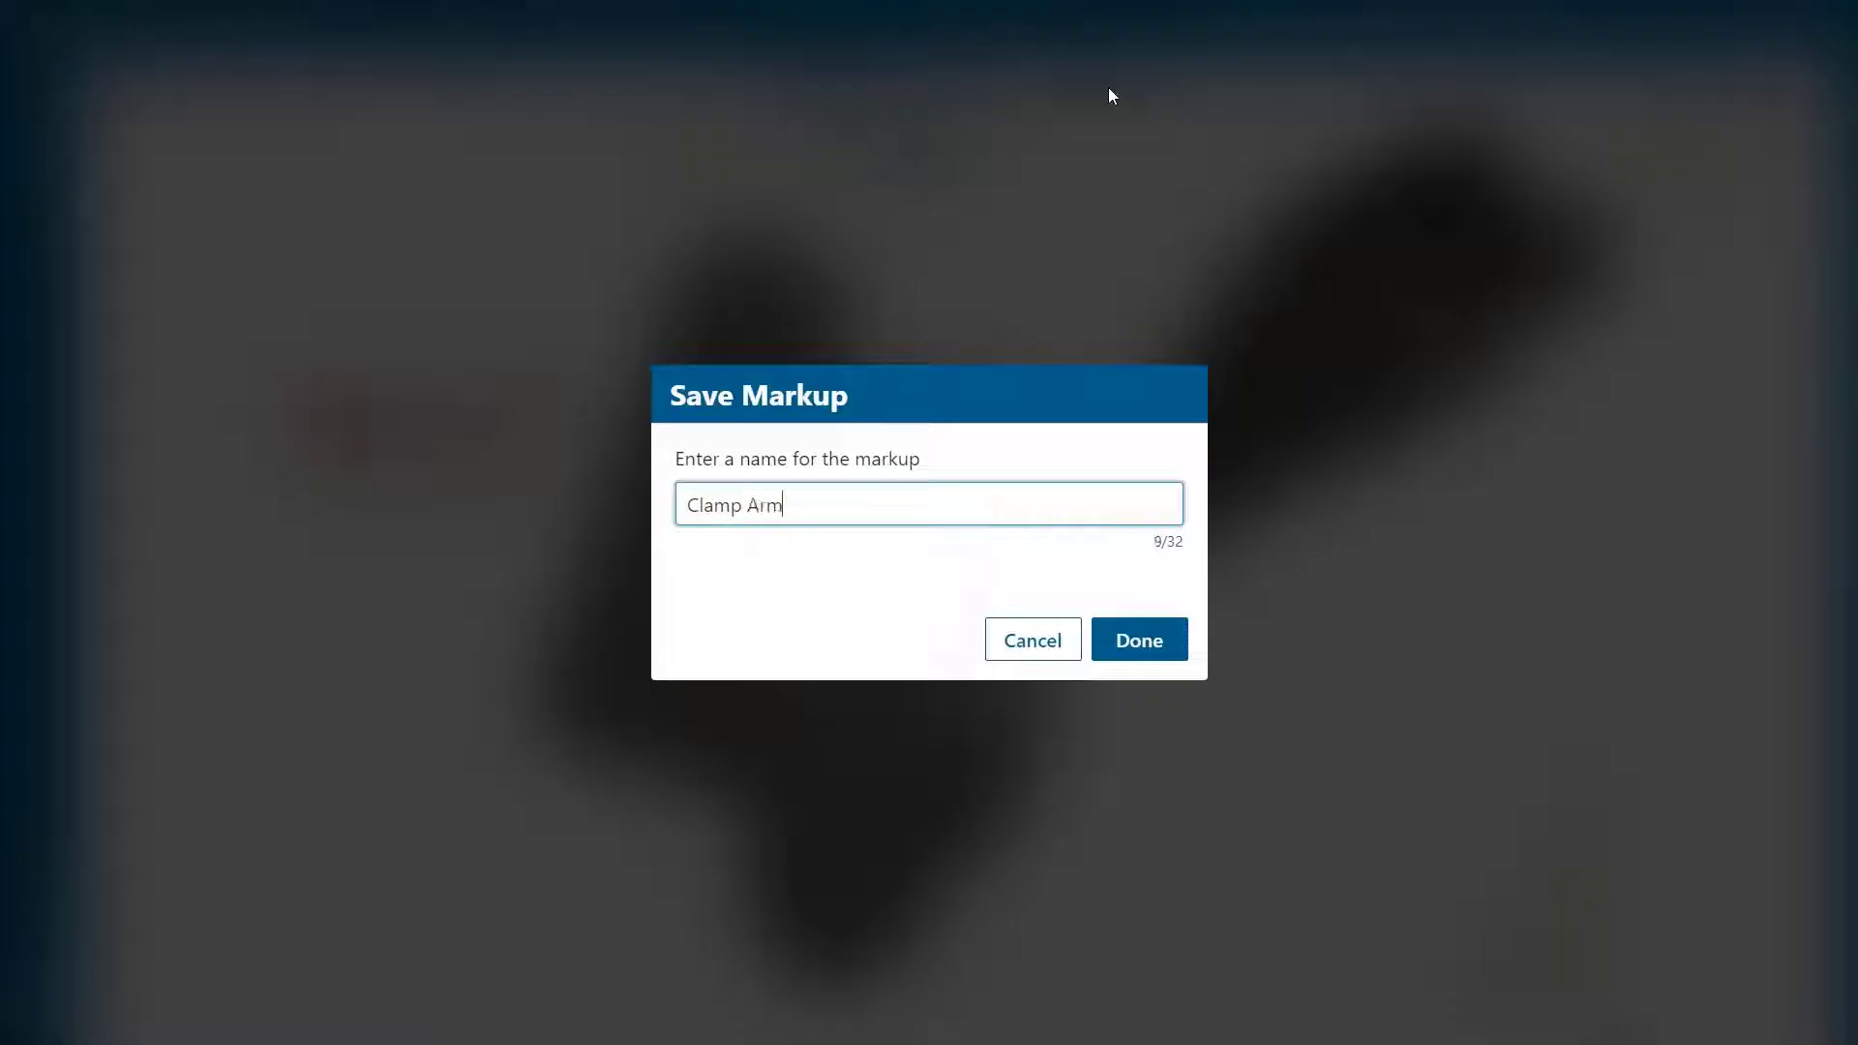
text( Failure)
click(1142, 635)
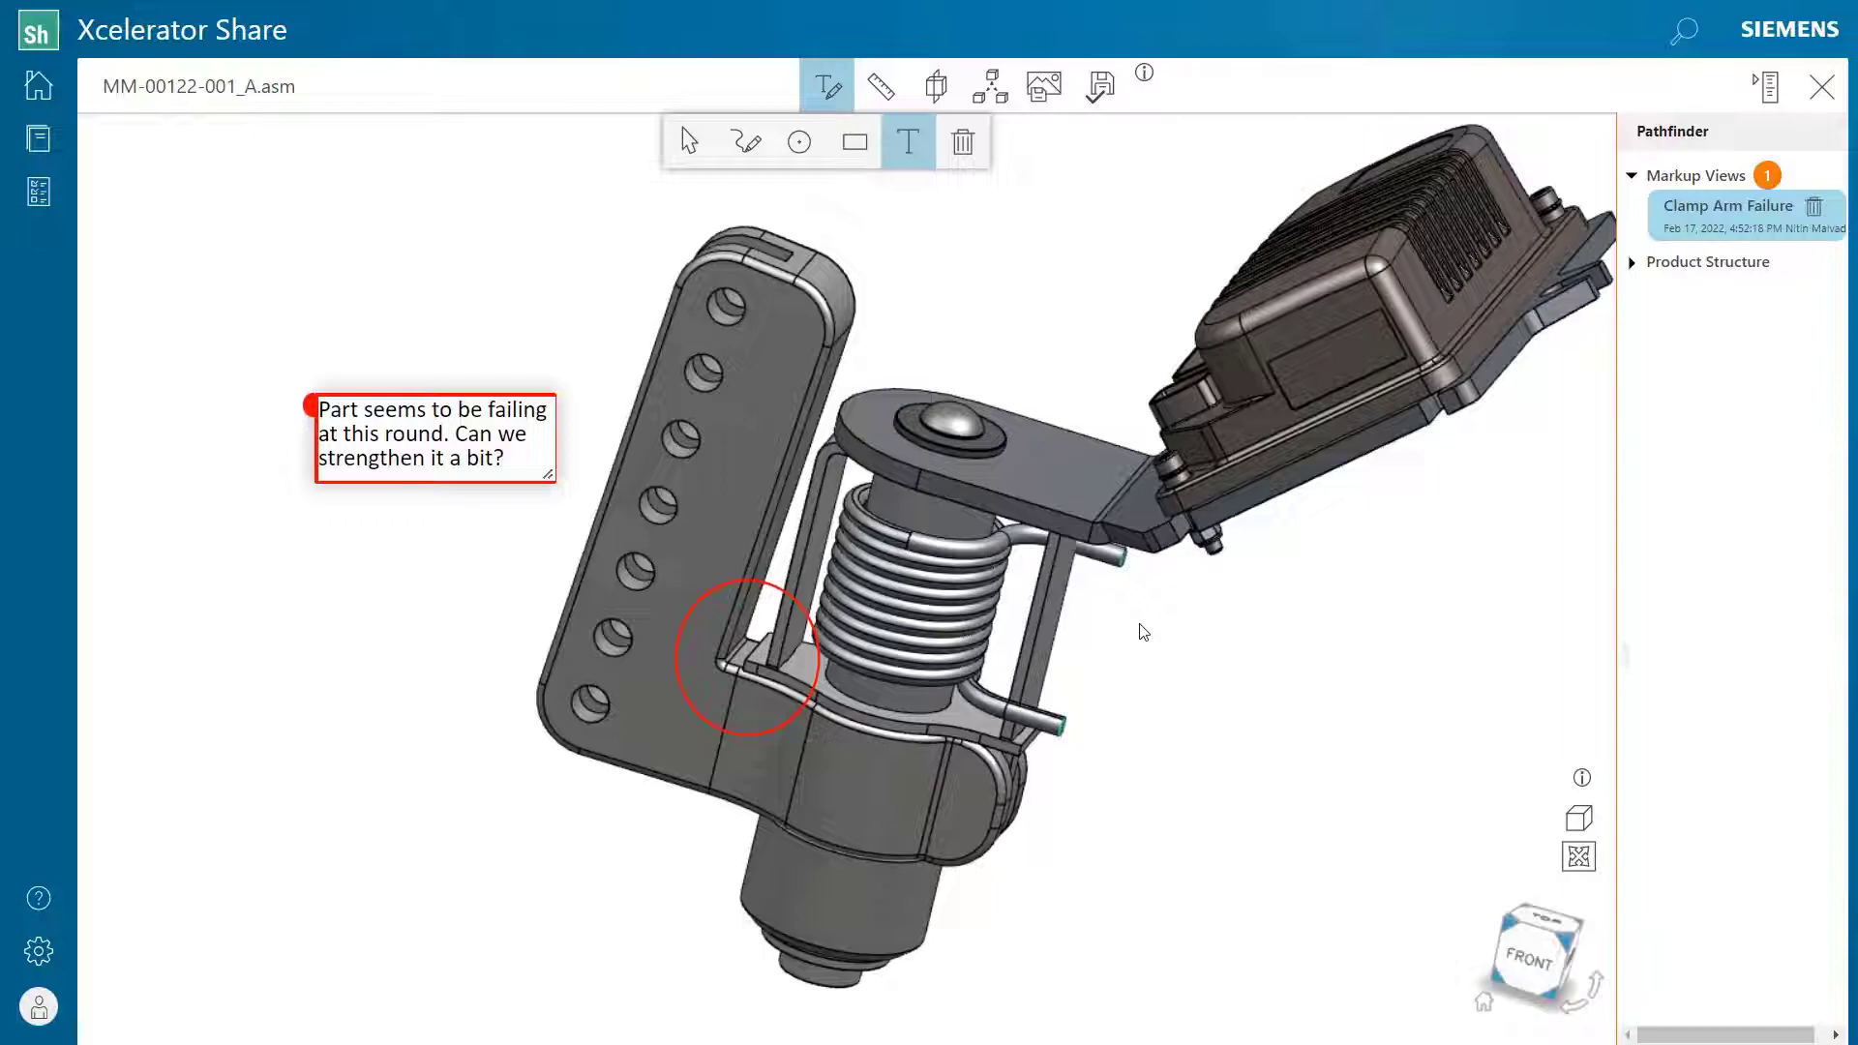
Close the assembly view, choose to notify users about the markup with a task, and assign it to the designer's e-mail
click(1820, 86)
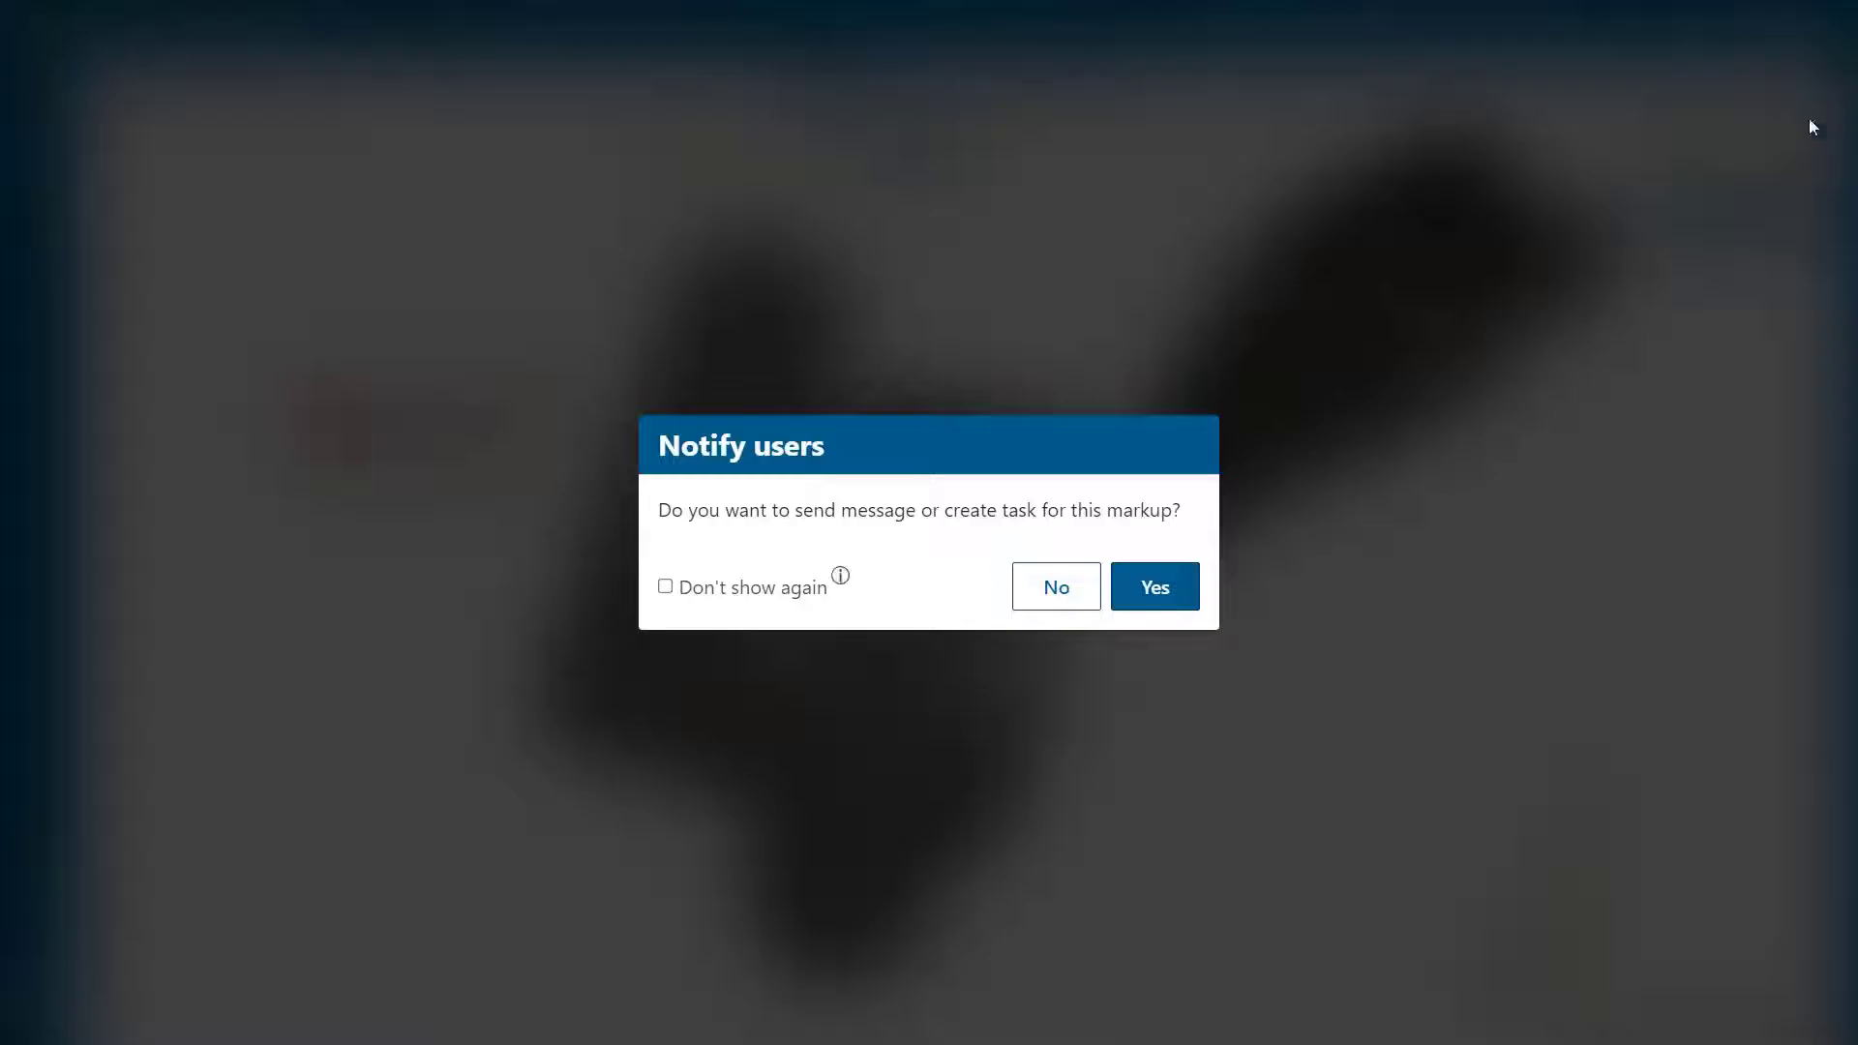
click(1154, 588)
click(809, 364)
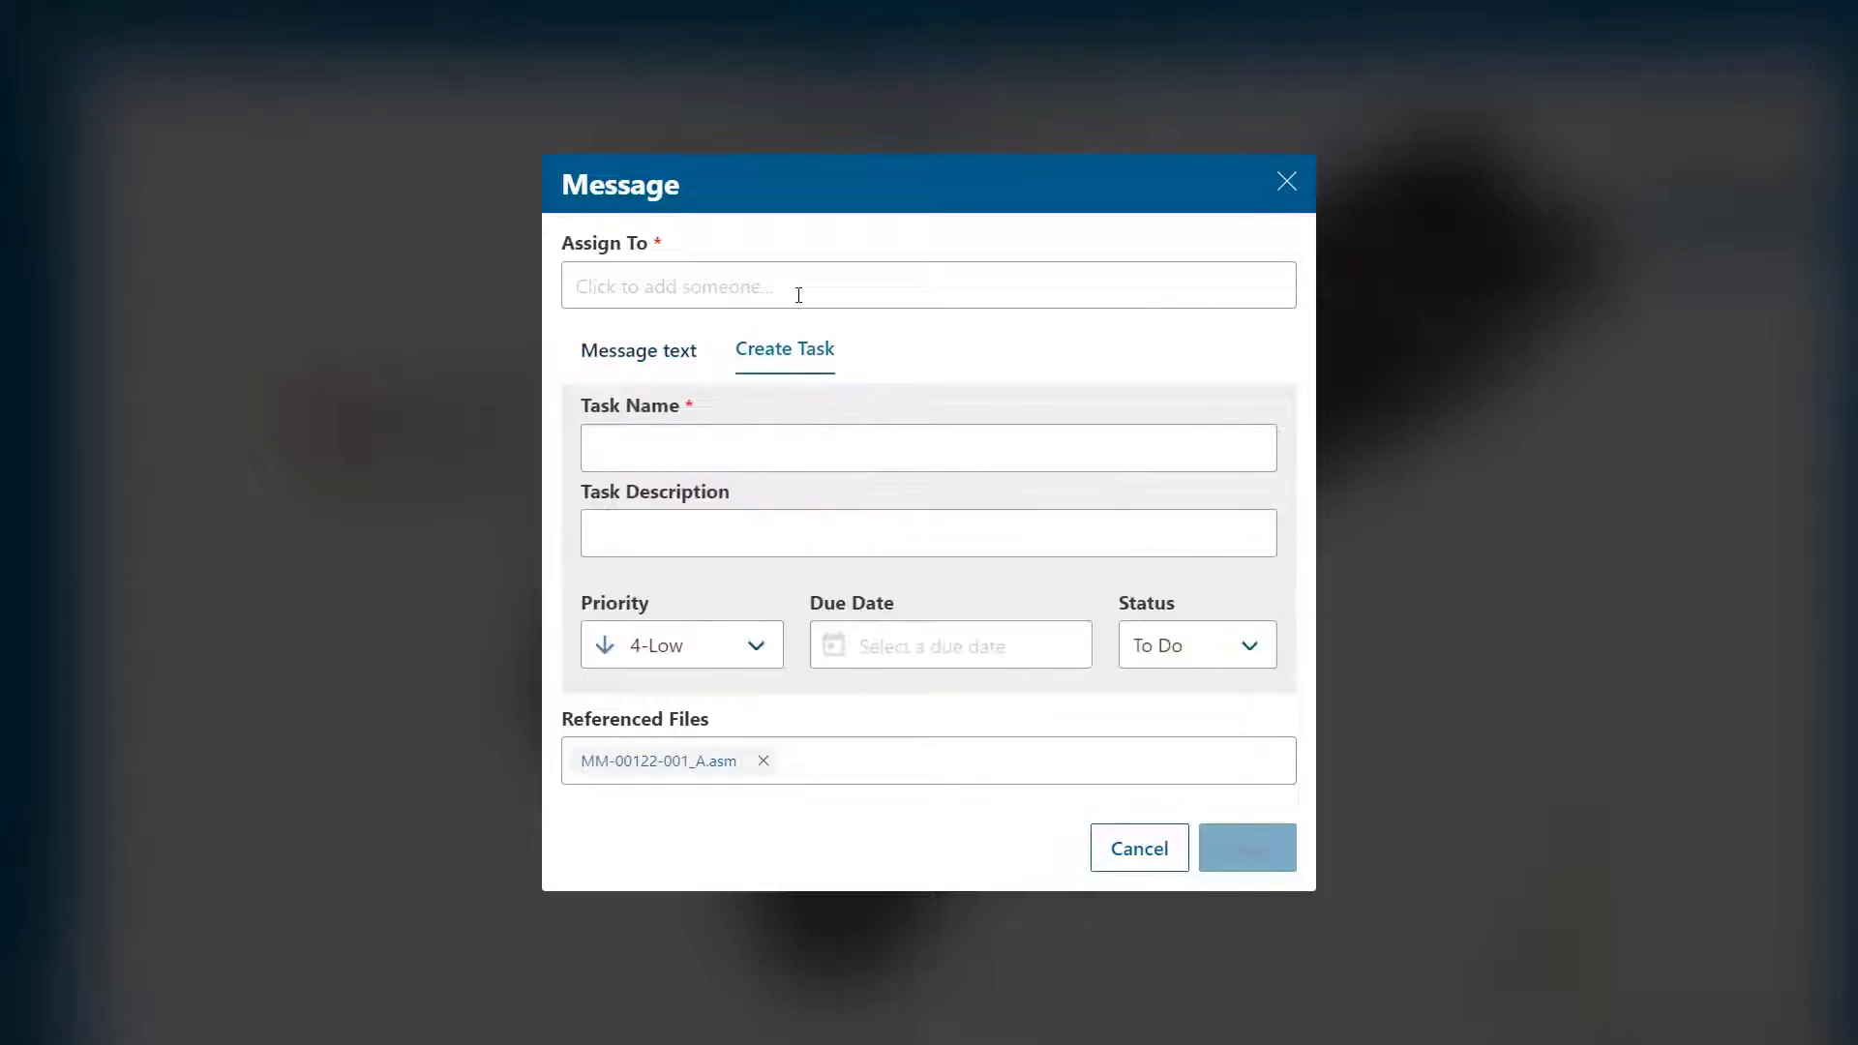
click(799, 295)
click(793, 349)
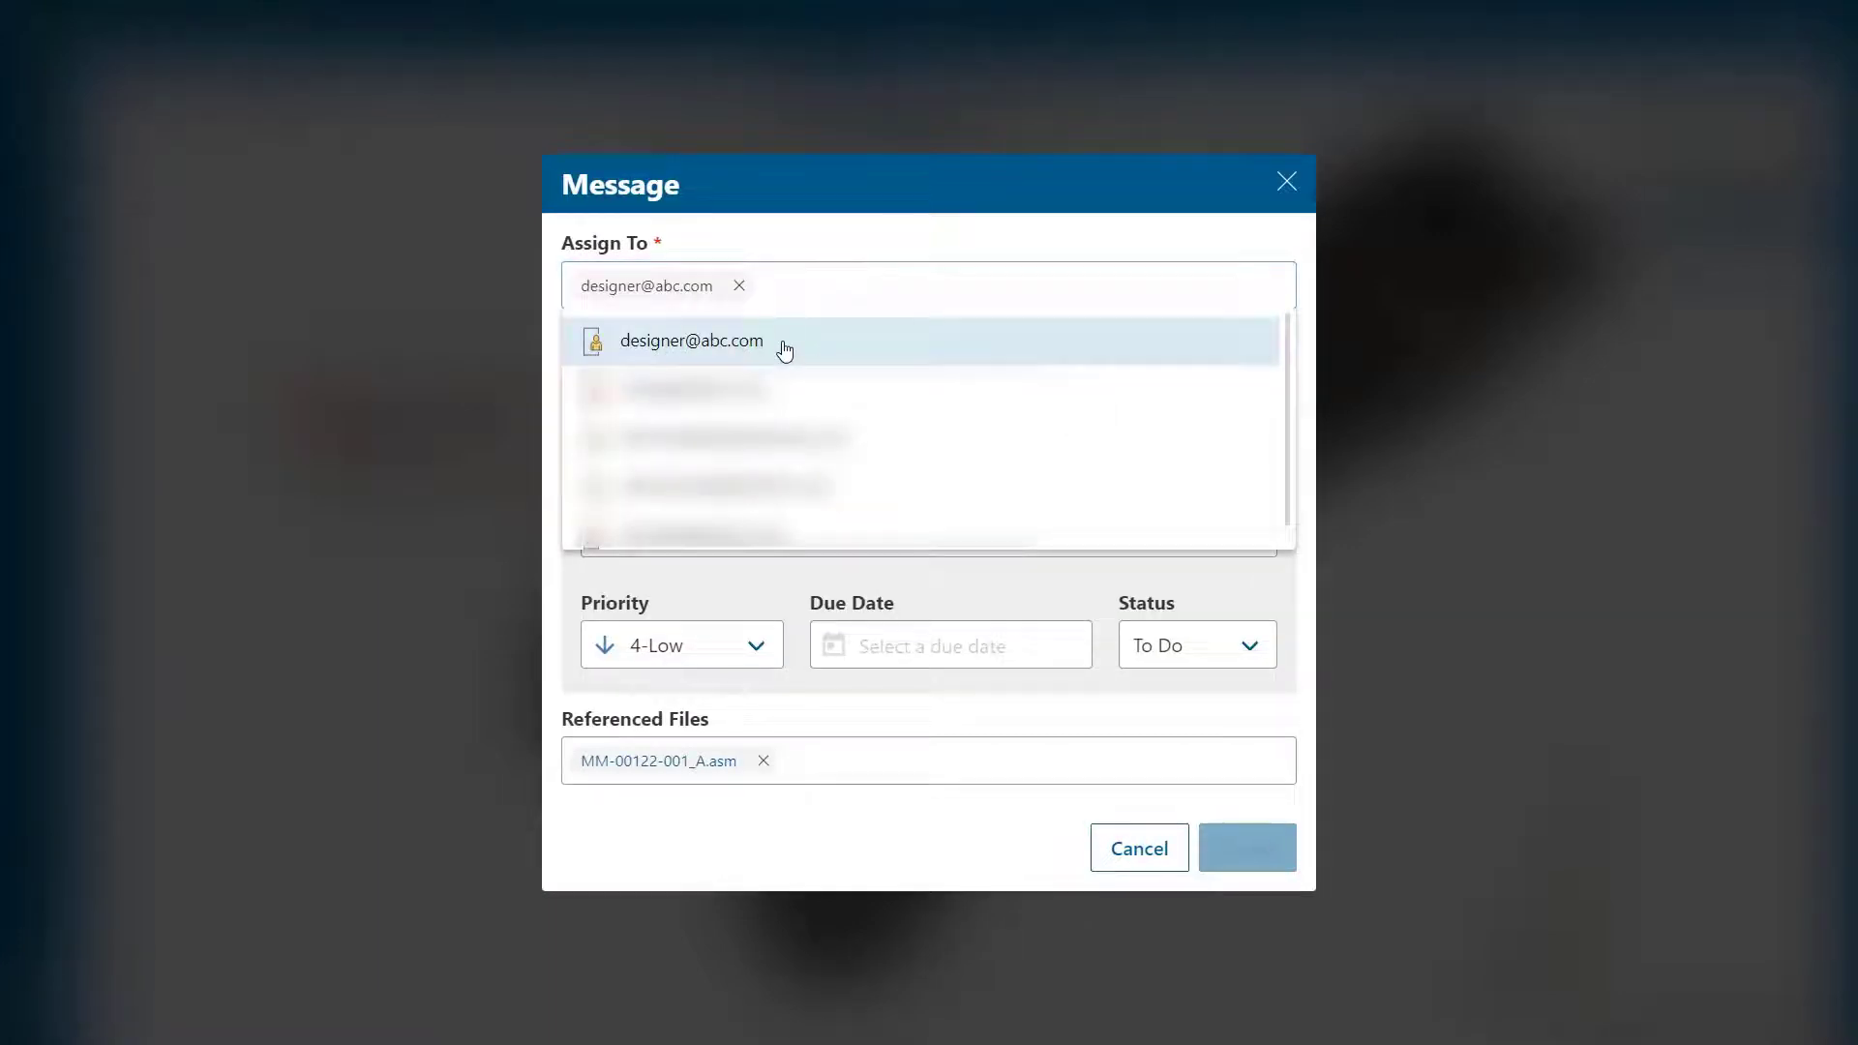
Name the task Clamp Arm Design Change Request and paste the description asking to strengthen the failing clamp arm
click(705, 445)
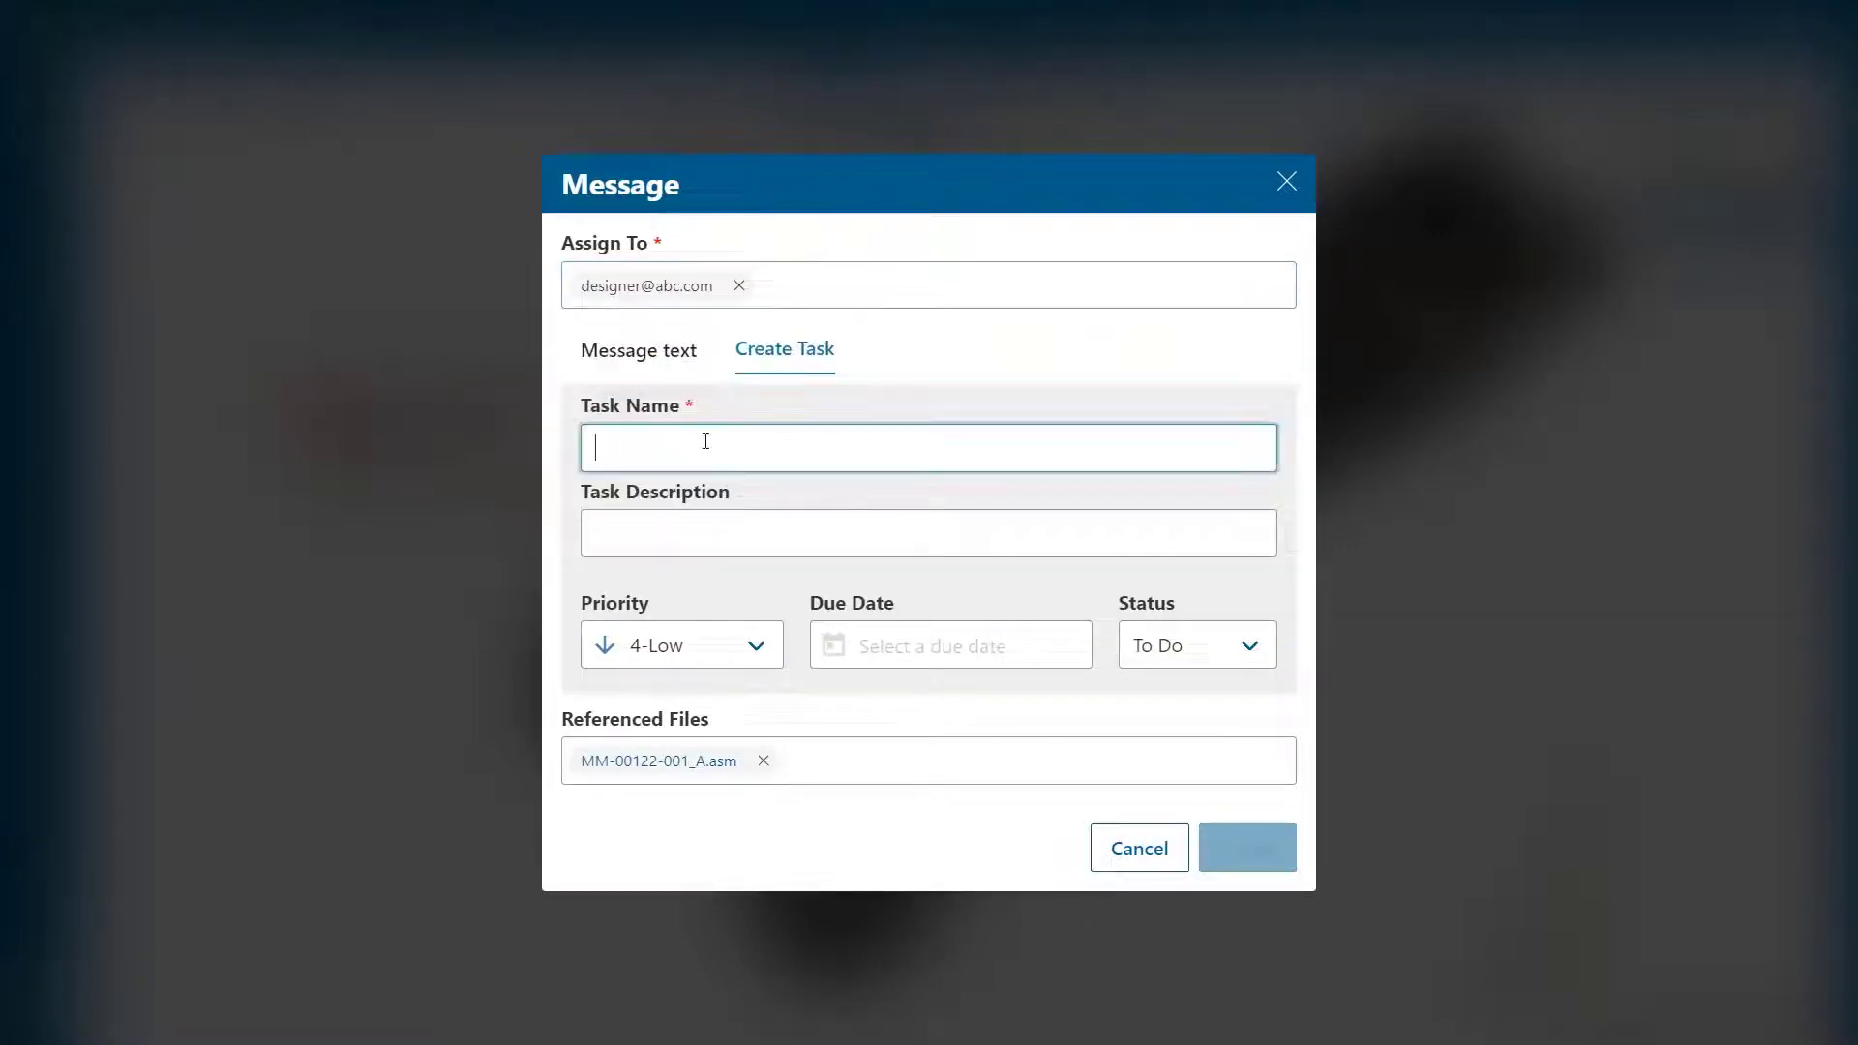
text(Clamp Arm Design Change Request)
click(813, 530)
key(ctrl+v)
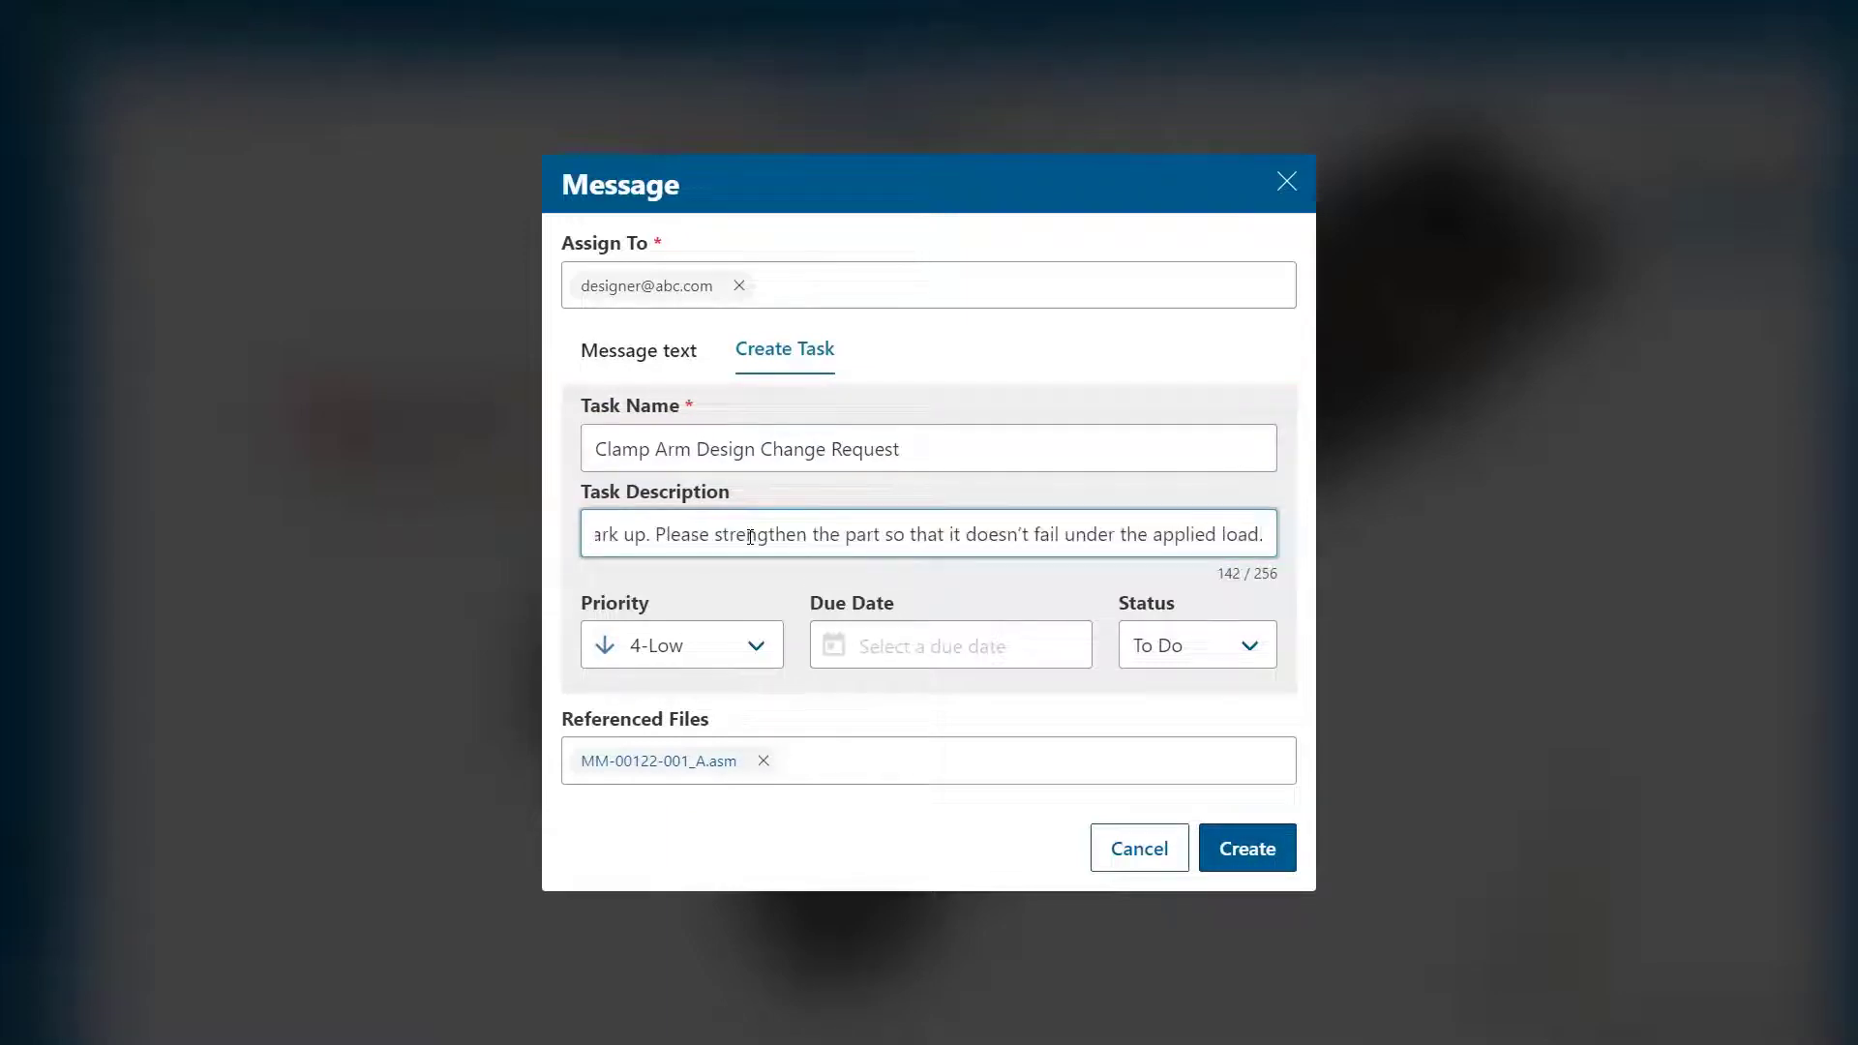
Set the task's priority to 1-Urgent and its due date to 2/22/2022, and create the task
click(746, 651)
click(683, 677)
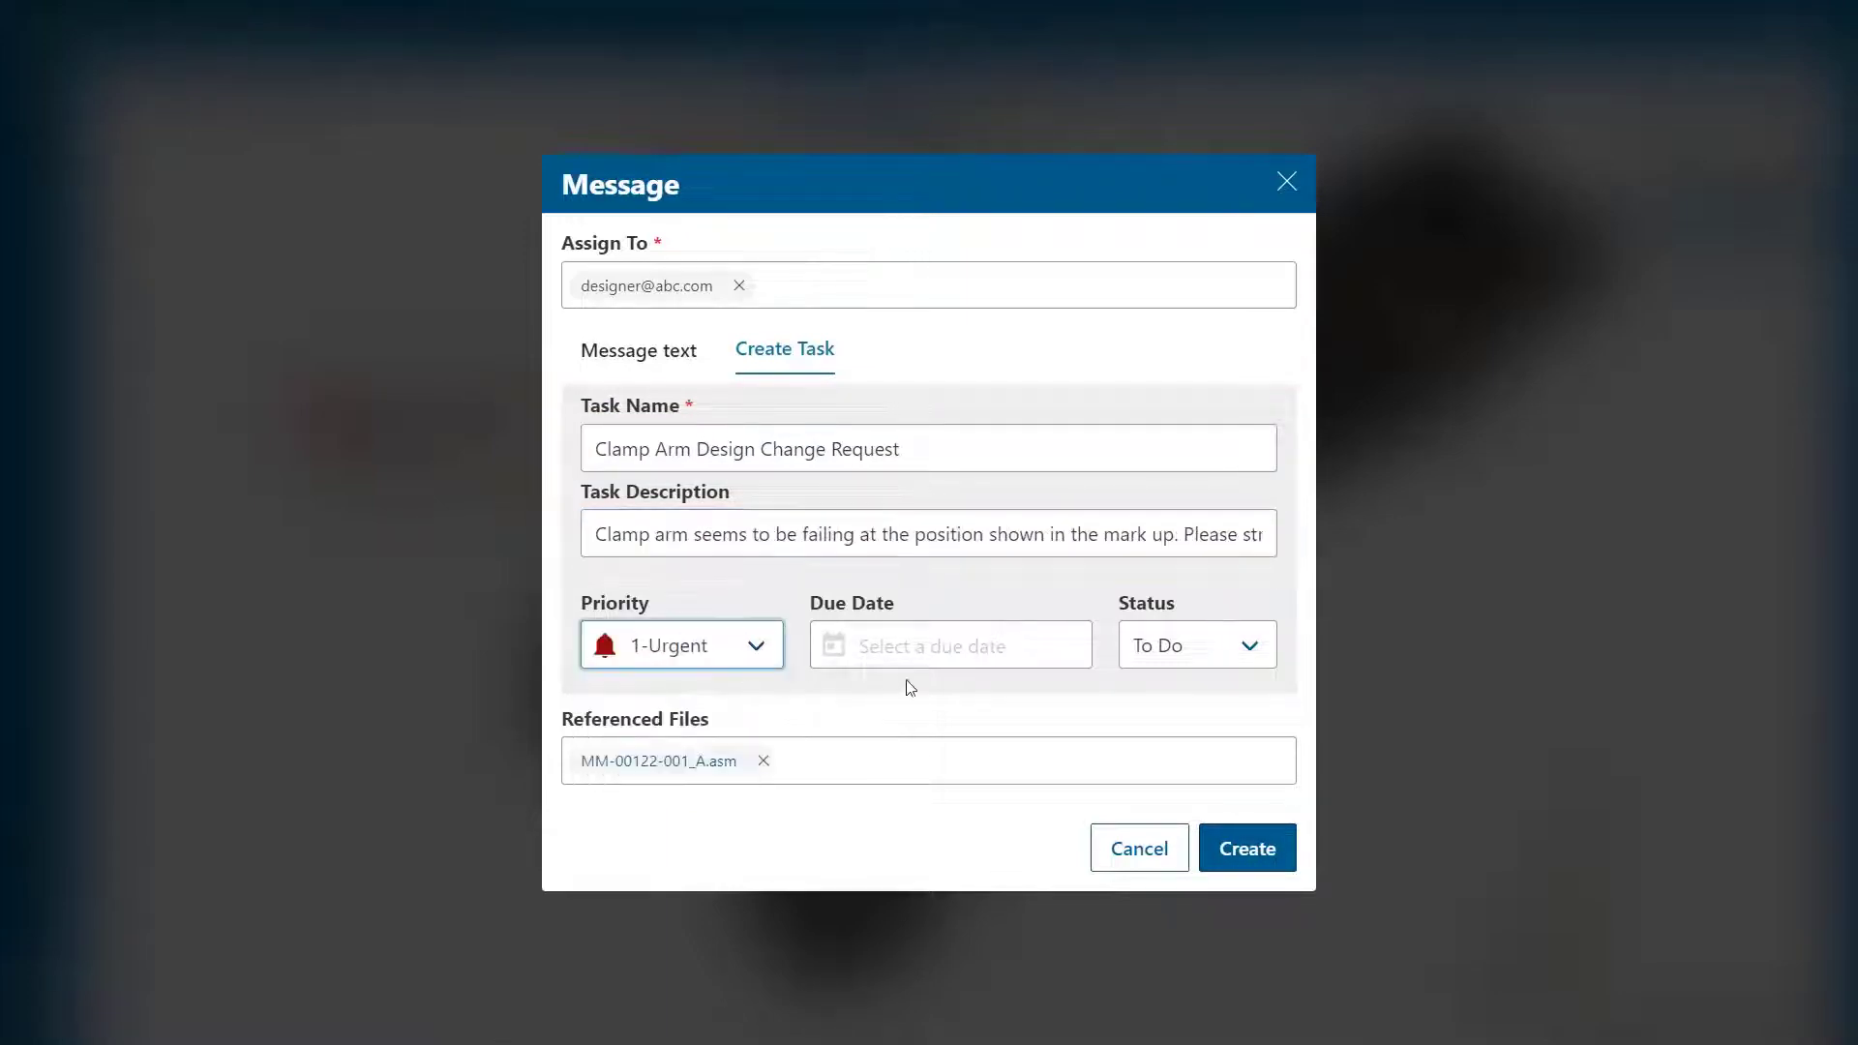
click(1029, 660)
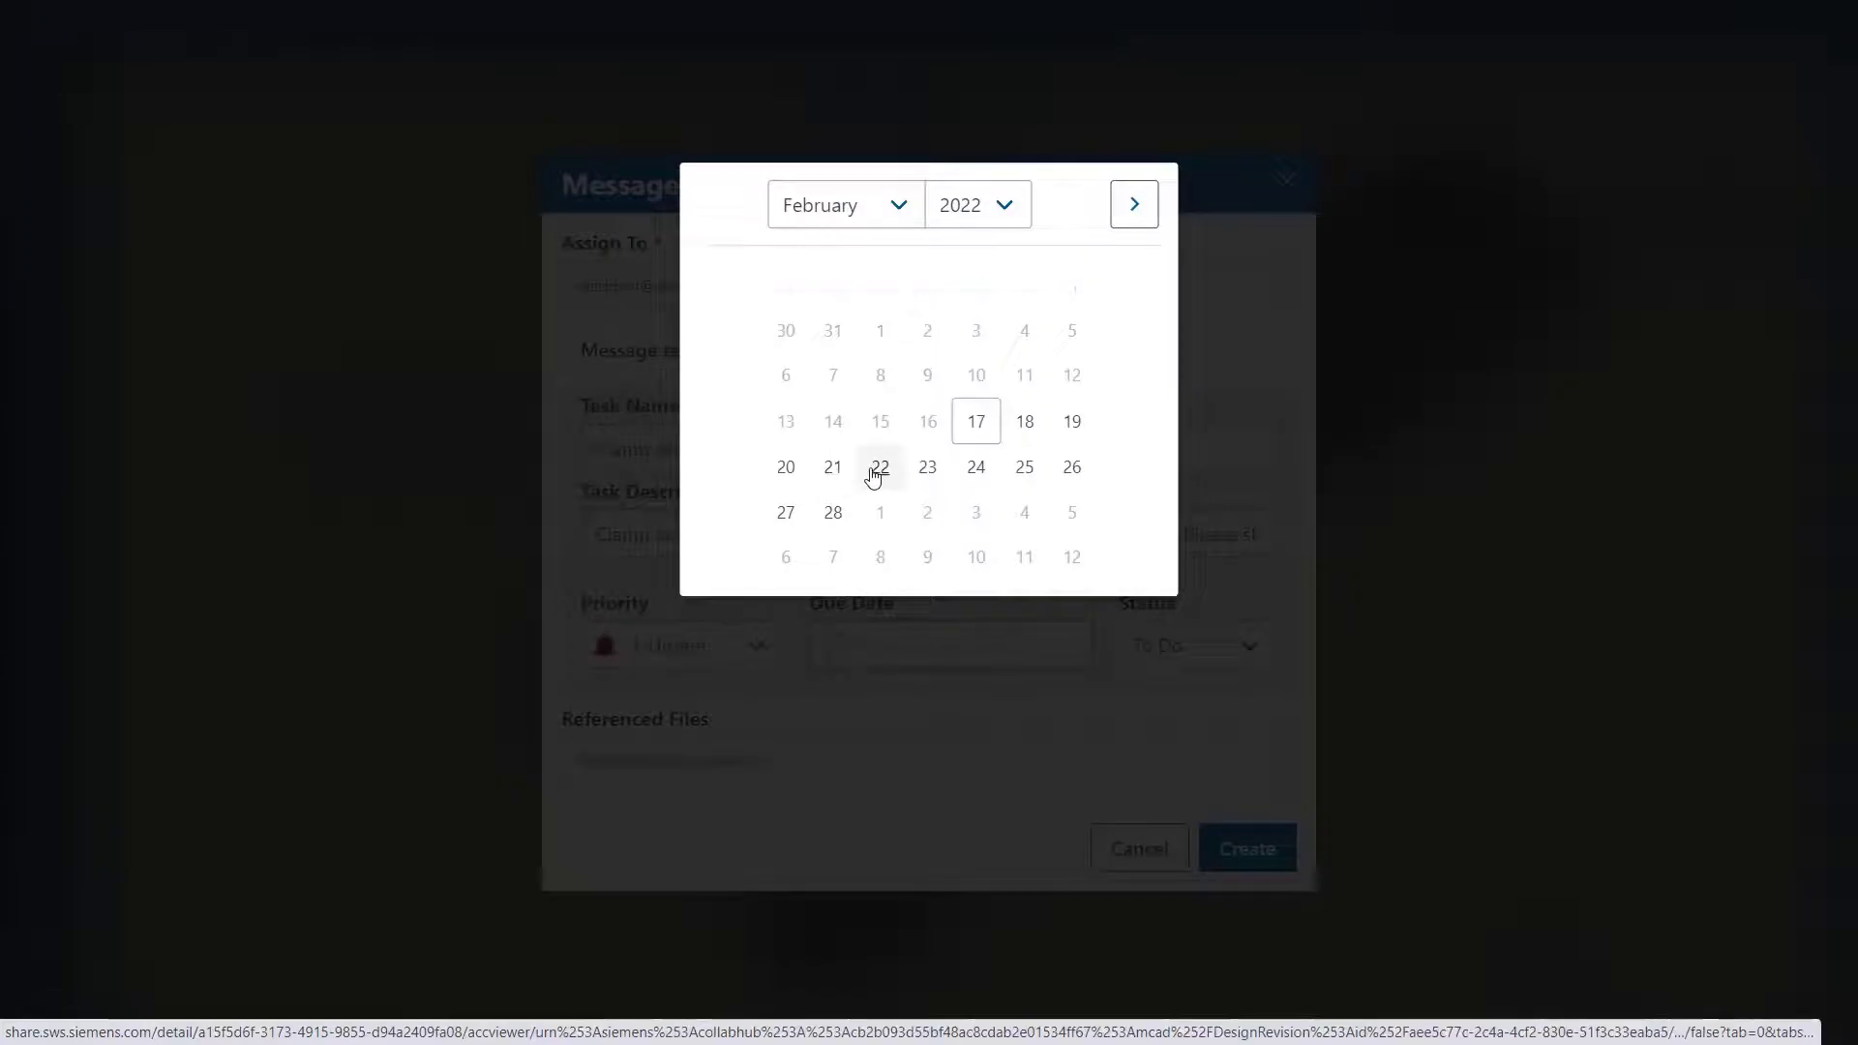
click(880, 467)
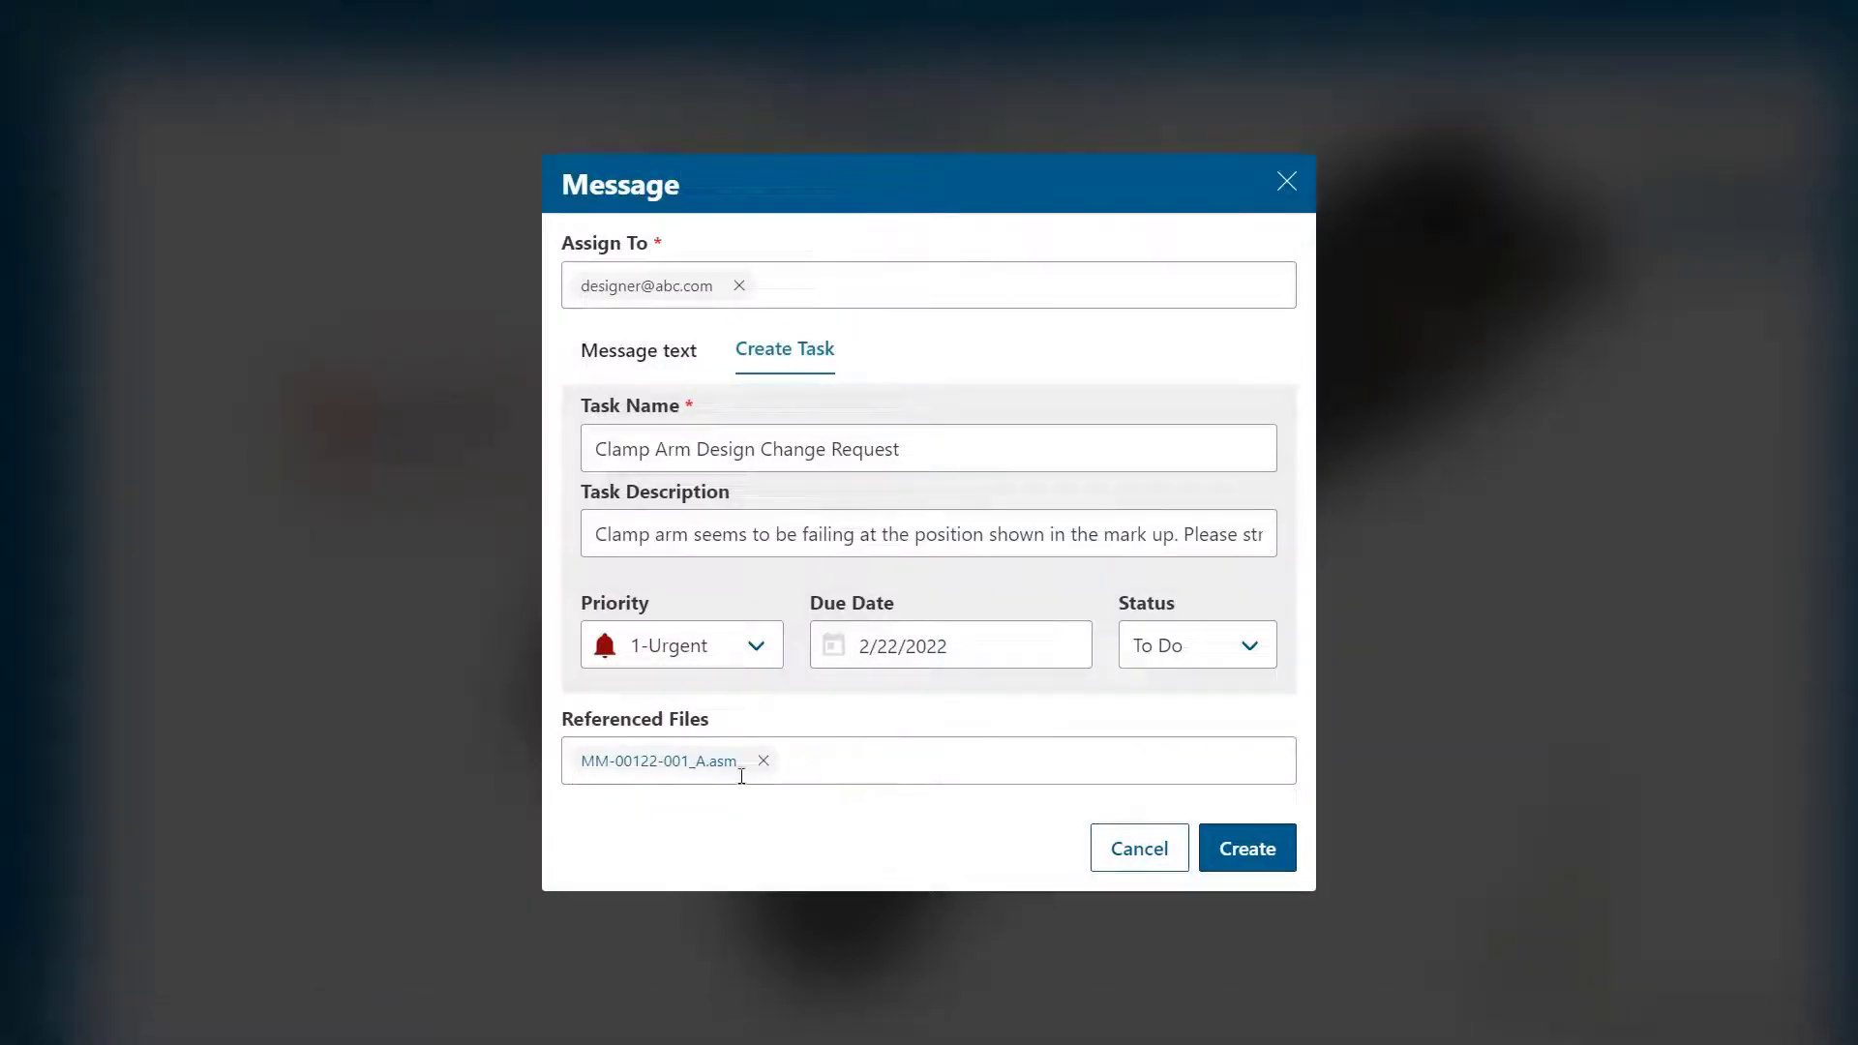
click(1249, 852)
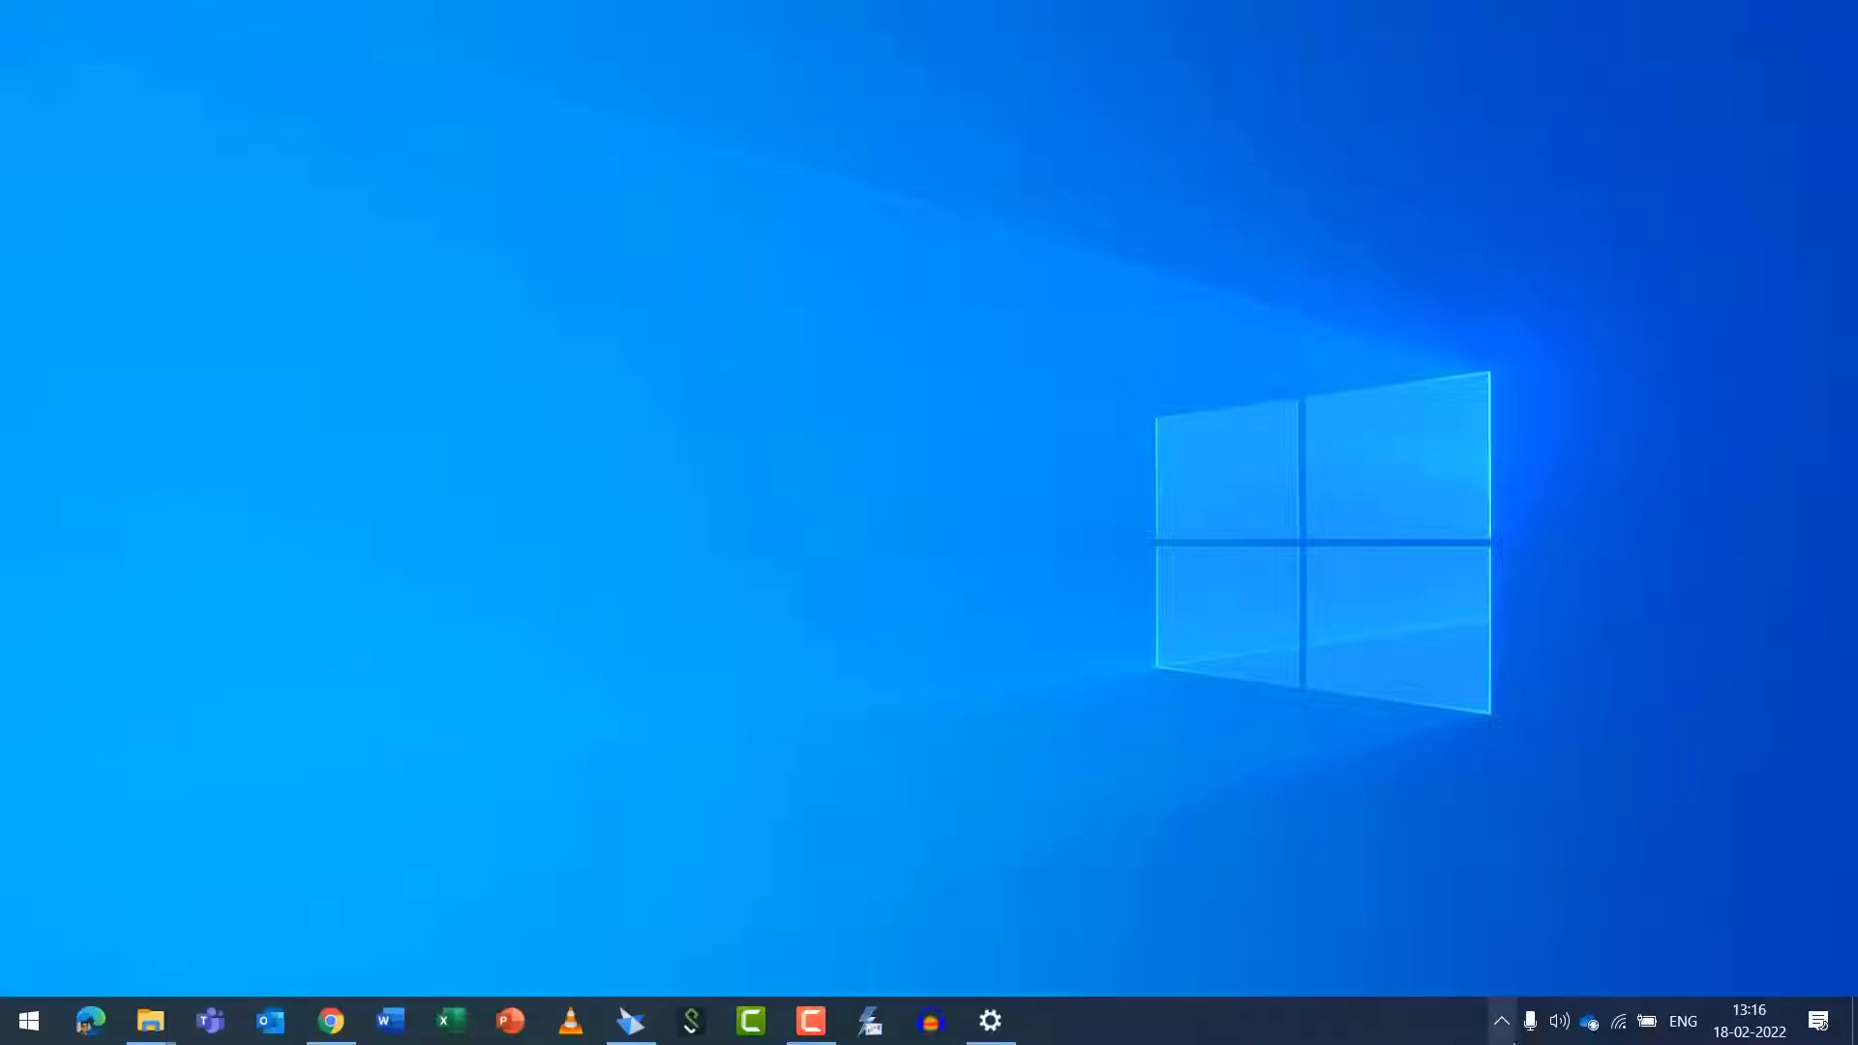
Switch to Siemens Connector, browse its local folder to the Master Mover Sub-Assembly project, and select MM-00122-001_A.asm
click(1507, 1031)
click(1554, 929)
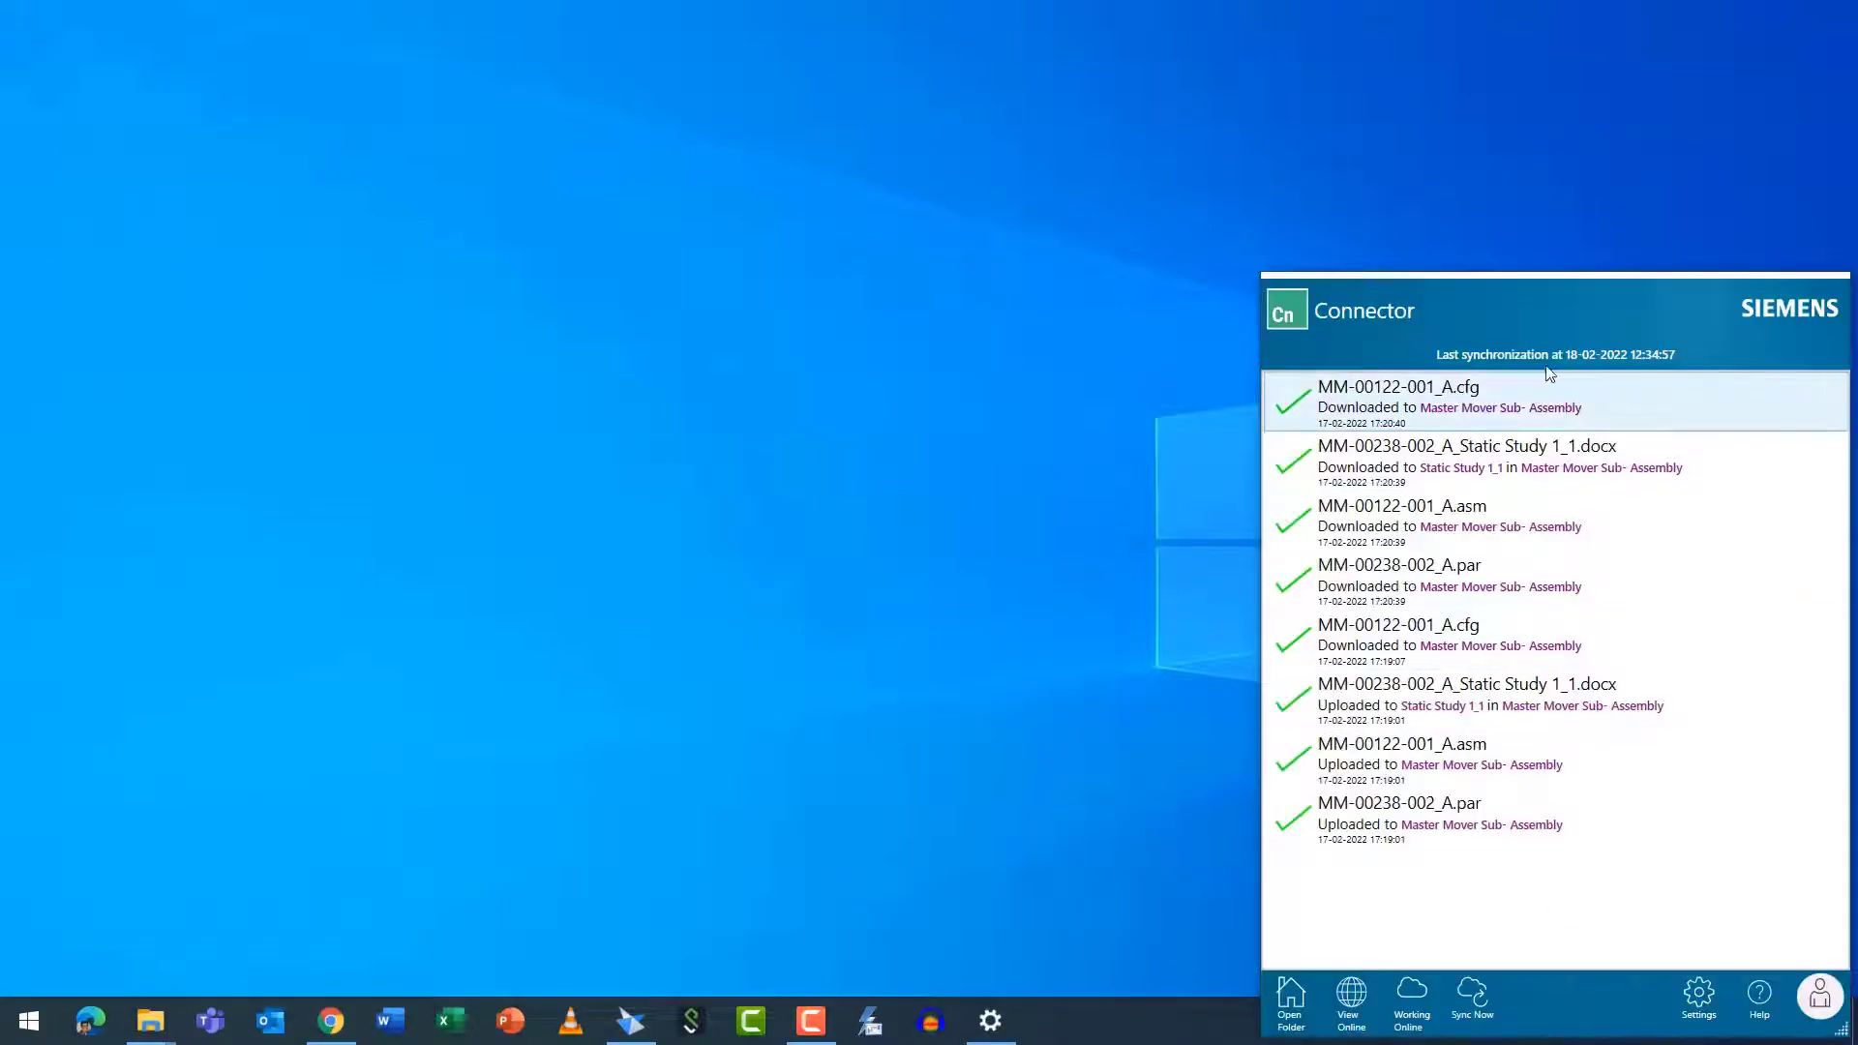
click(1293, 1011)
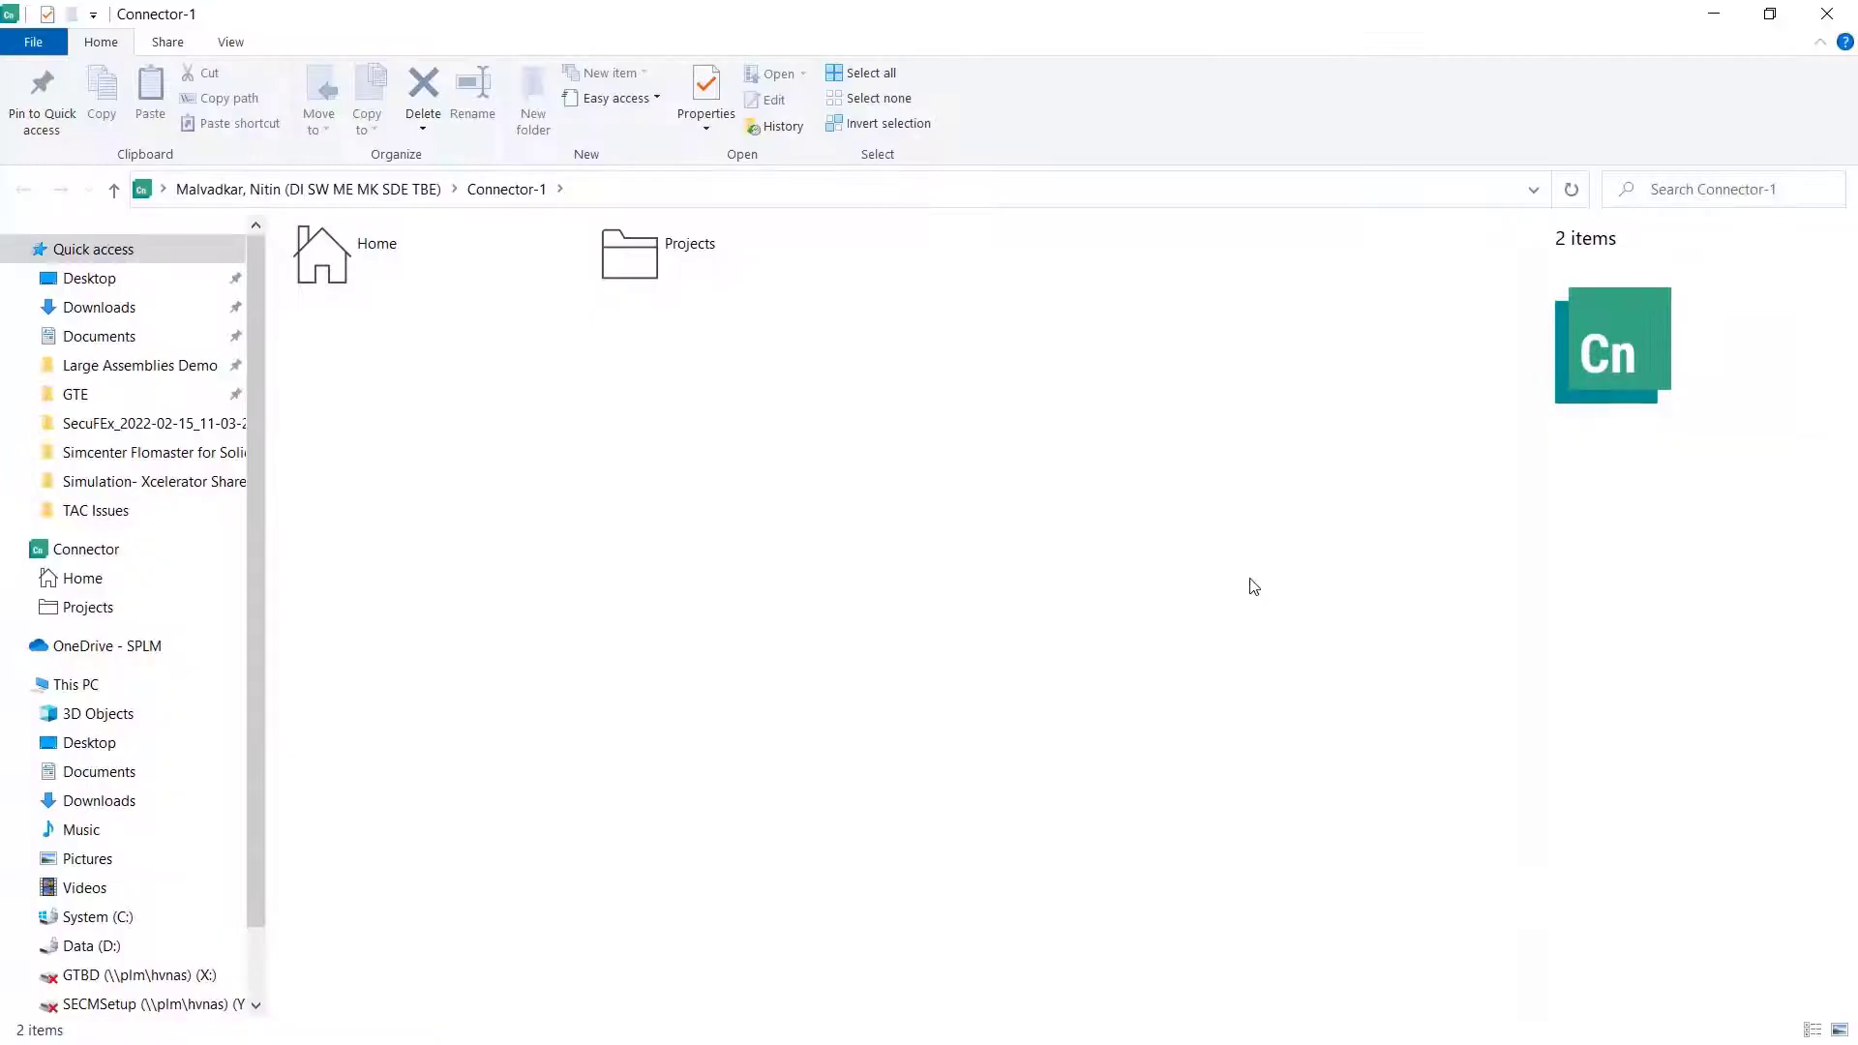
double_click(639, 261)
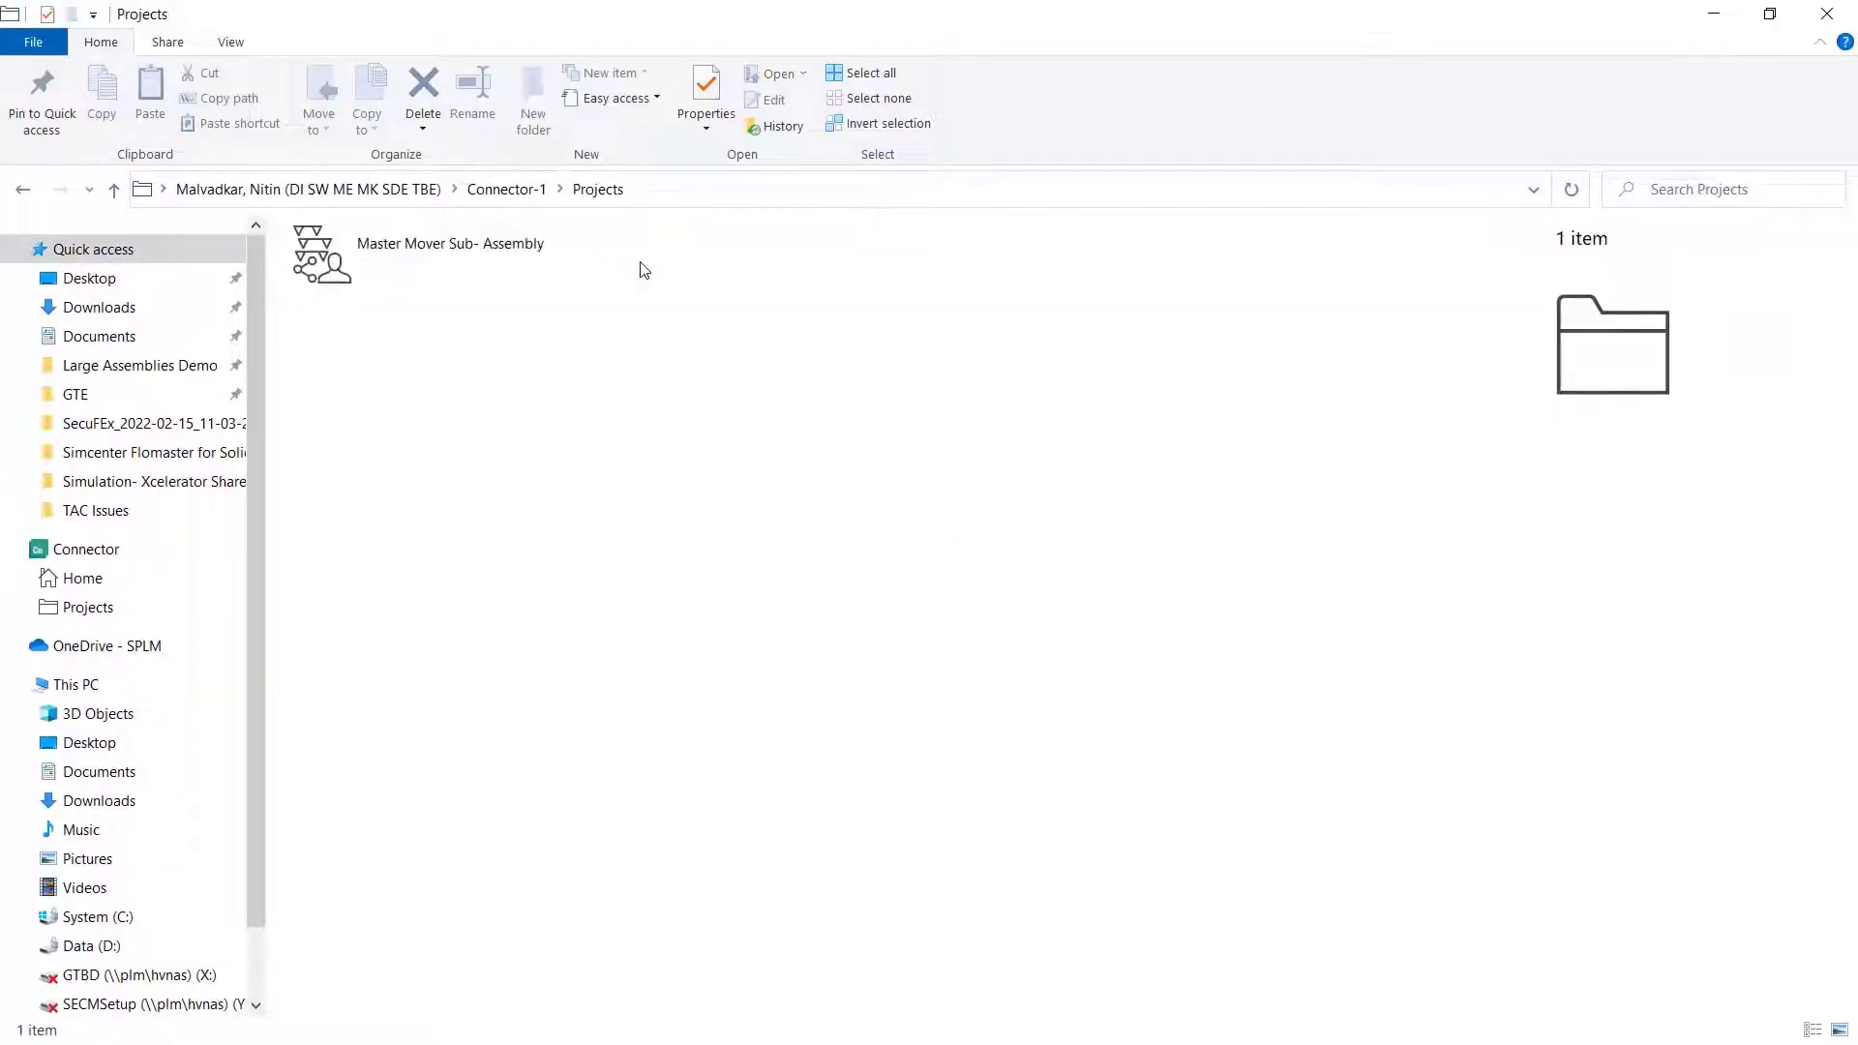
double_click(484, 260)
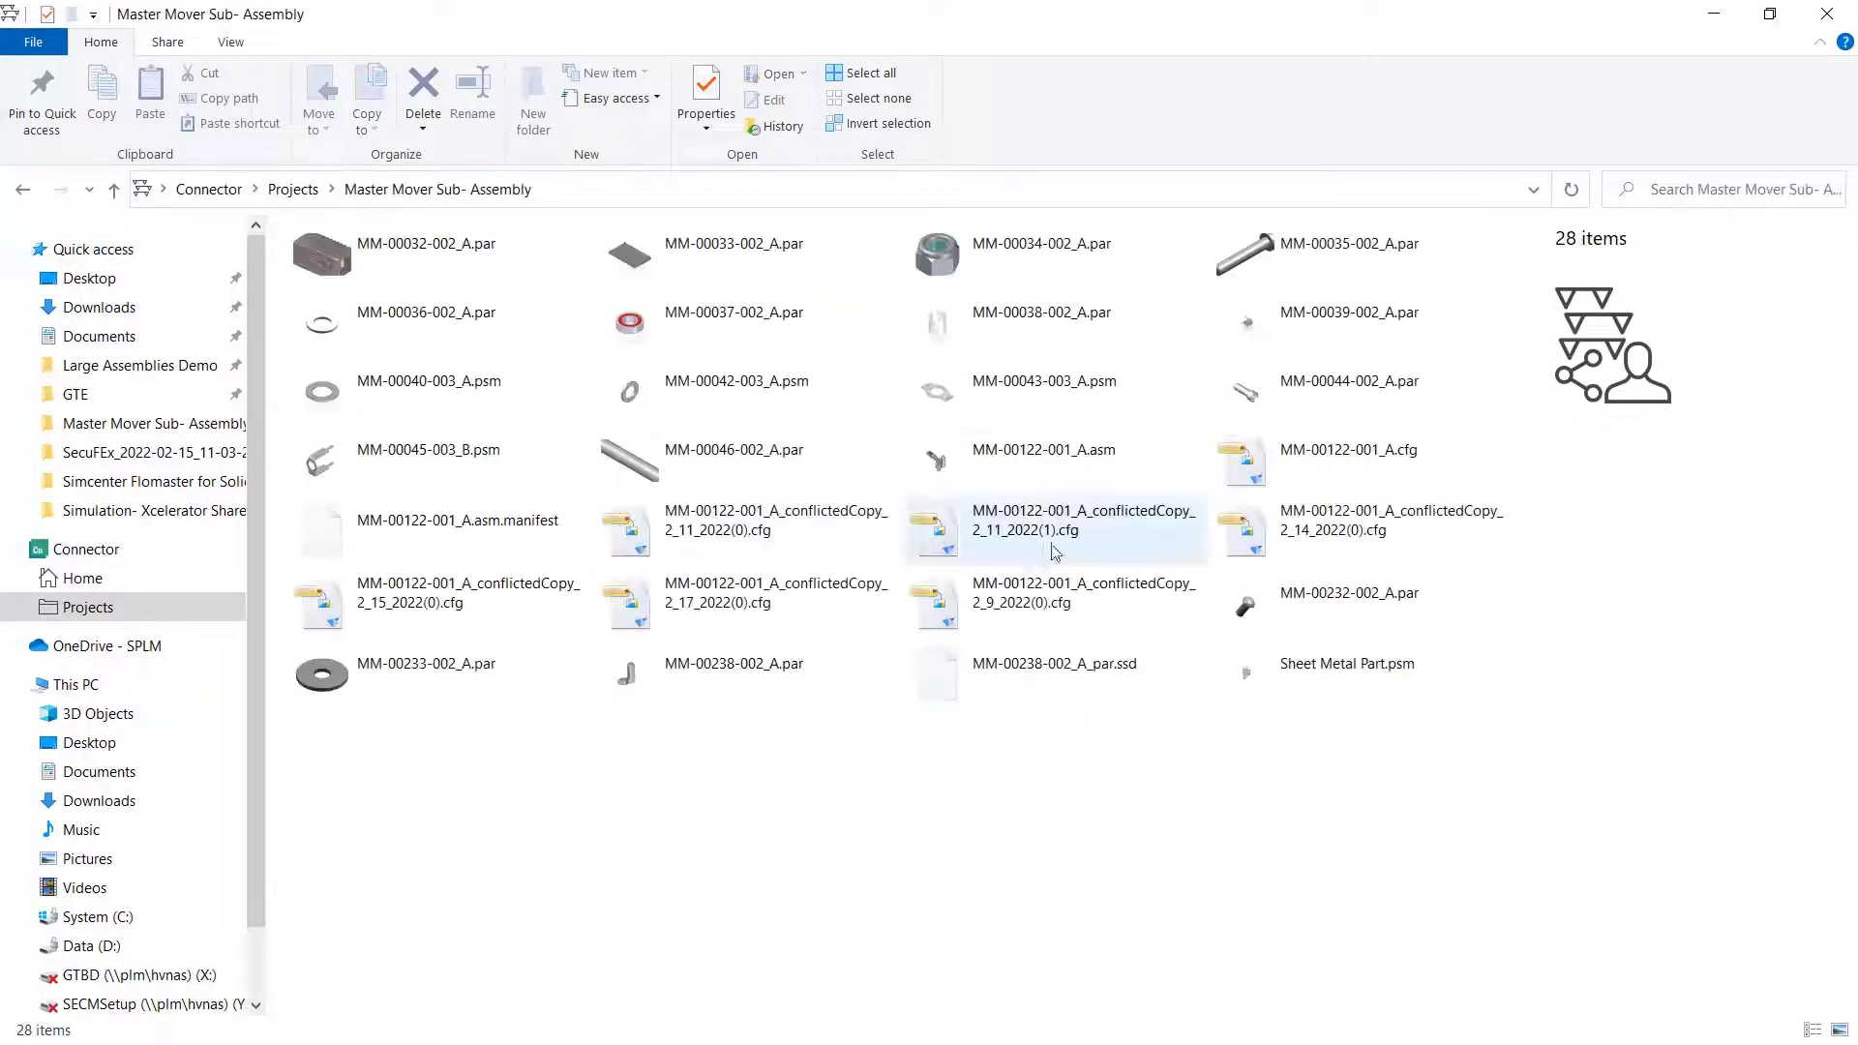
click(1043, 453)
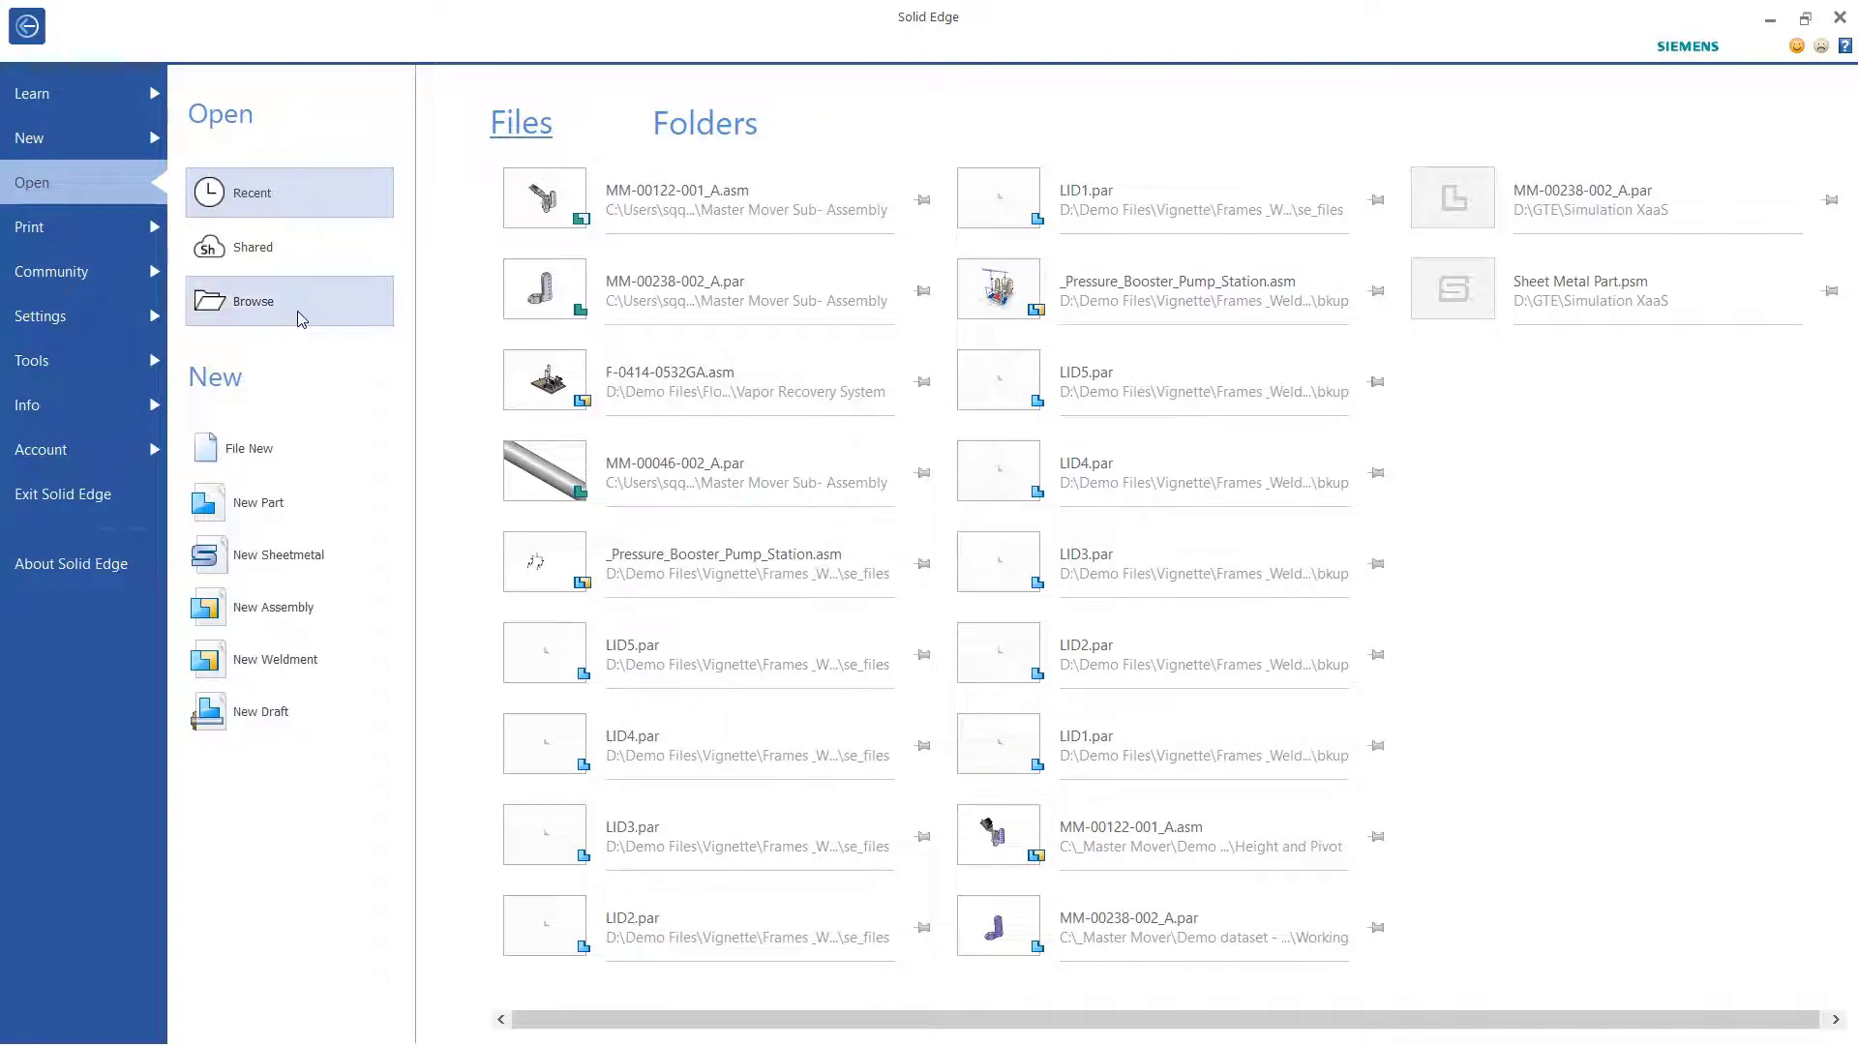
In Solid Edge, open MM-00122-001_A.asm from the shared Master Mover Sub-Assembly project
click(285, 263)
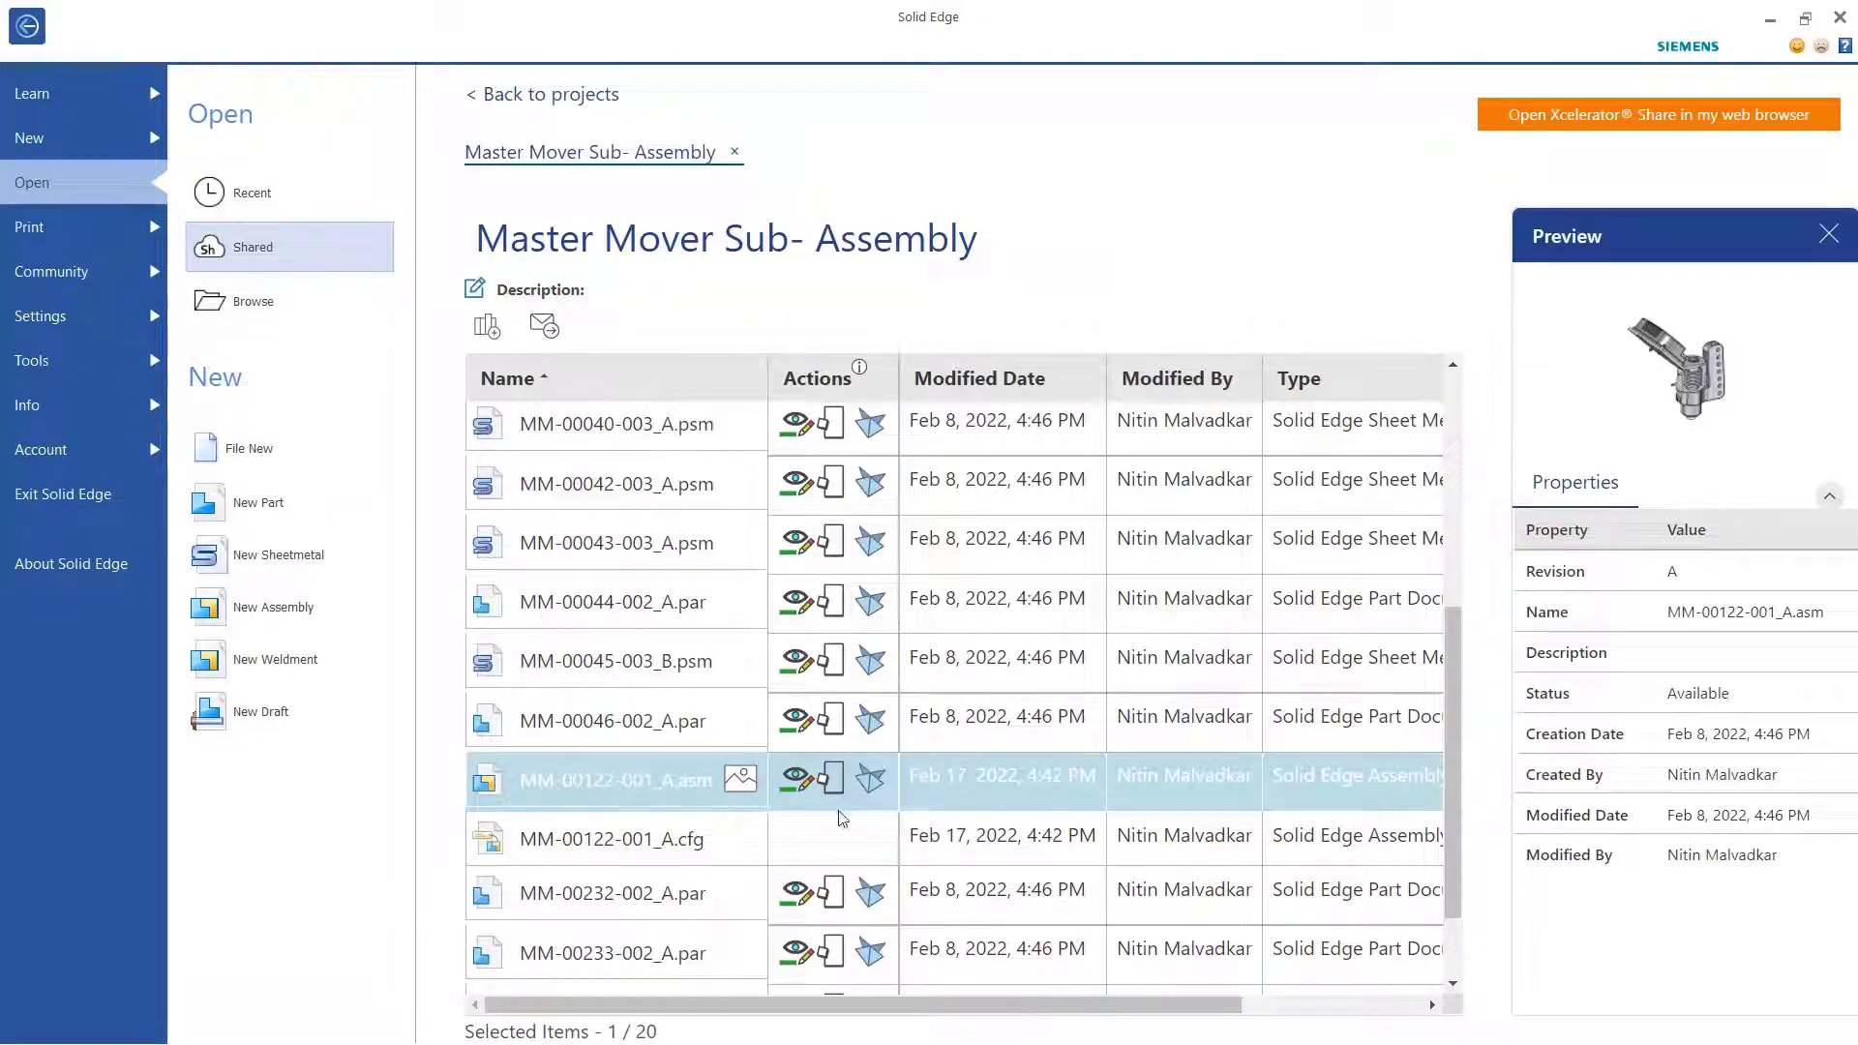
click(830, 777)
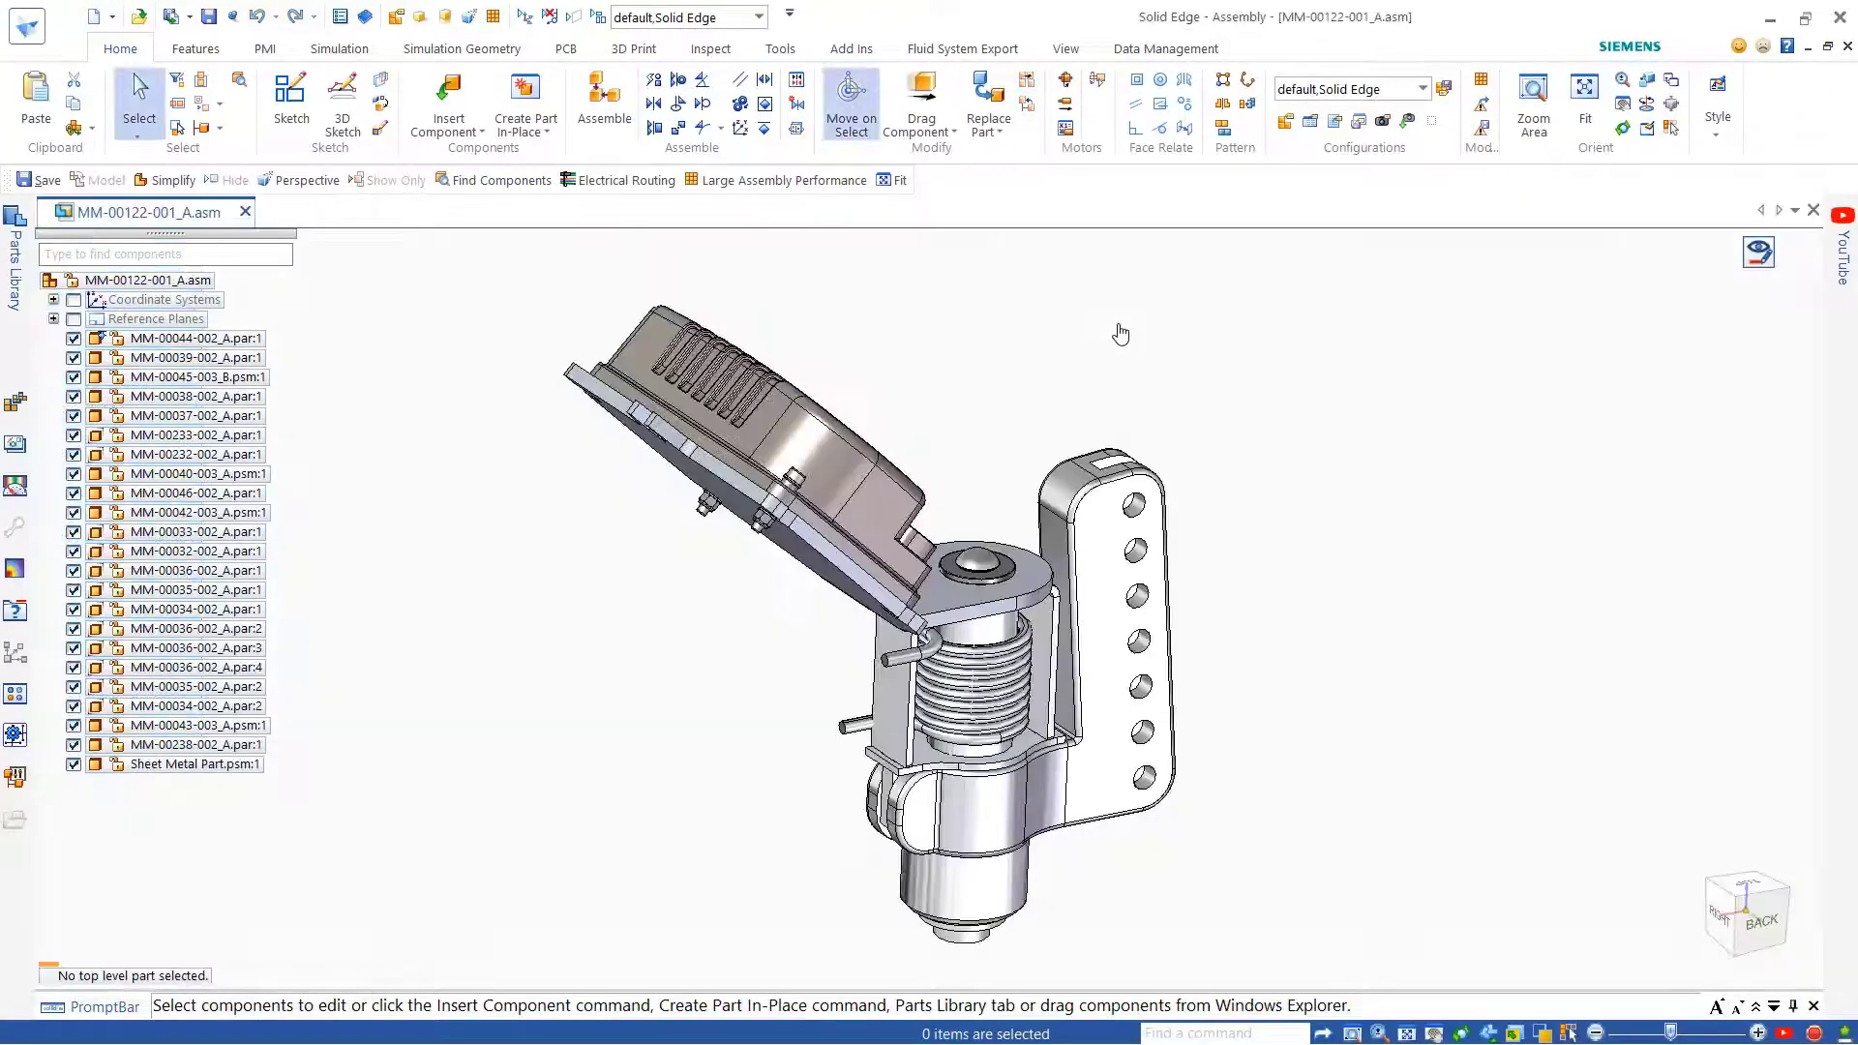
Review the Clamp Arm Failure markup view of the assembly and close the viewer
click(1758, 252)
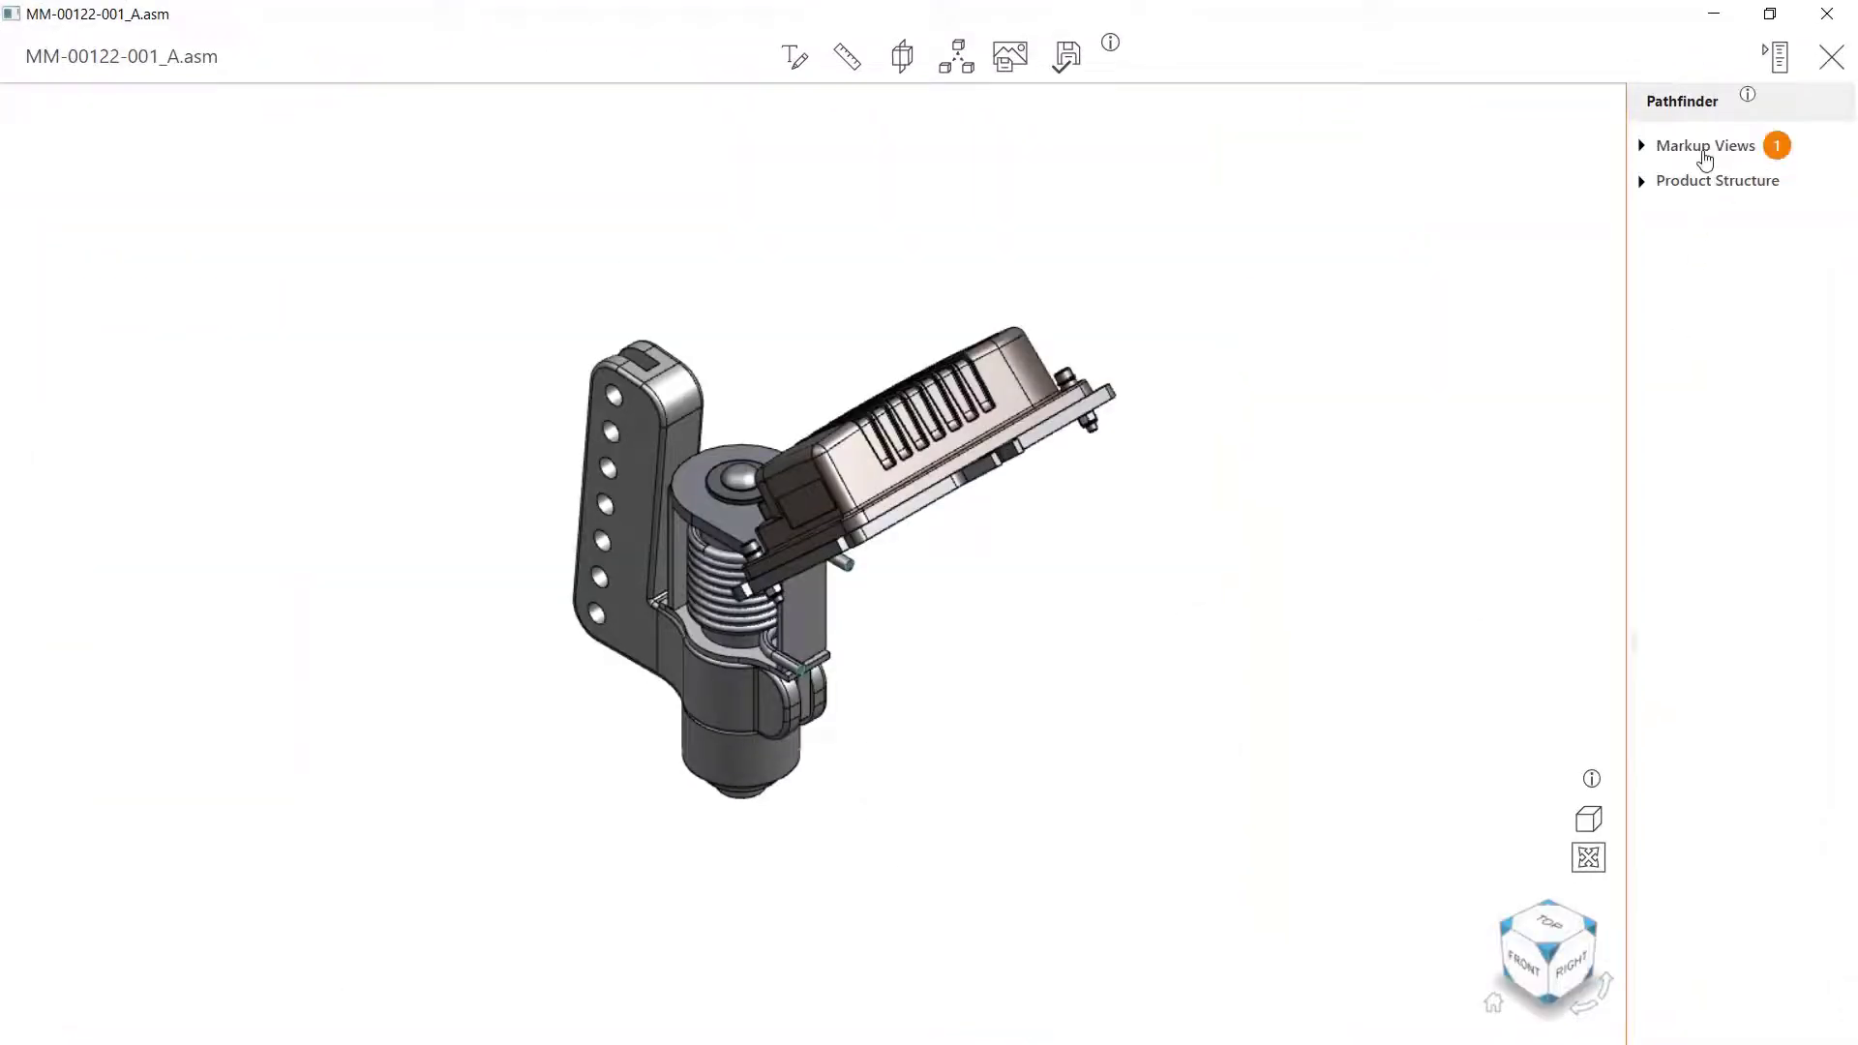
click(1644, 151)
click(1708, 180)
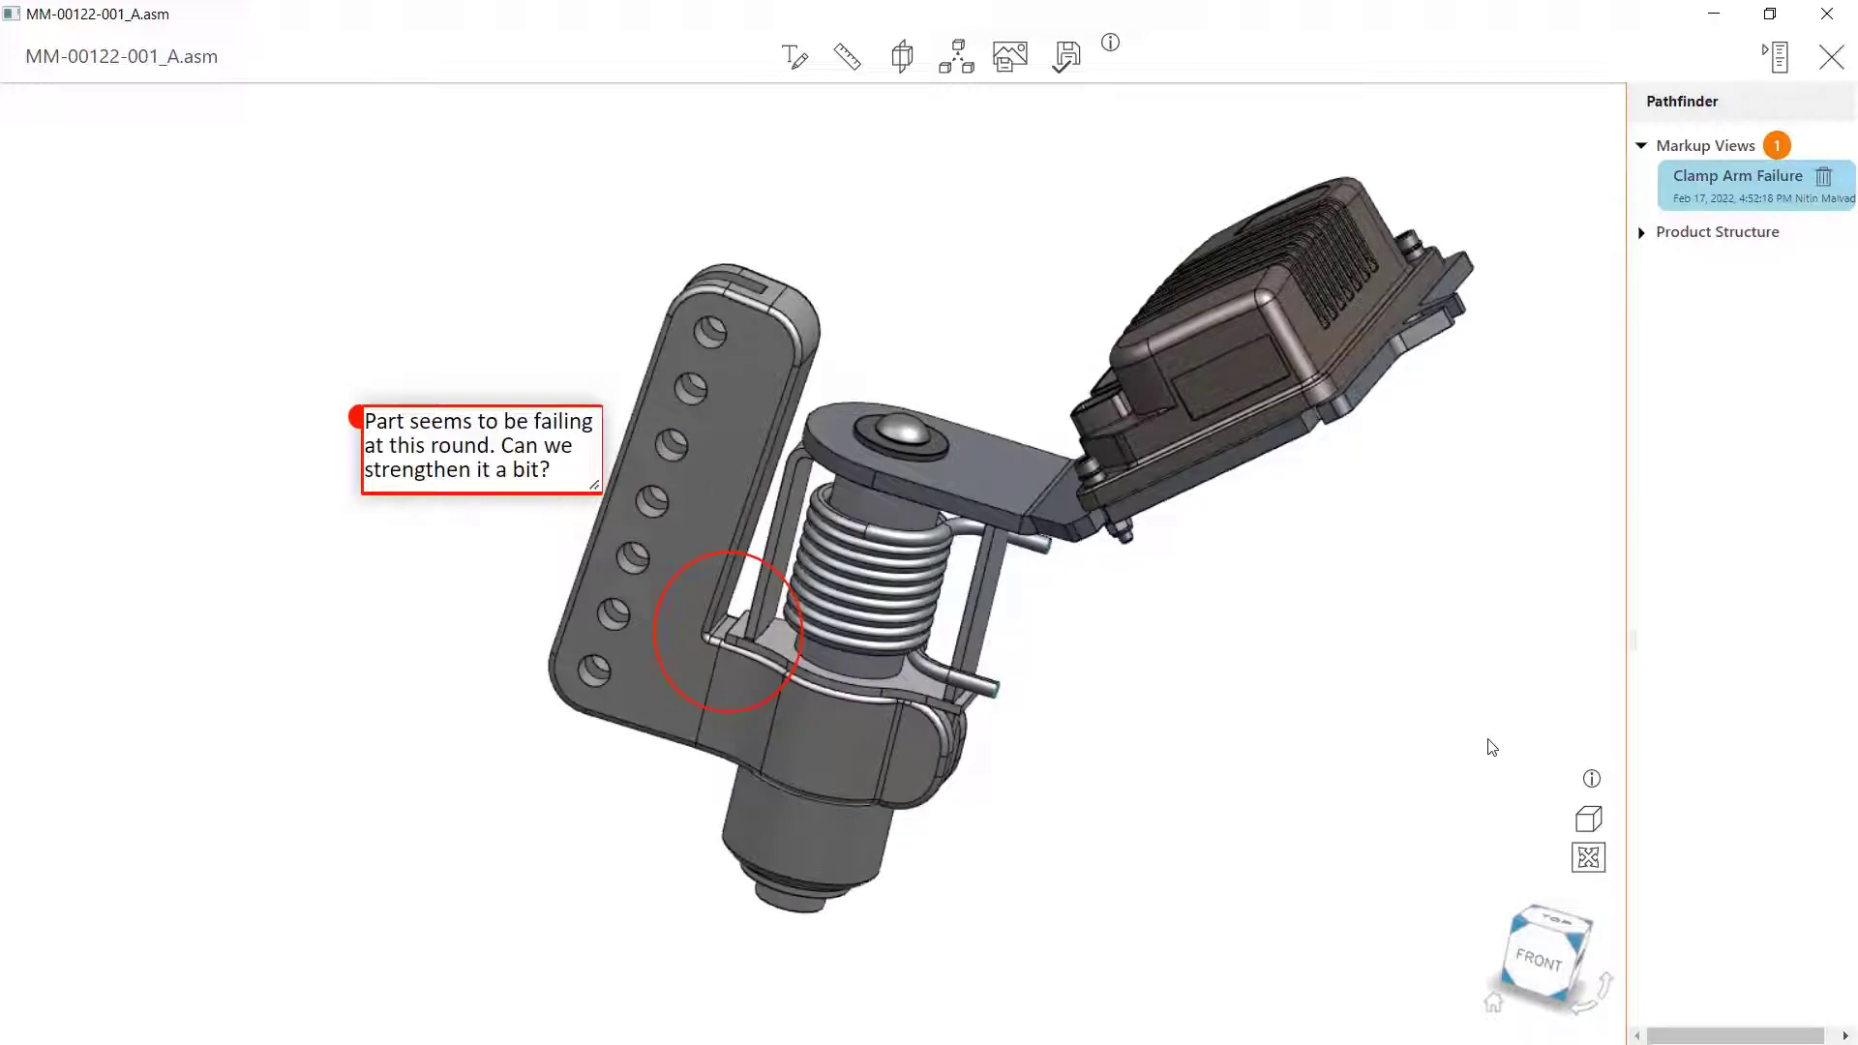
click(1827, 14)
Open the perforated clamp arm part MM-00238-002_A.par from the assembly for editing
click(1132, 689)
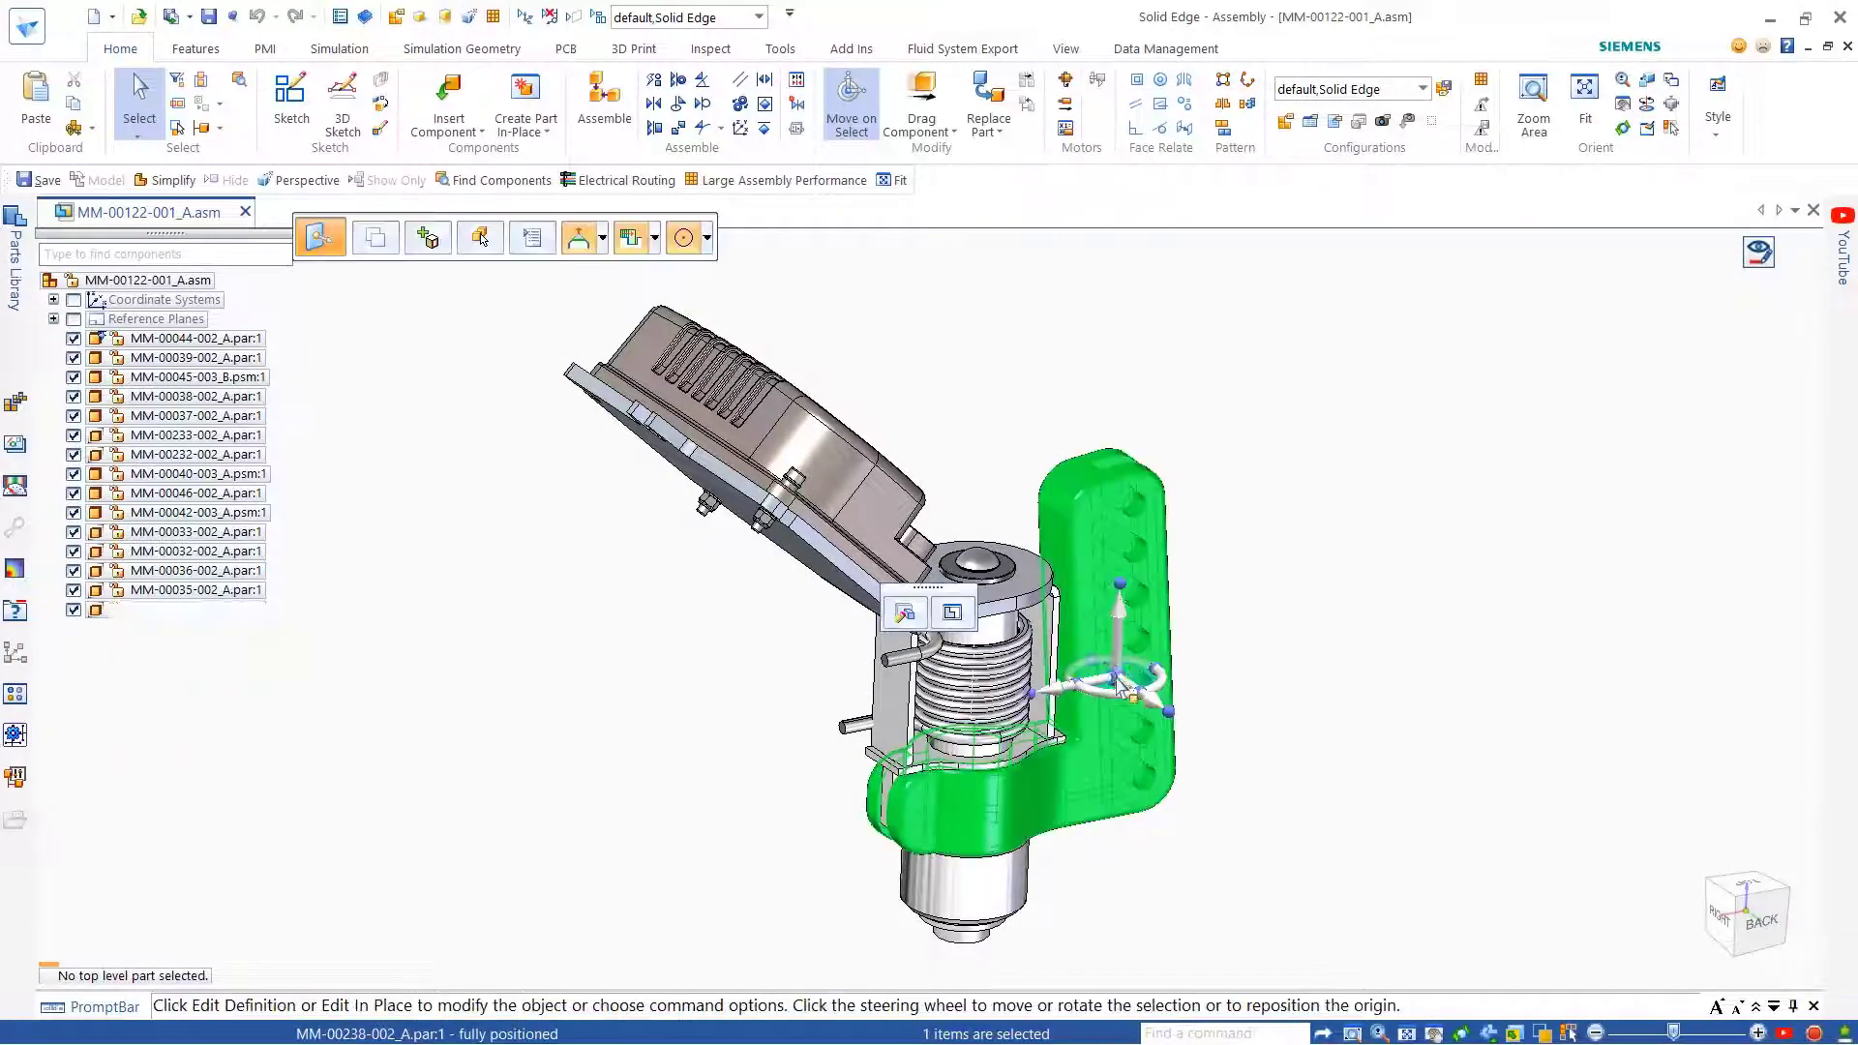
right_click(1108, 616)
click(1204, 332)
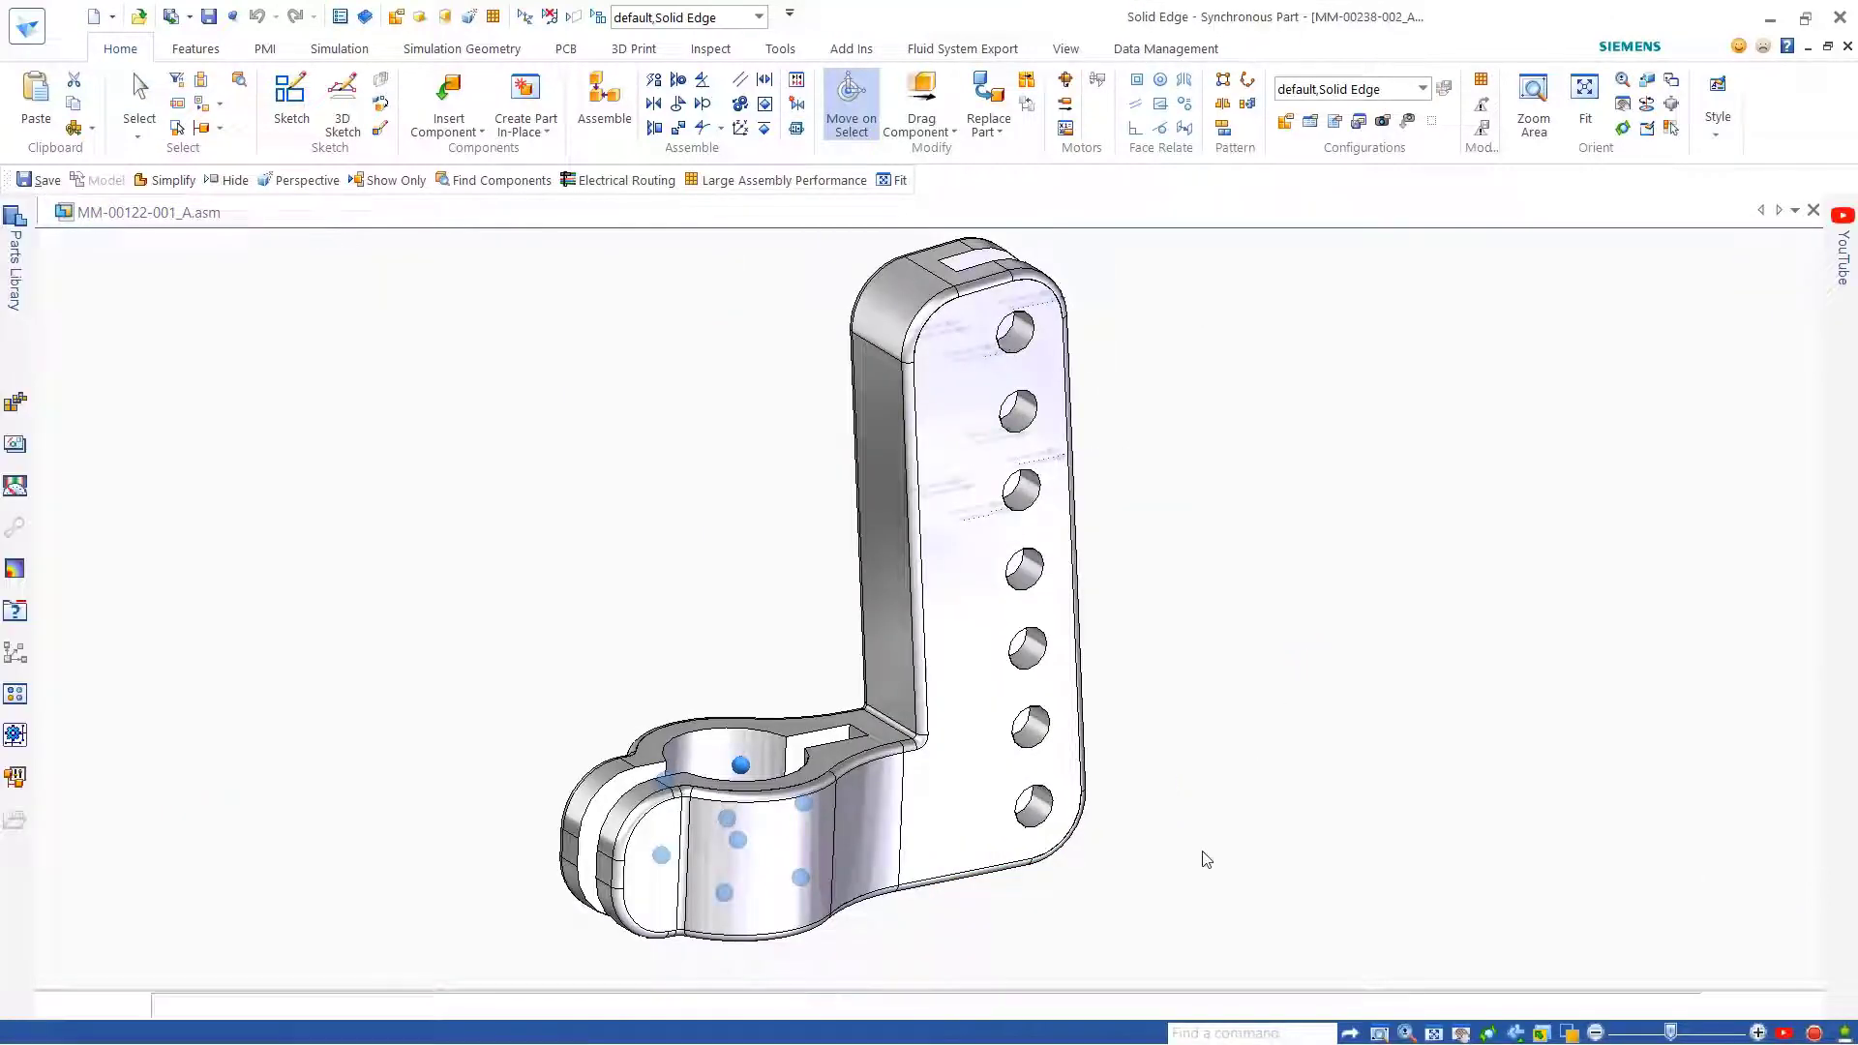
Set the radius of the round at the inner corner between the clamp and the perforated arm to 5 mm
scroll(912, 730, up, 5)
click(919, 739)
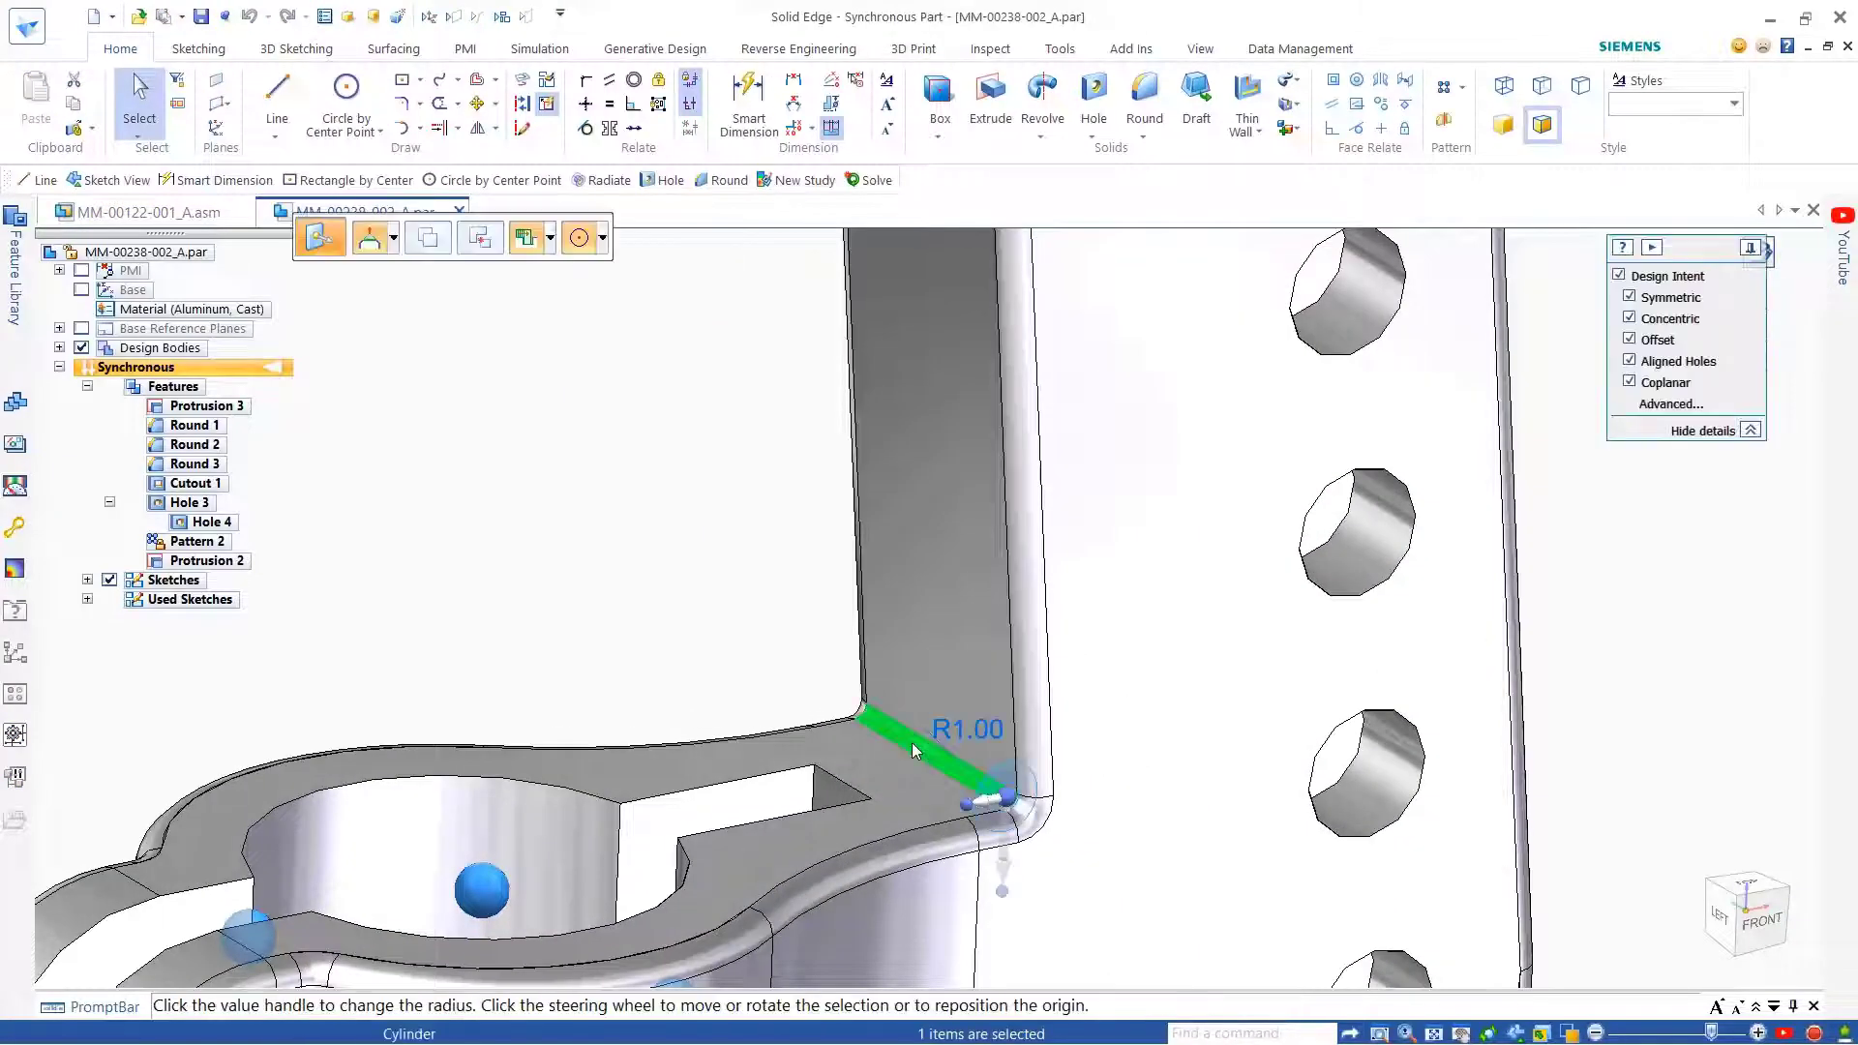
click(970, 729)
text(5)
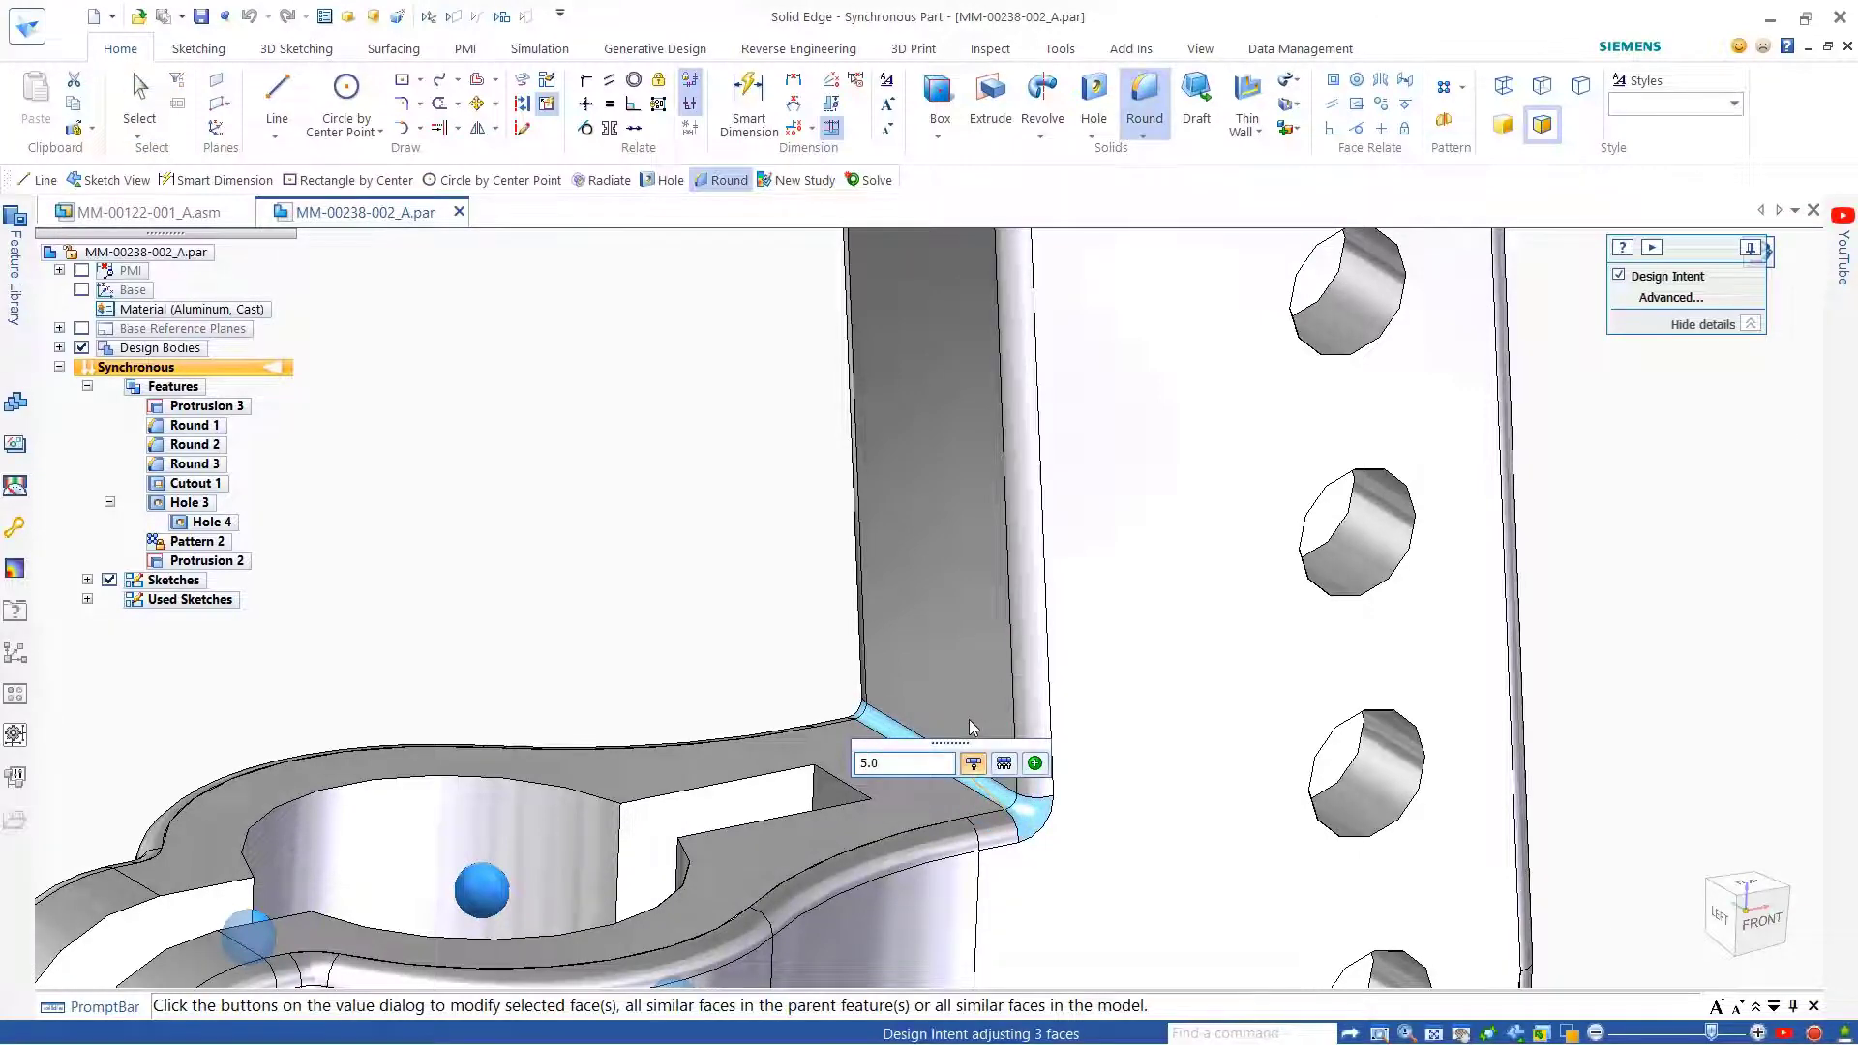
key(Return)
scroll(971, 727, down, 5)
click(1255, 571)
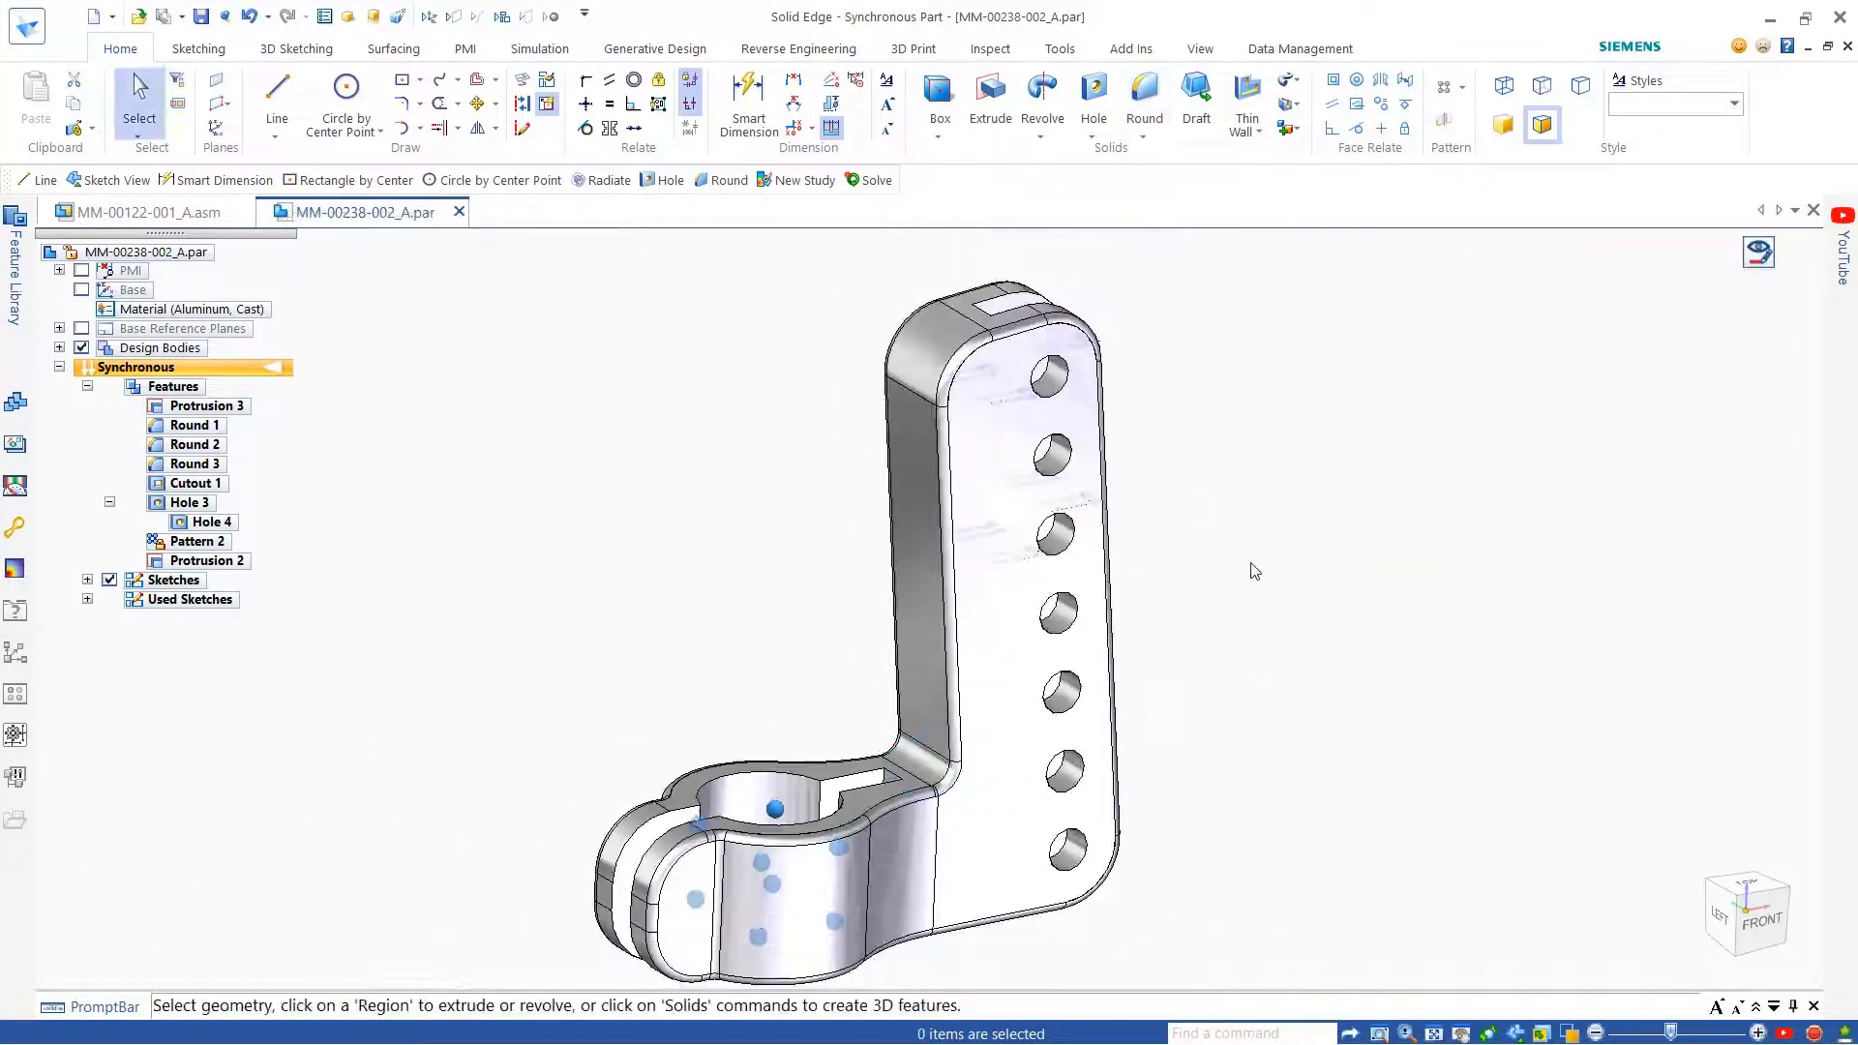
Solve Static Study 1 for the modified arm and display the Factor of Safety contour
click(542, 50)
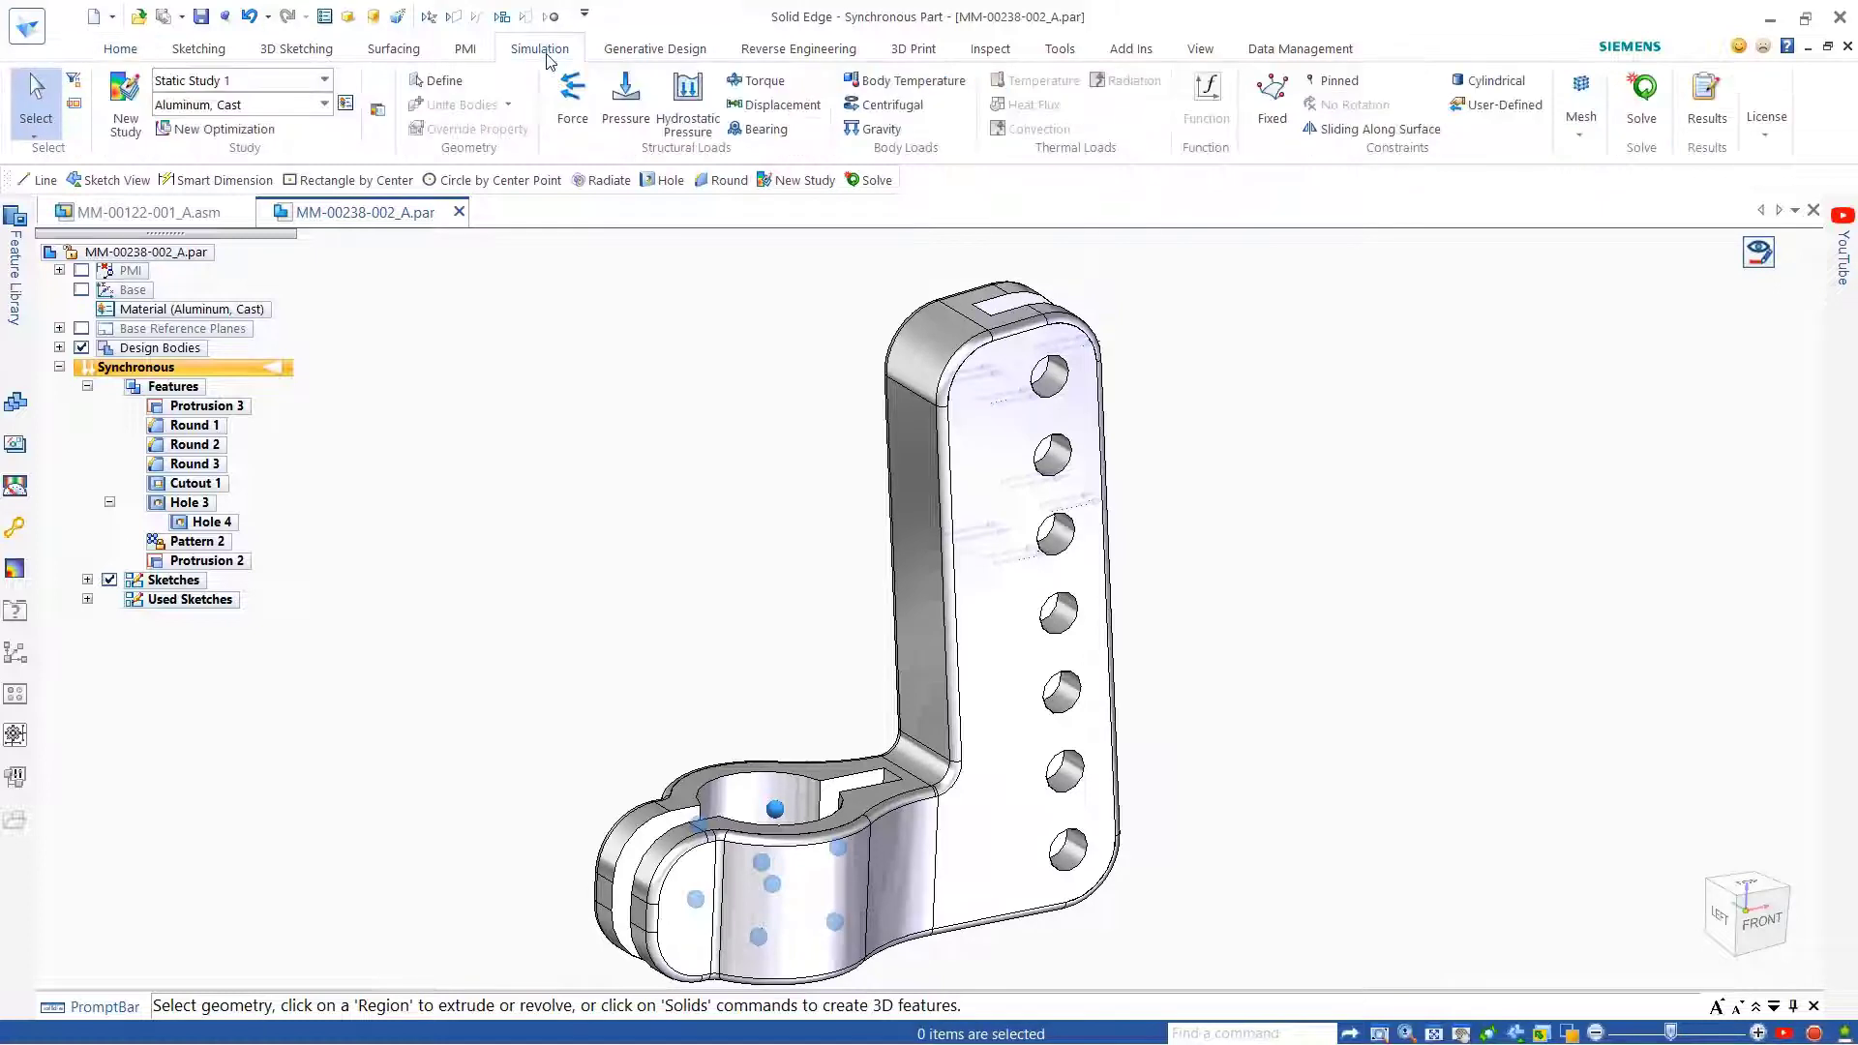
click(1641, 102)
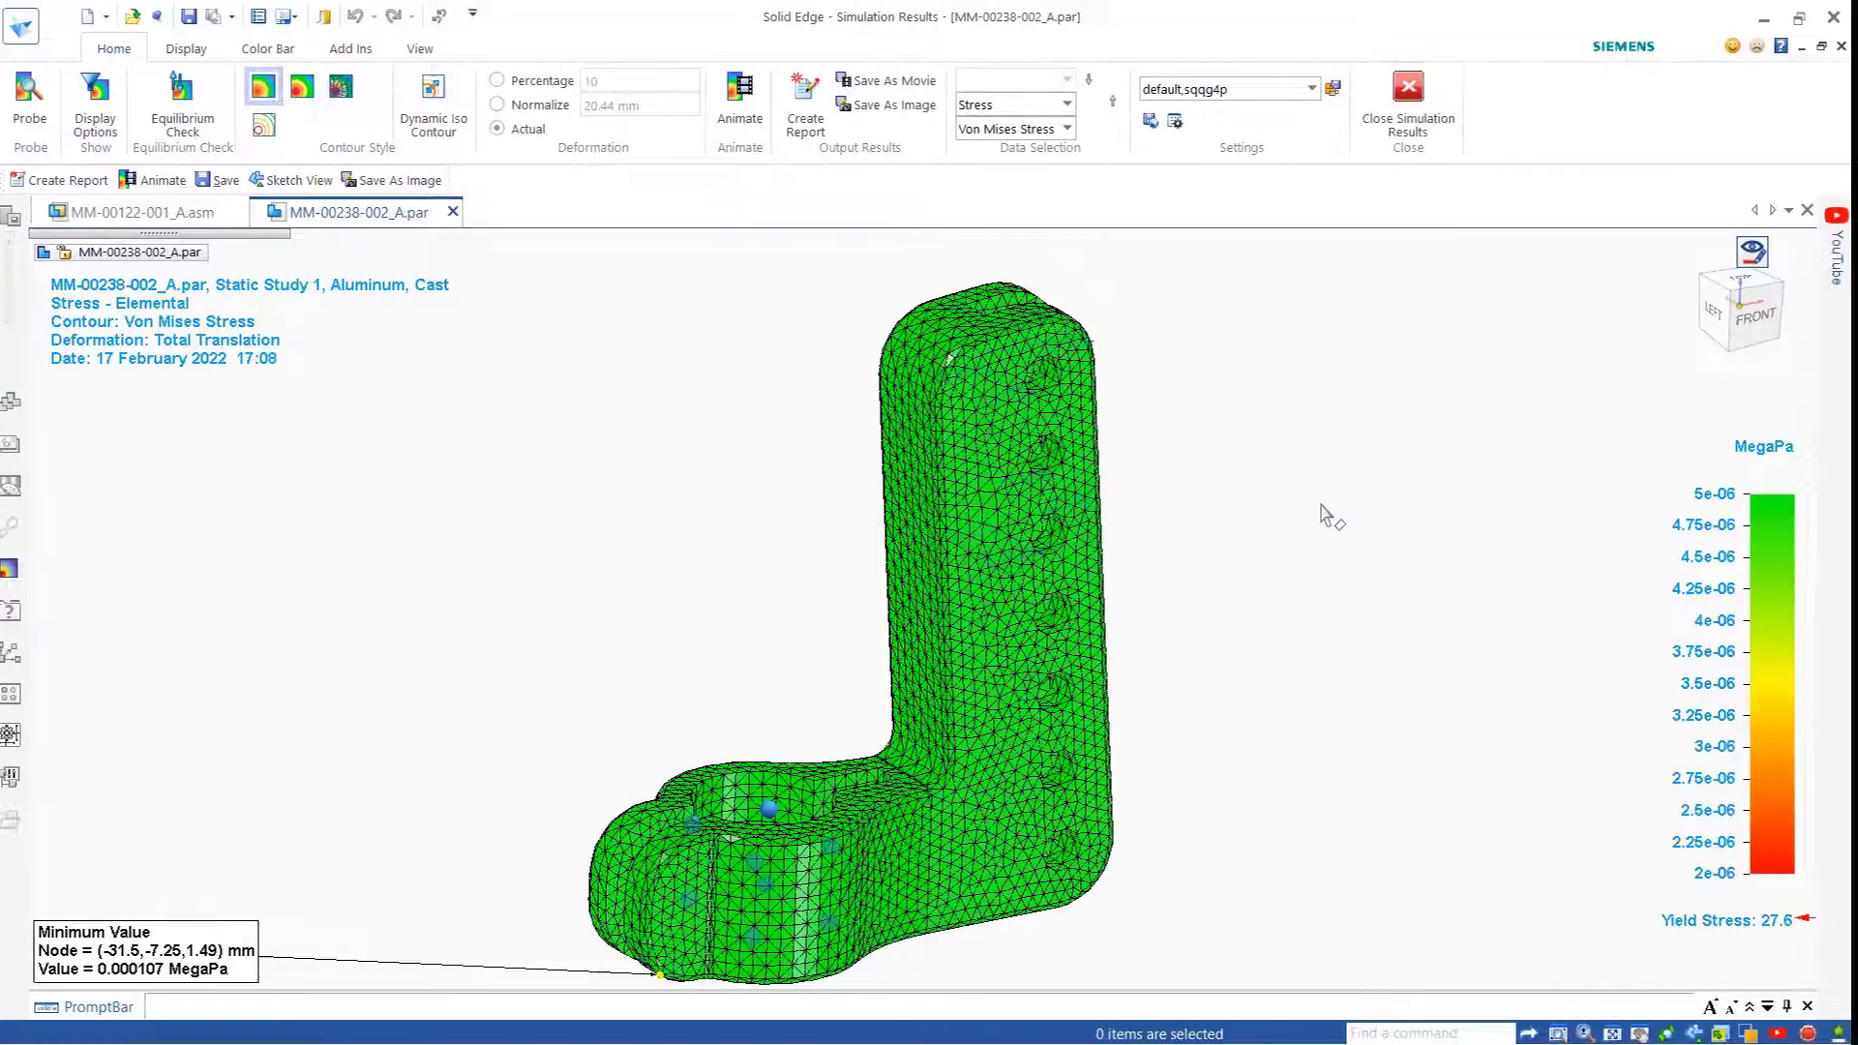
click(1057, 133)
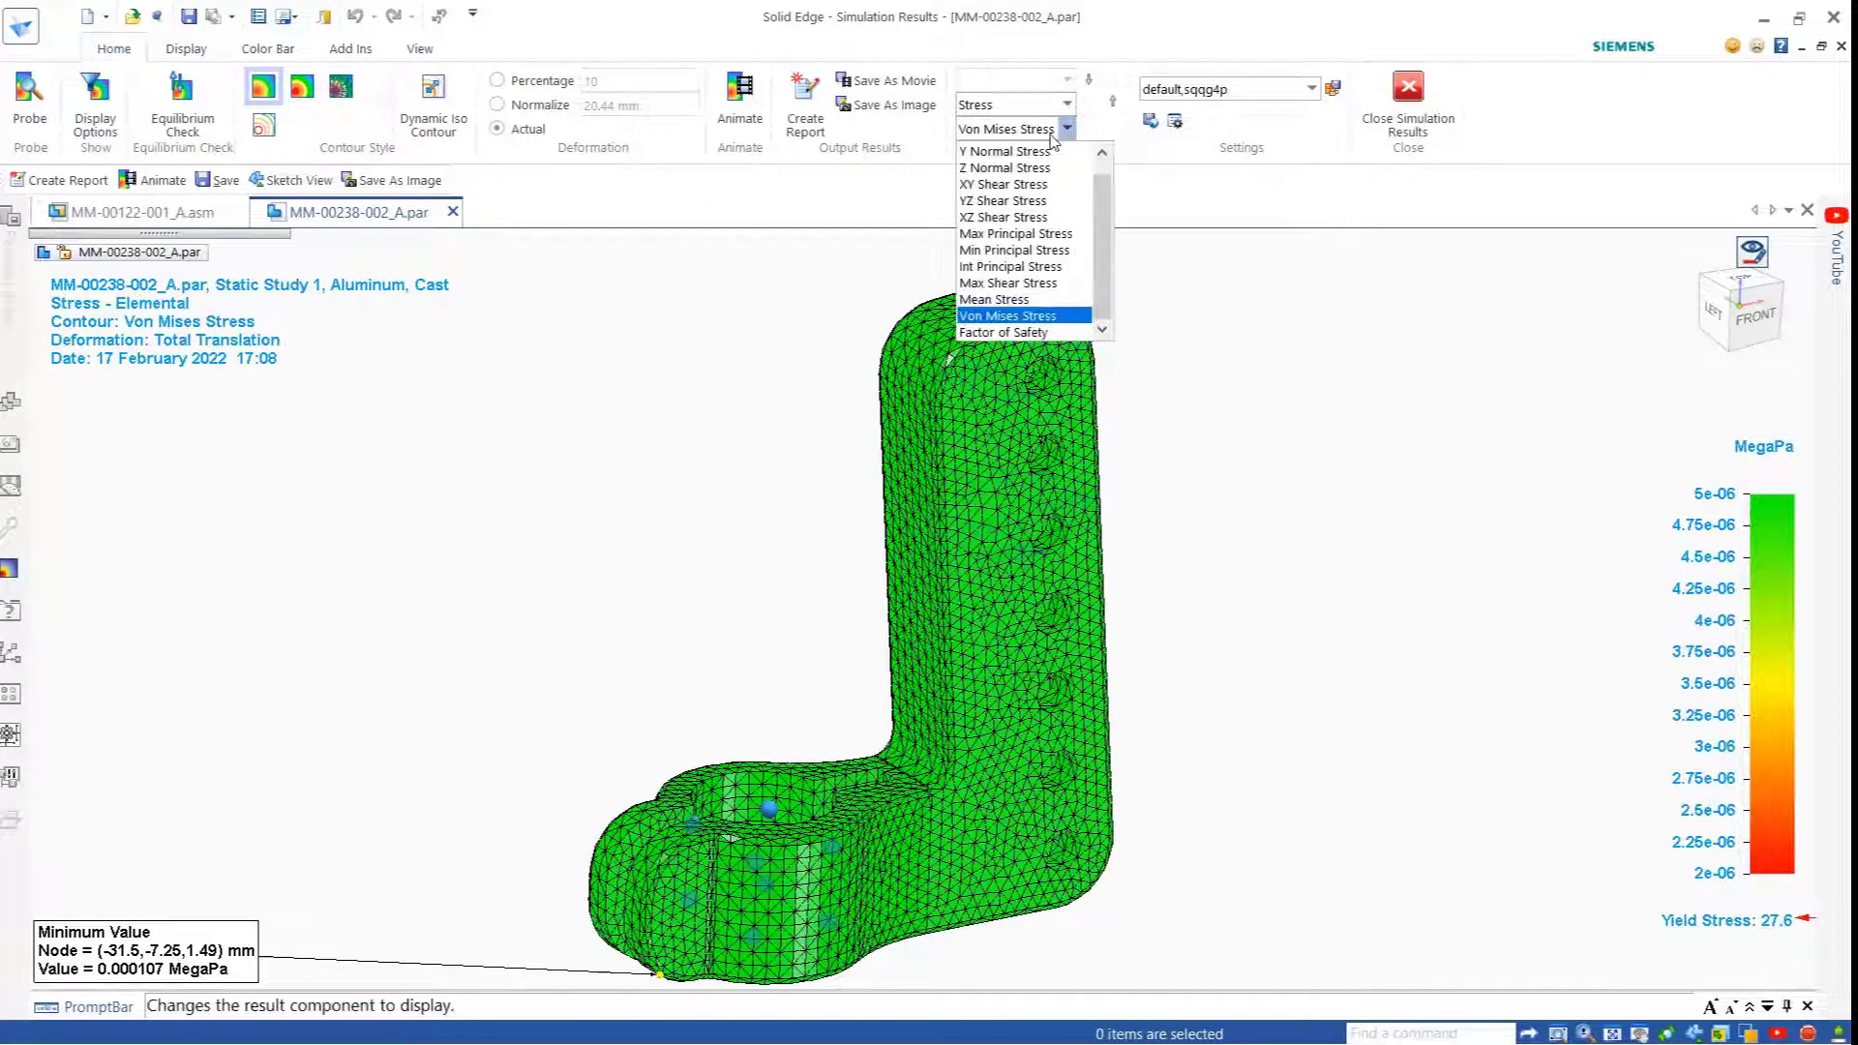
click(989, 331)
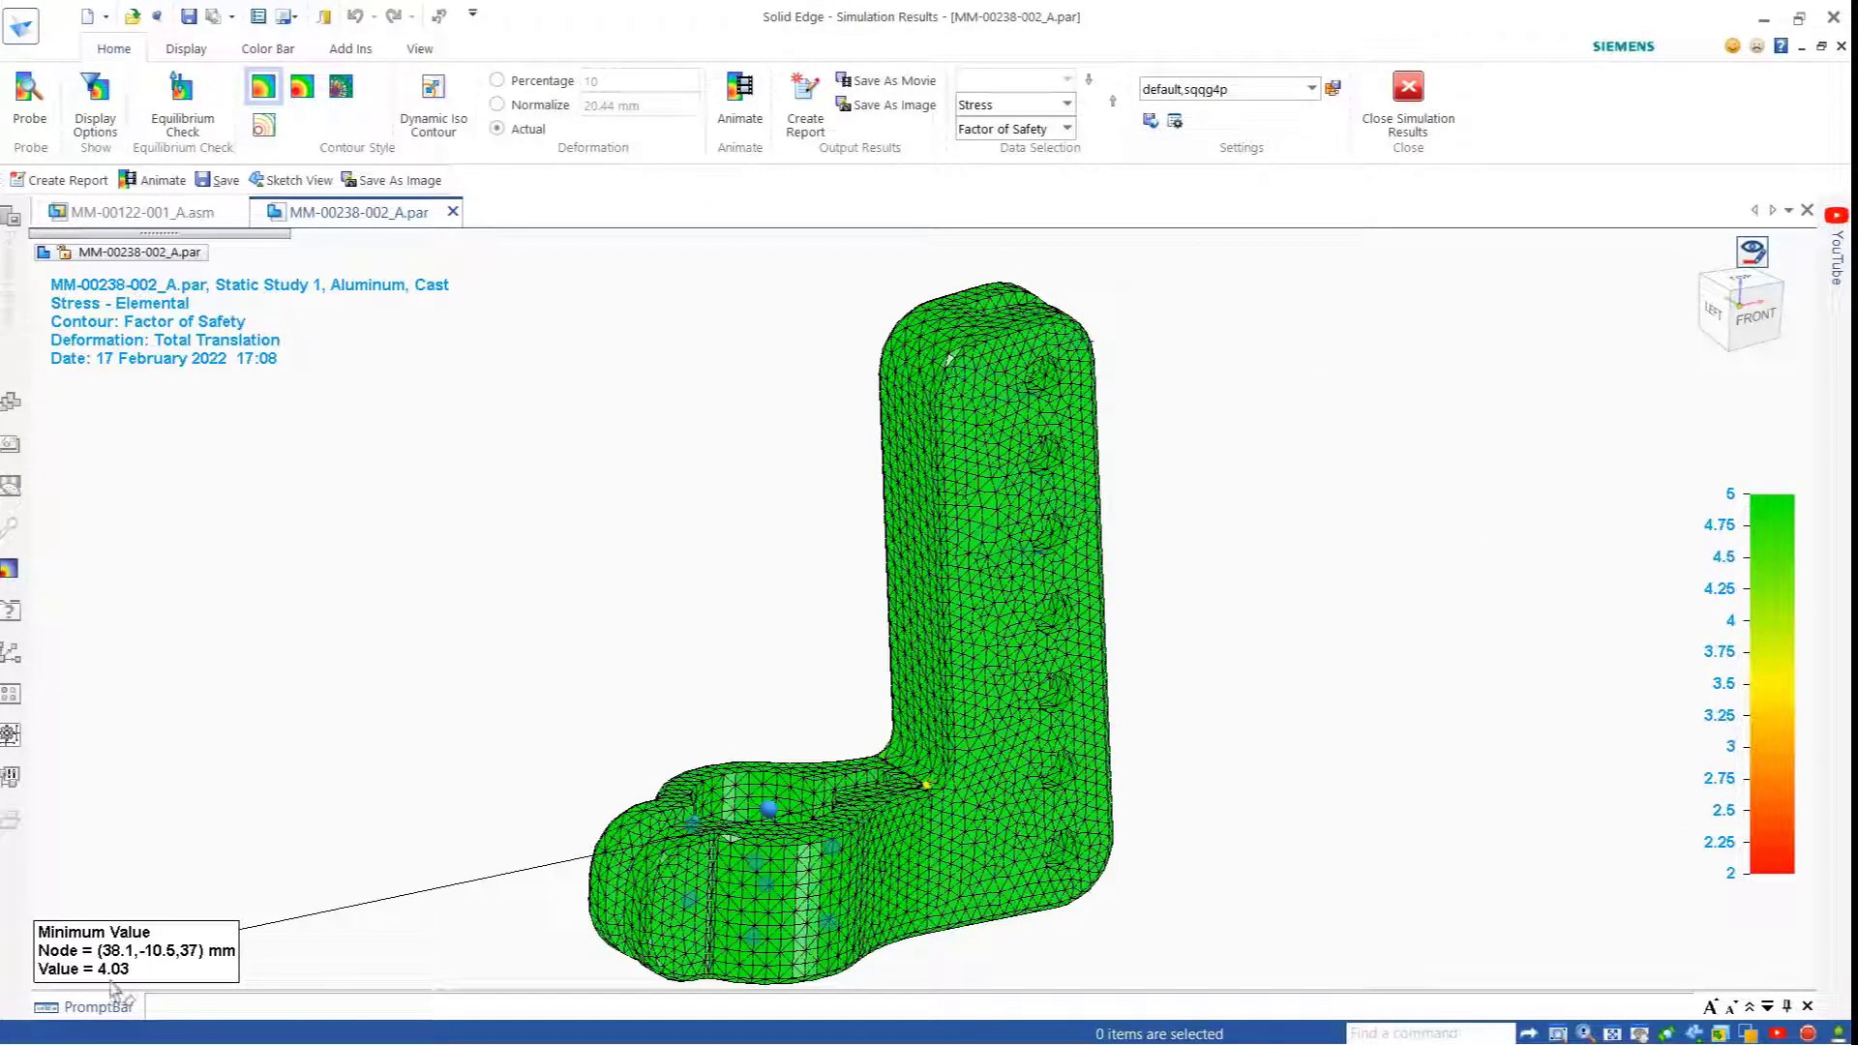
Create a Word 2007 report titled Clamp Arm Simulation Report, with the author's name filled in, in the Connector's Master Mover Sub-Assembly project folder
click(805, 105)
text(M)
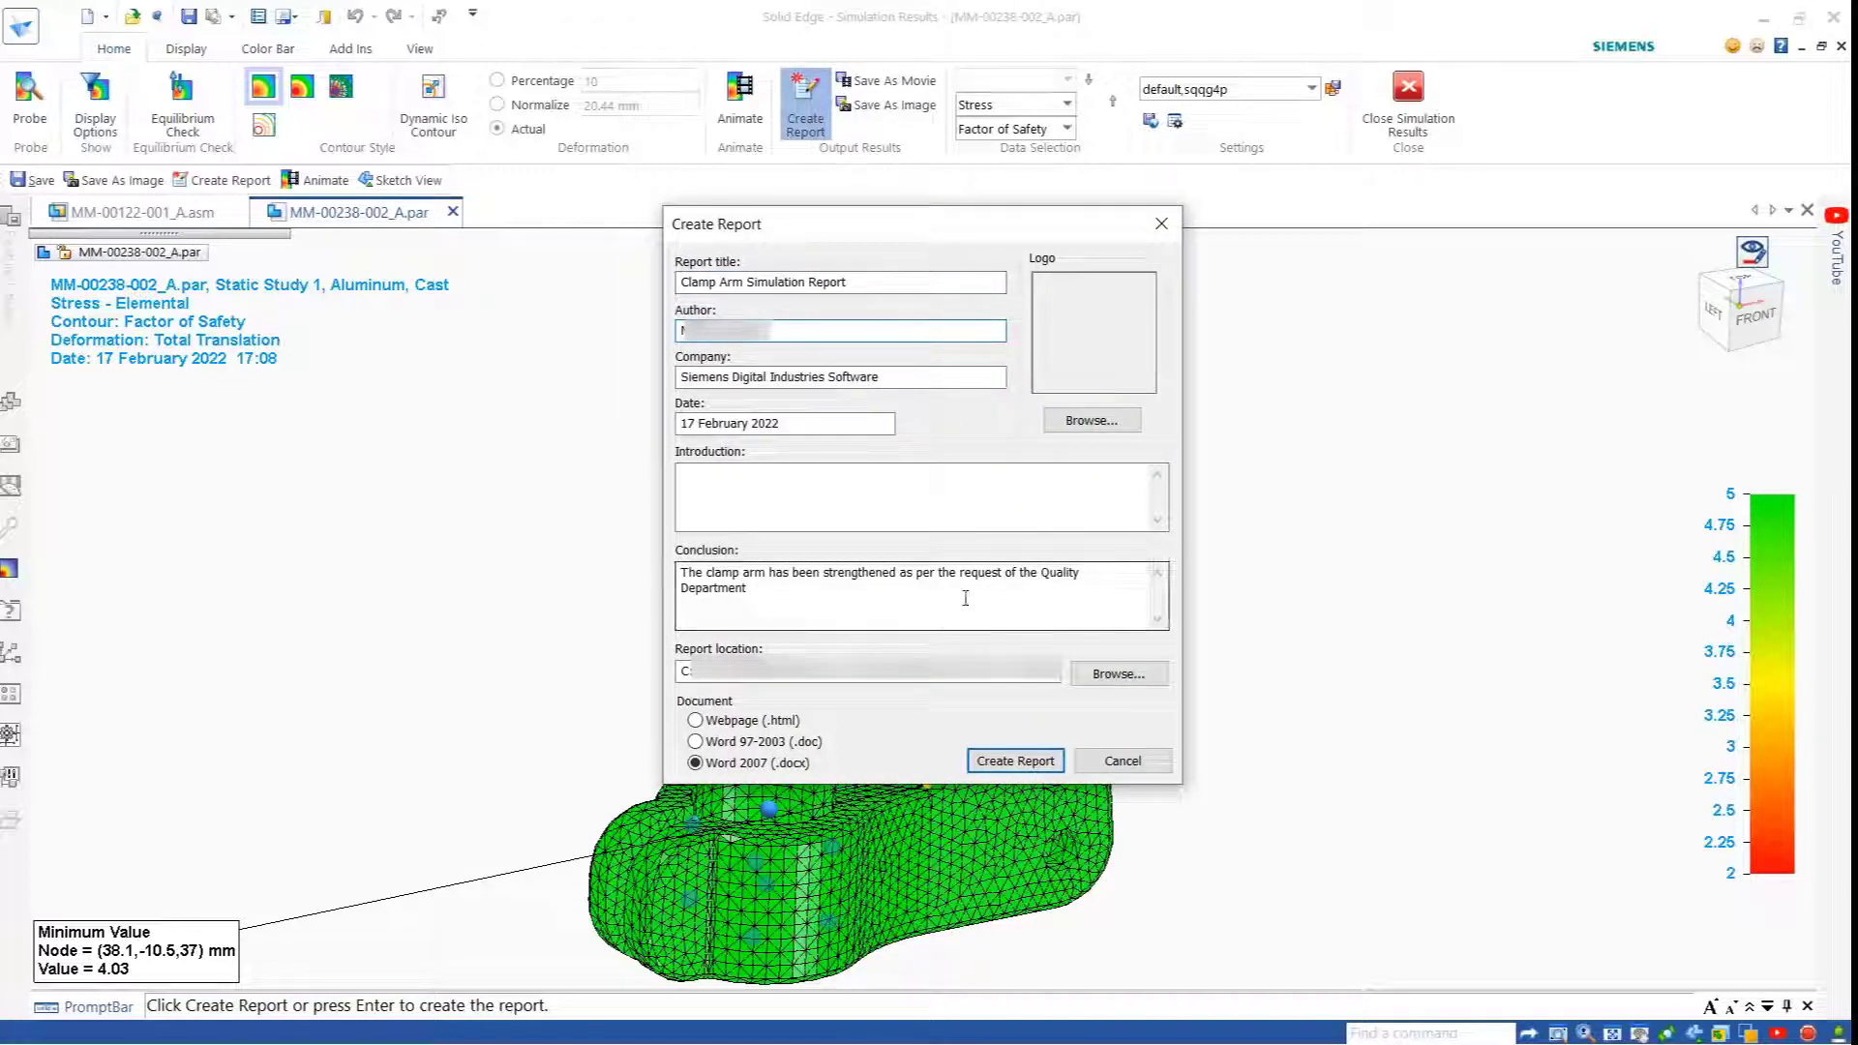
click(1113, 673)
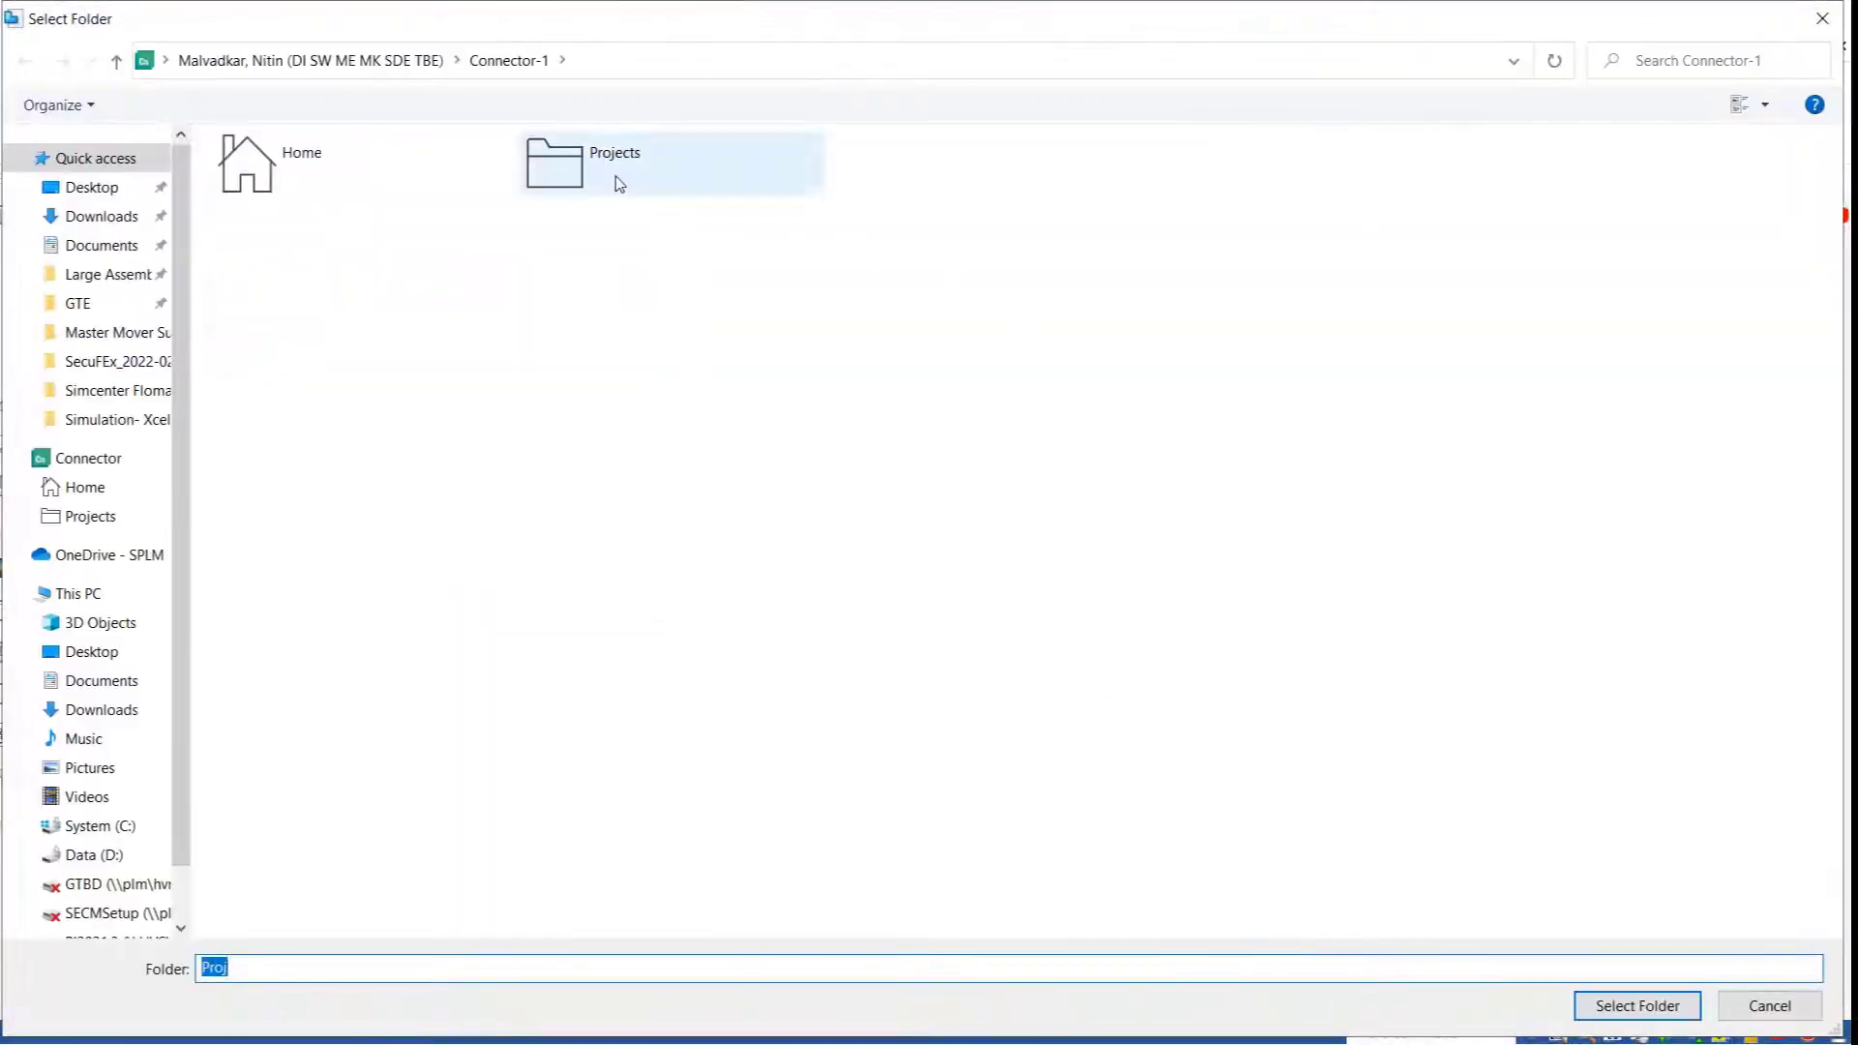
double_click(618, 184)
click(483, 179)
click(1637, 1005)
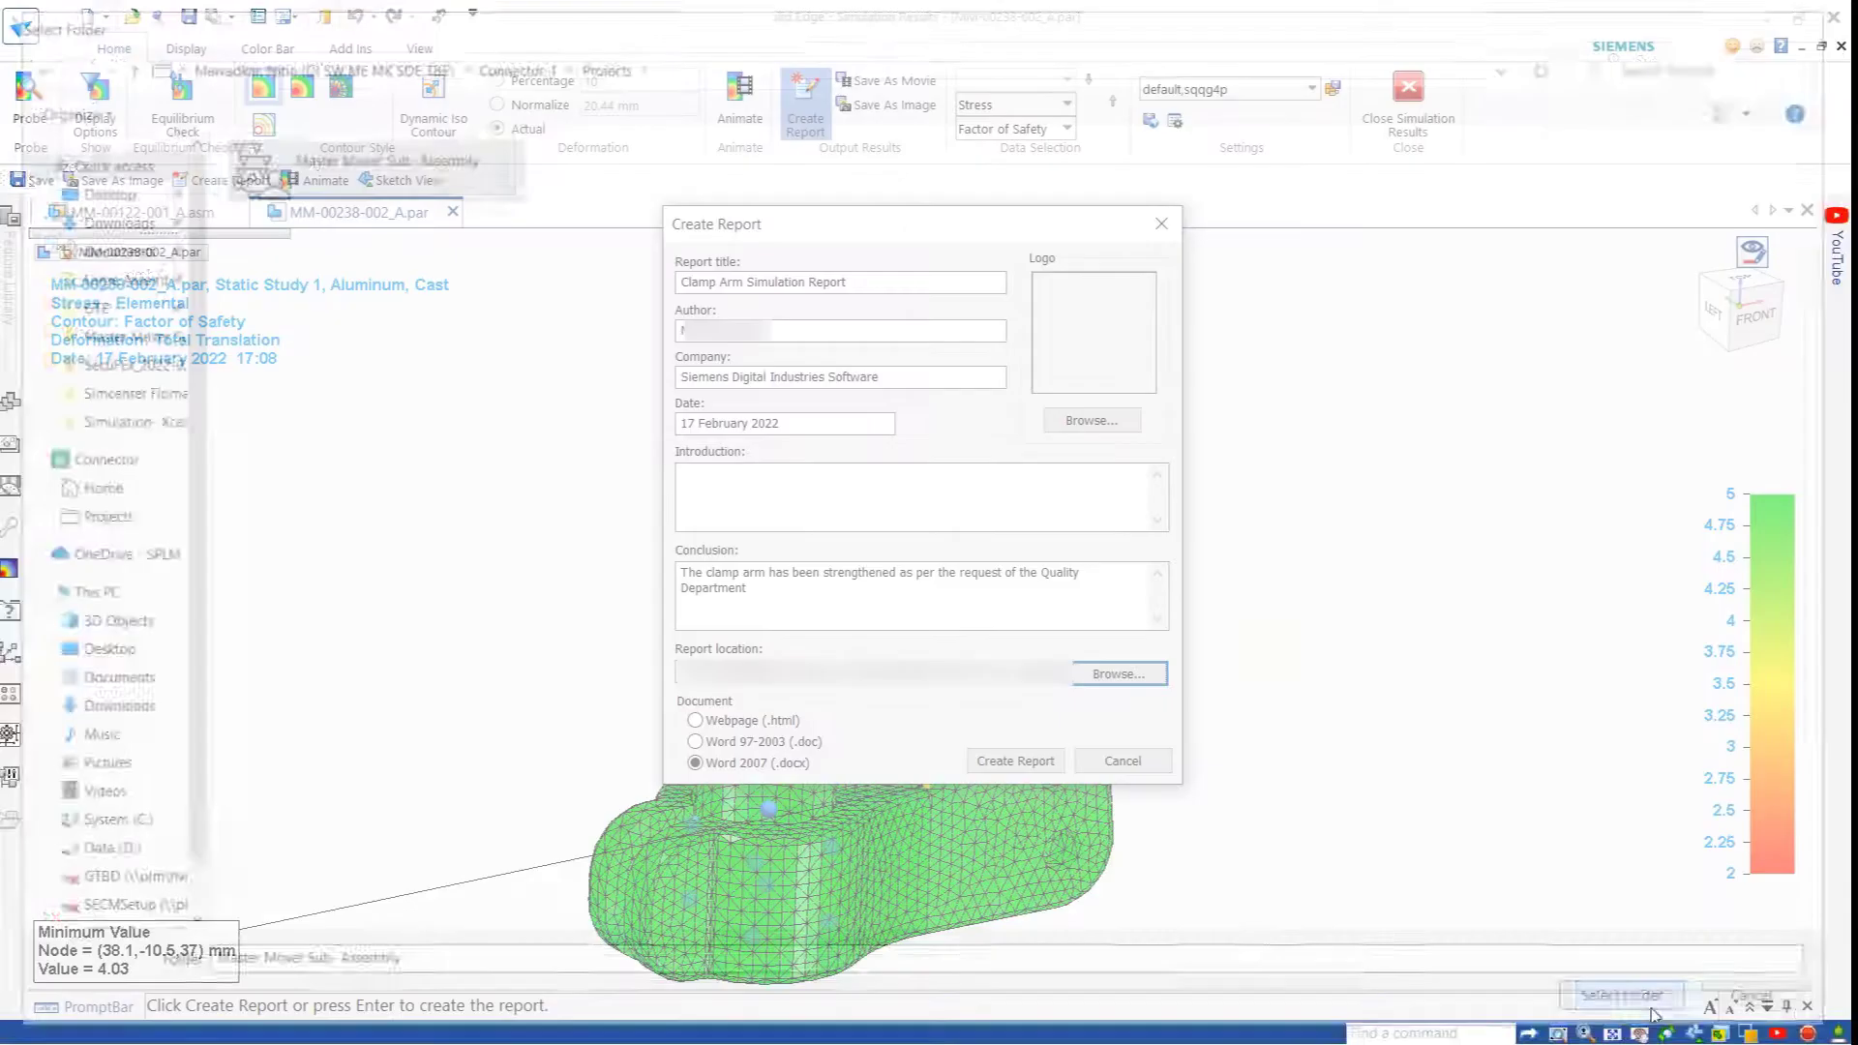
click(1022, 760)
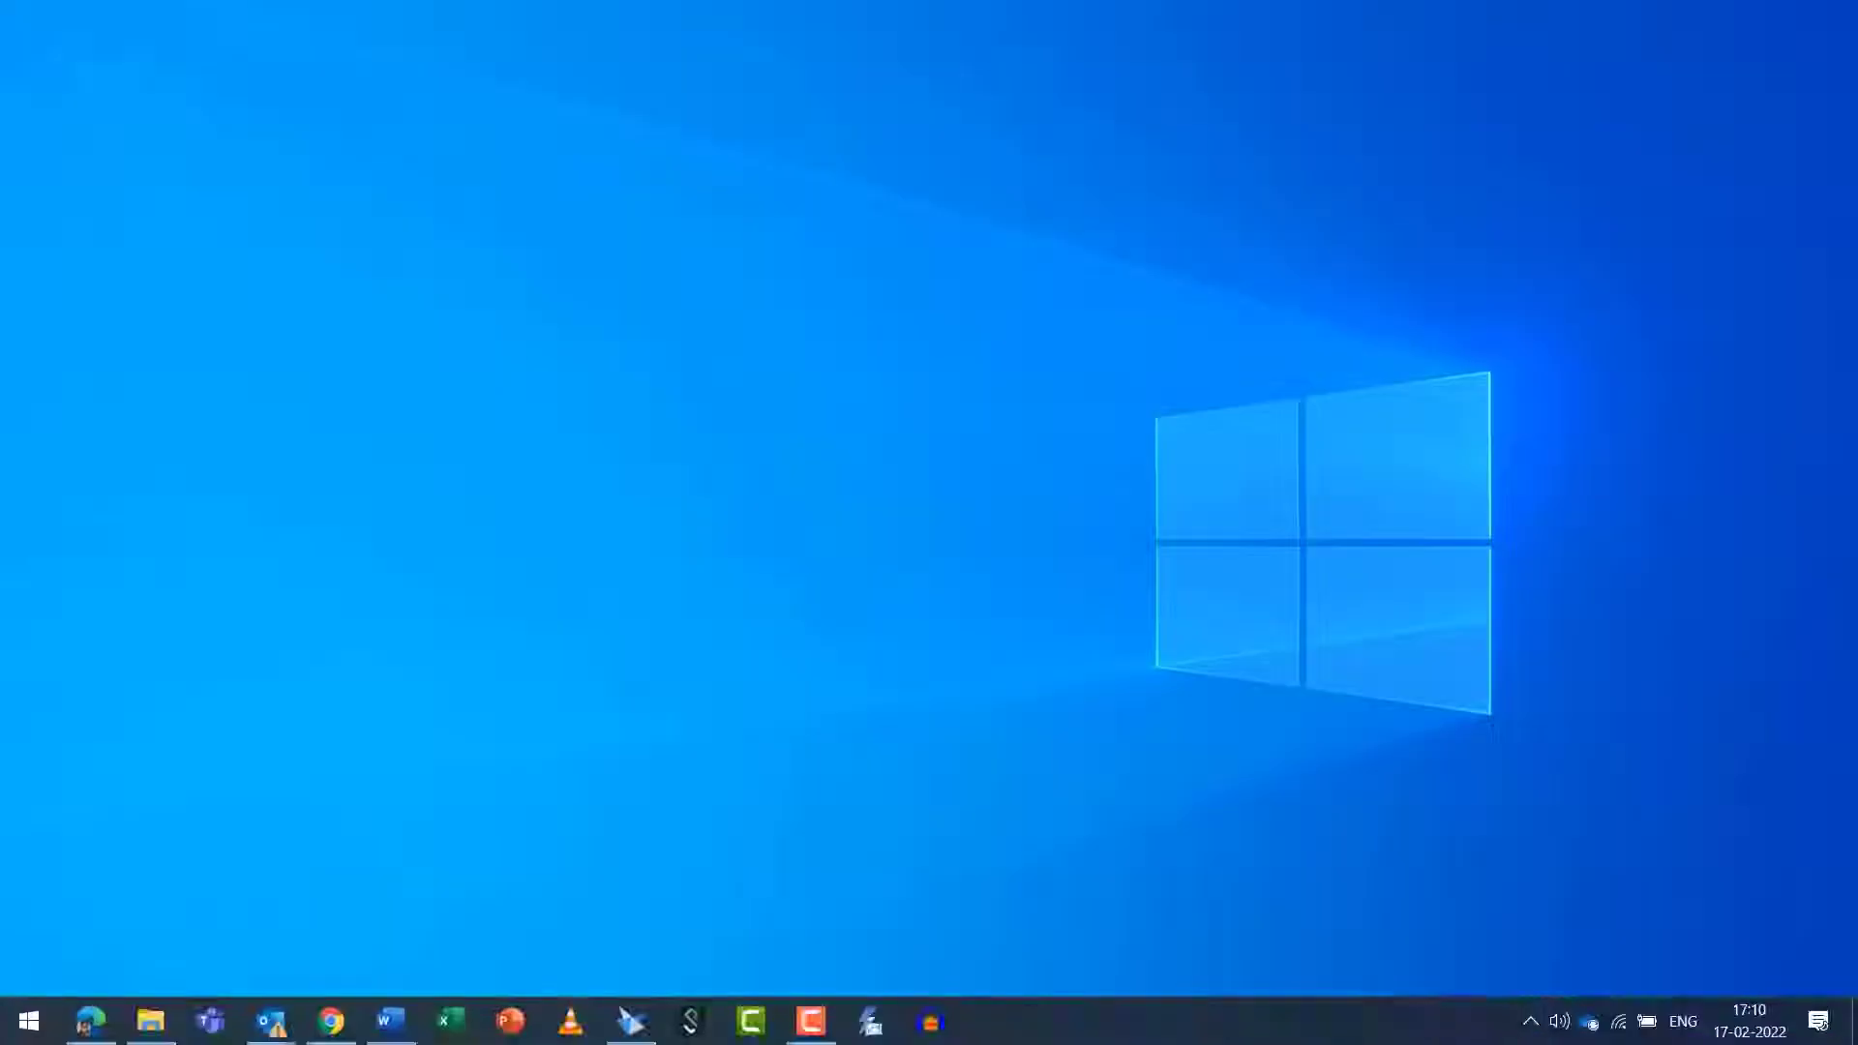
Switch to the Siemens Connector app running in the background
click(1530, 1021)
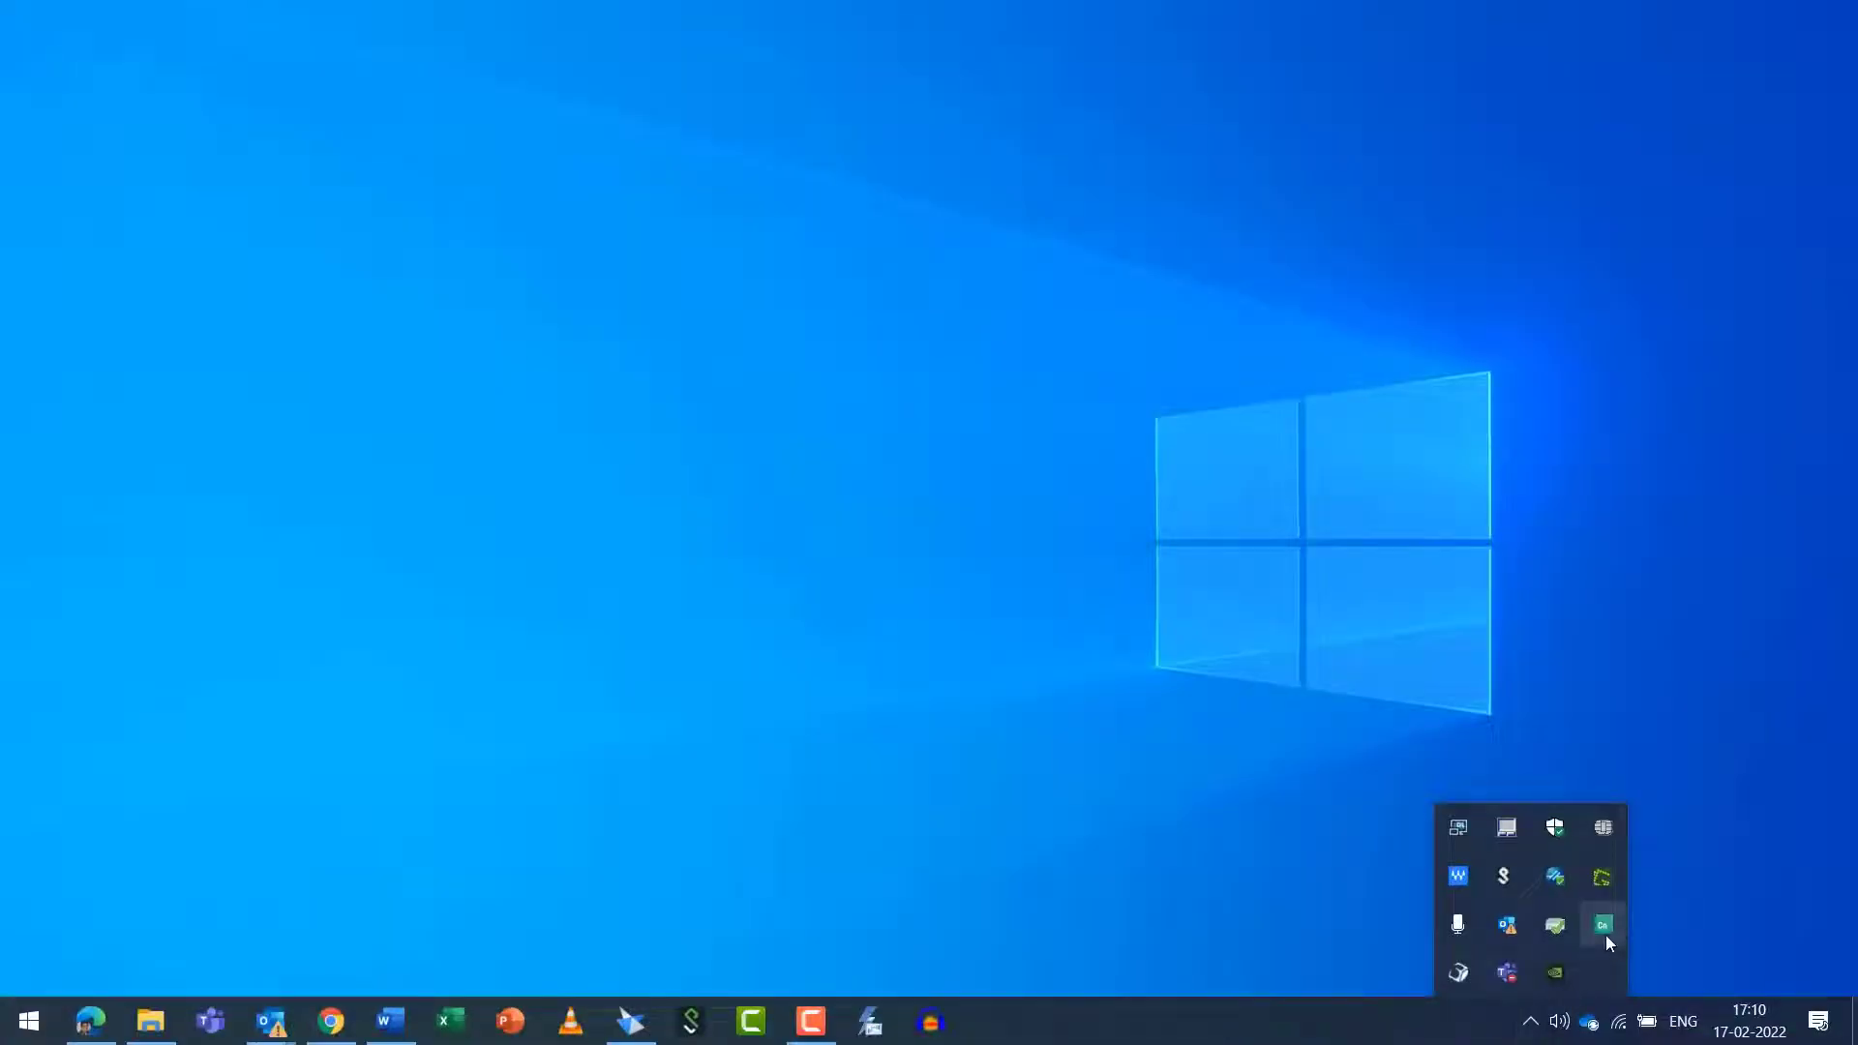
click(1603, 925)
click(1697, 307)
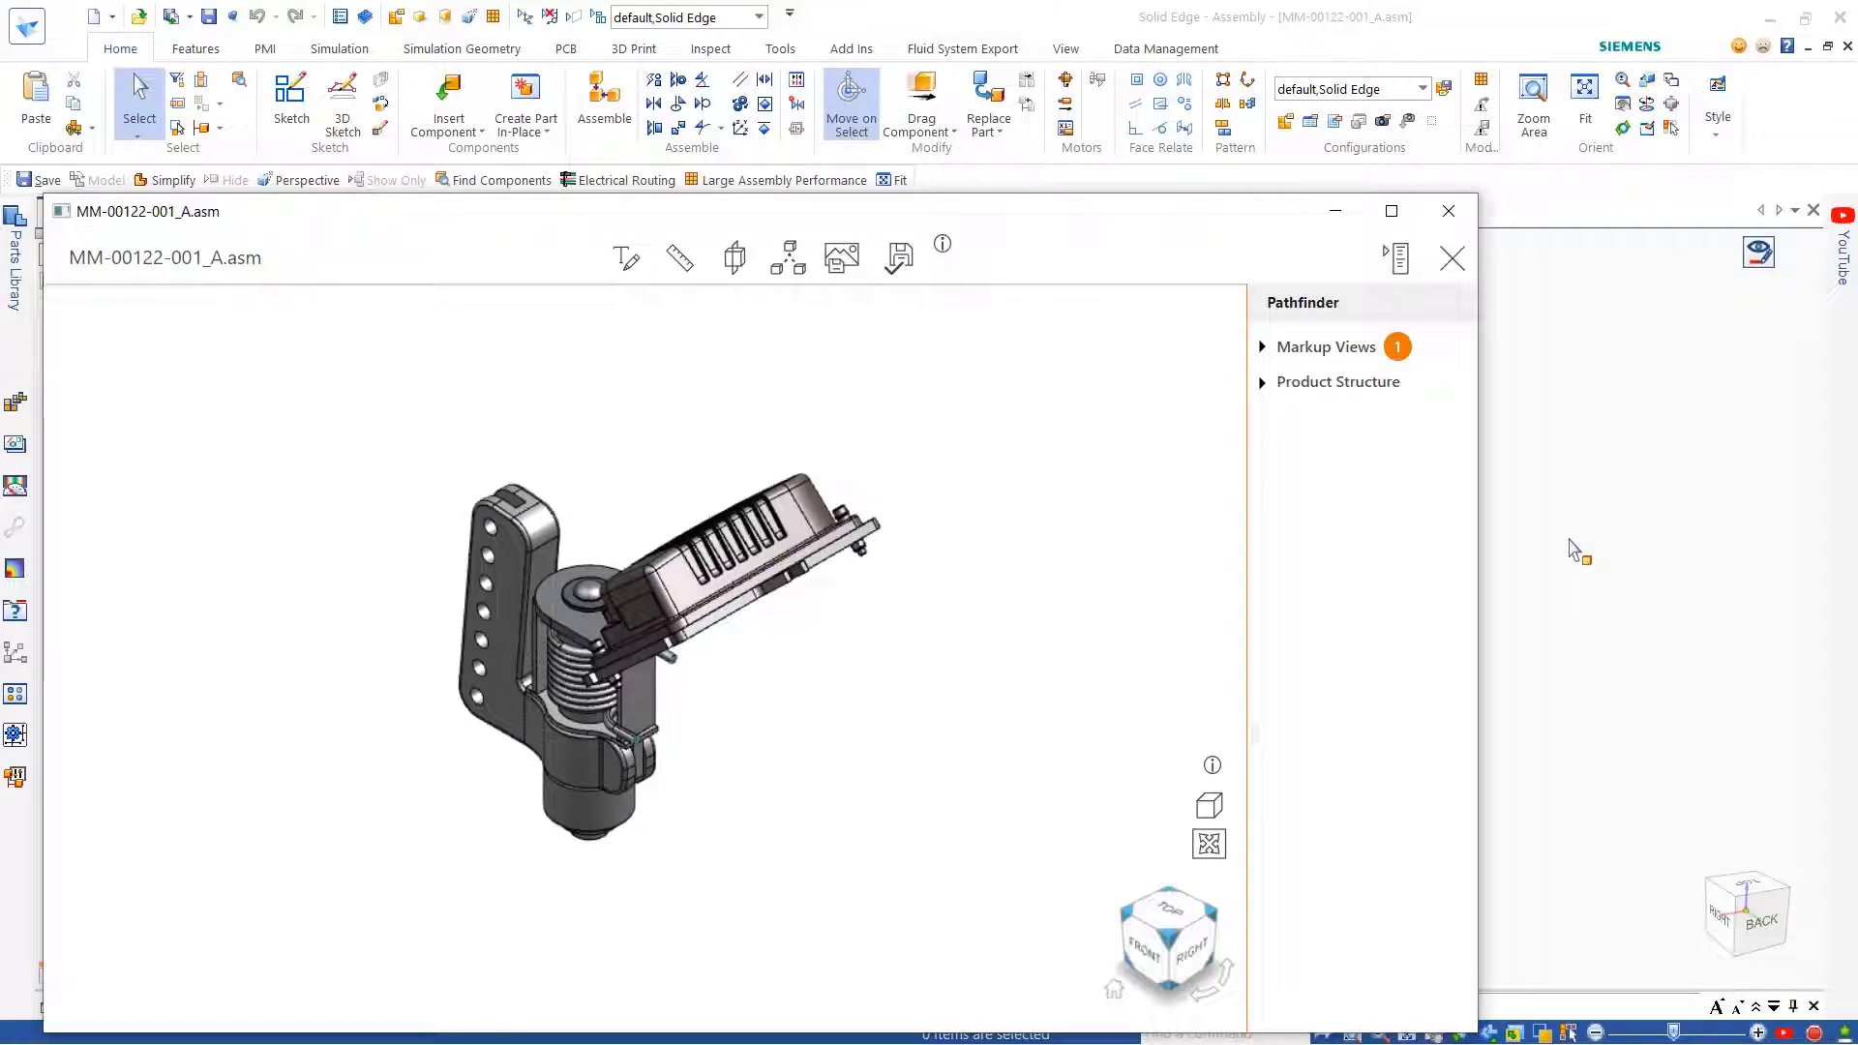
Mark up the clamp arm's round with a circle and the note "Size of the round has been increased to 5mm.", saved as Clamp Arm Design Changed
click(1391, 210)
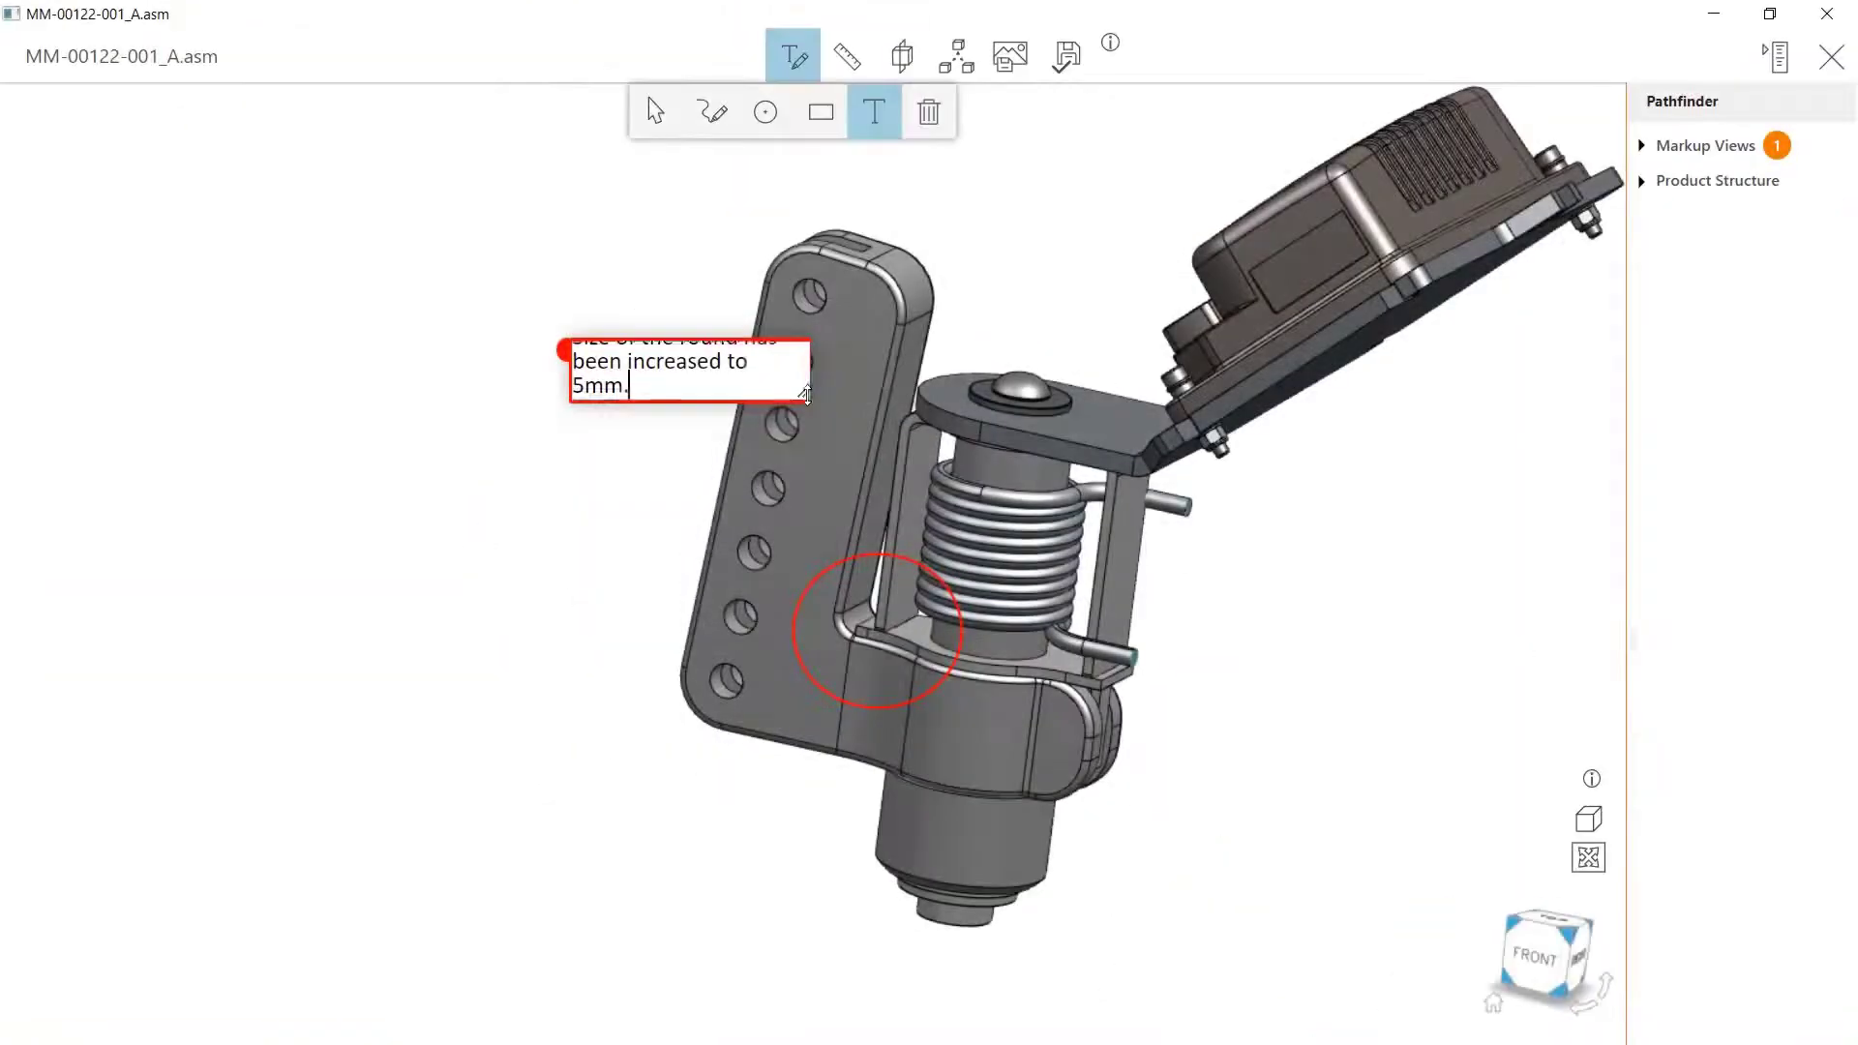
drag(806, 395, 810, 431)
click(1066, 55)
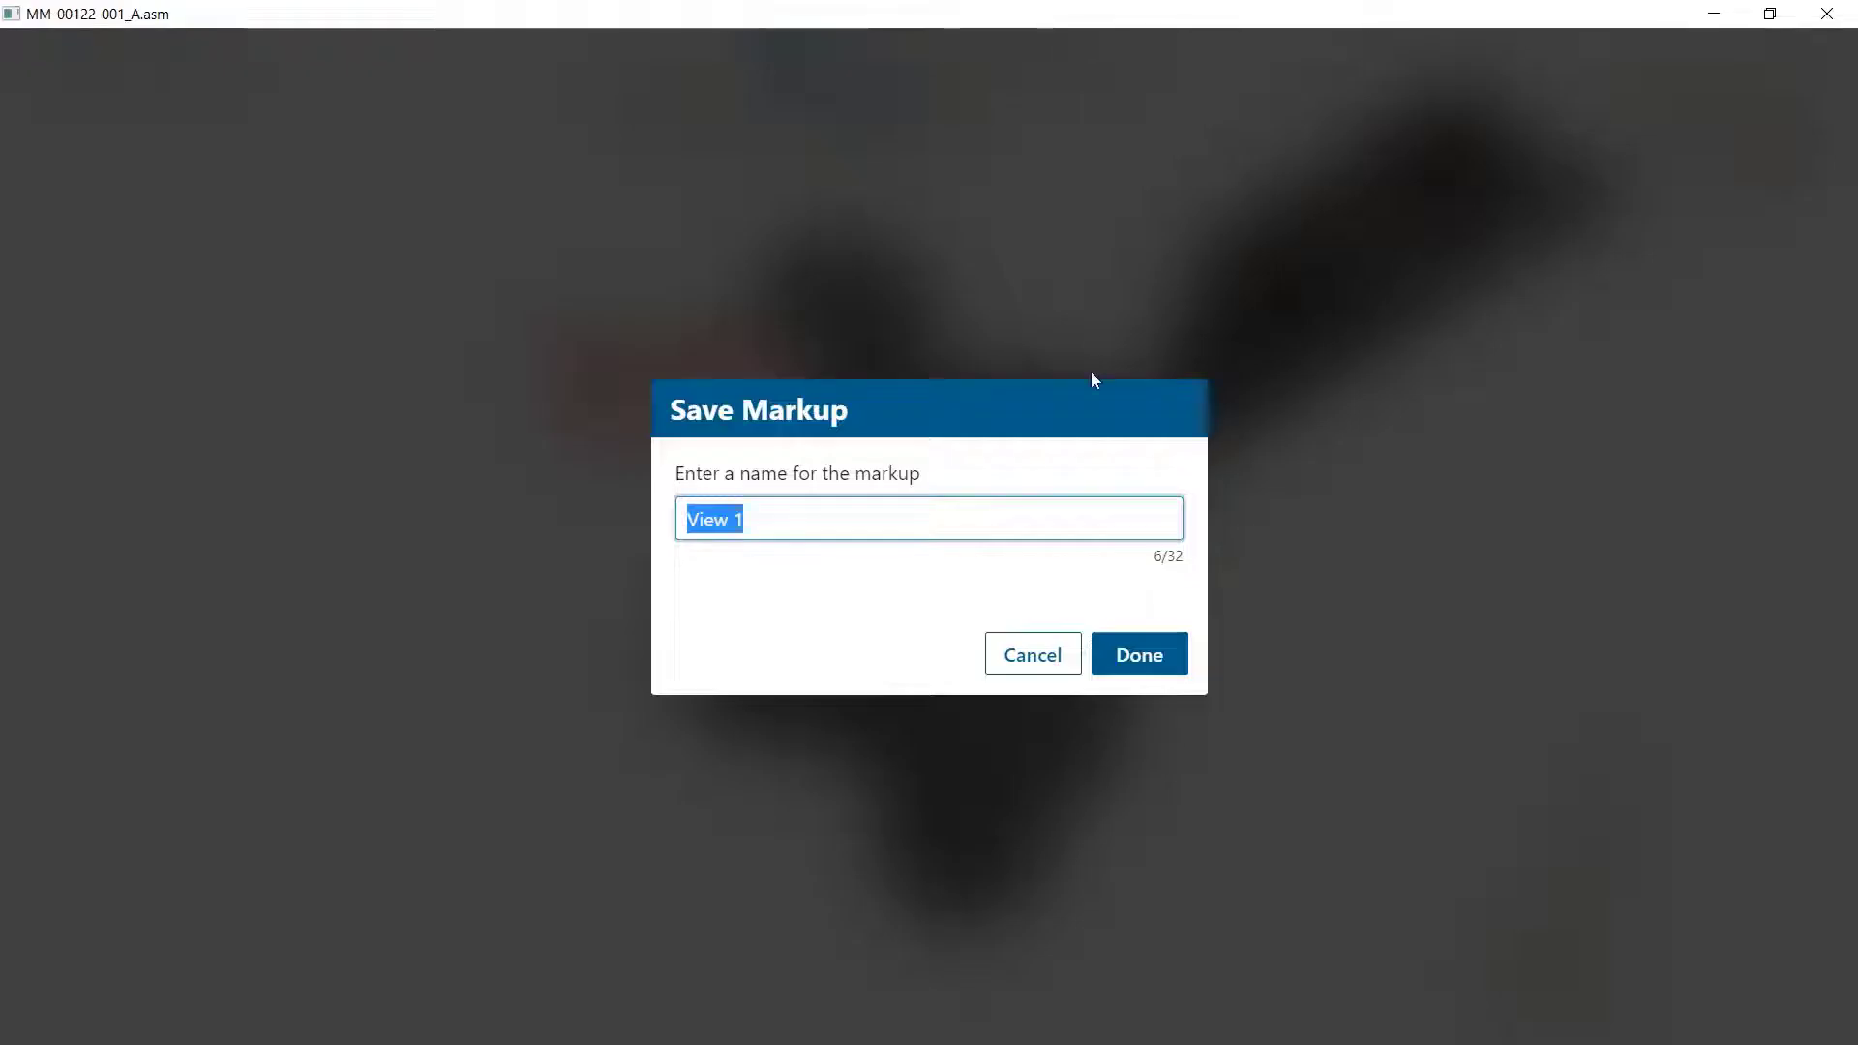
text(Clamp Arm Design Changed)
click(1139, 655)
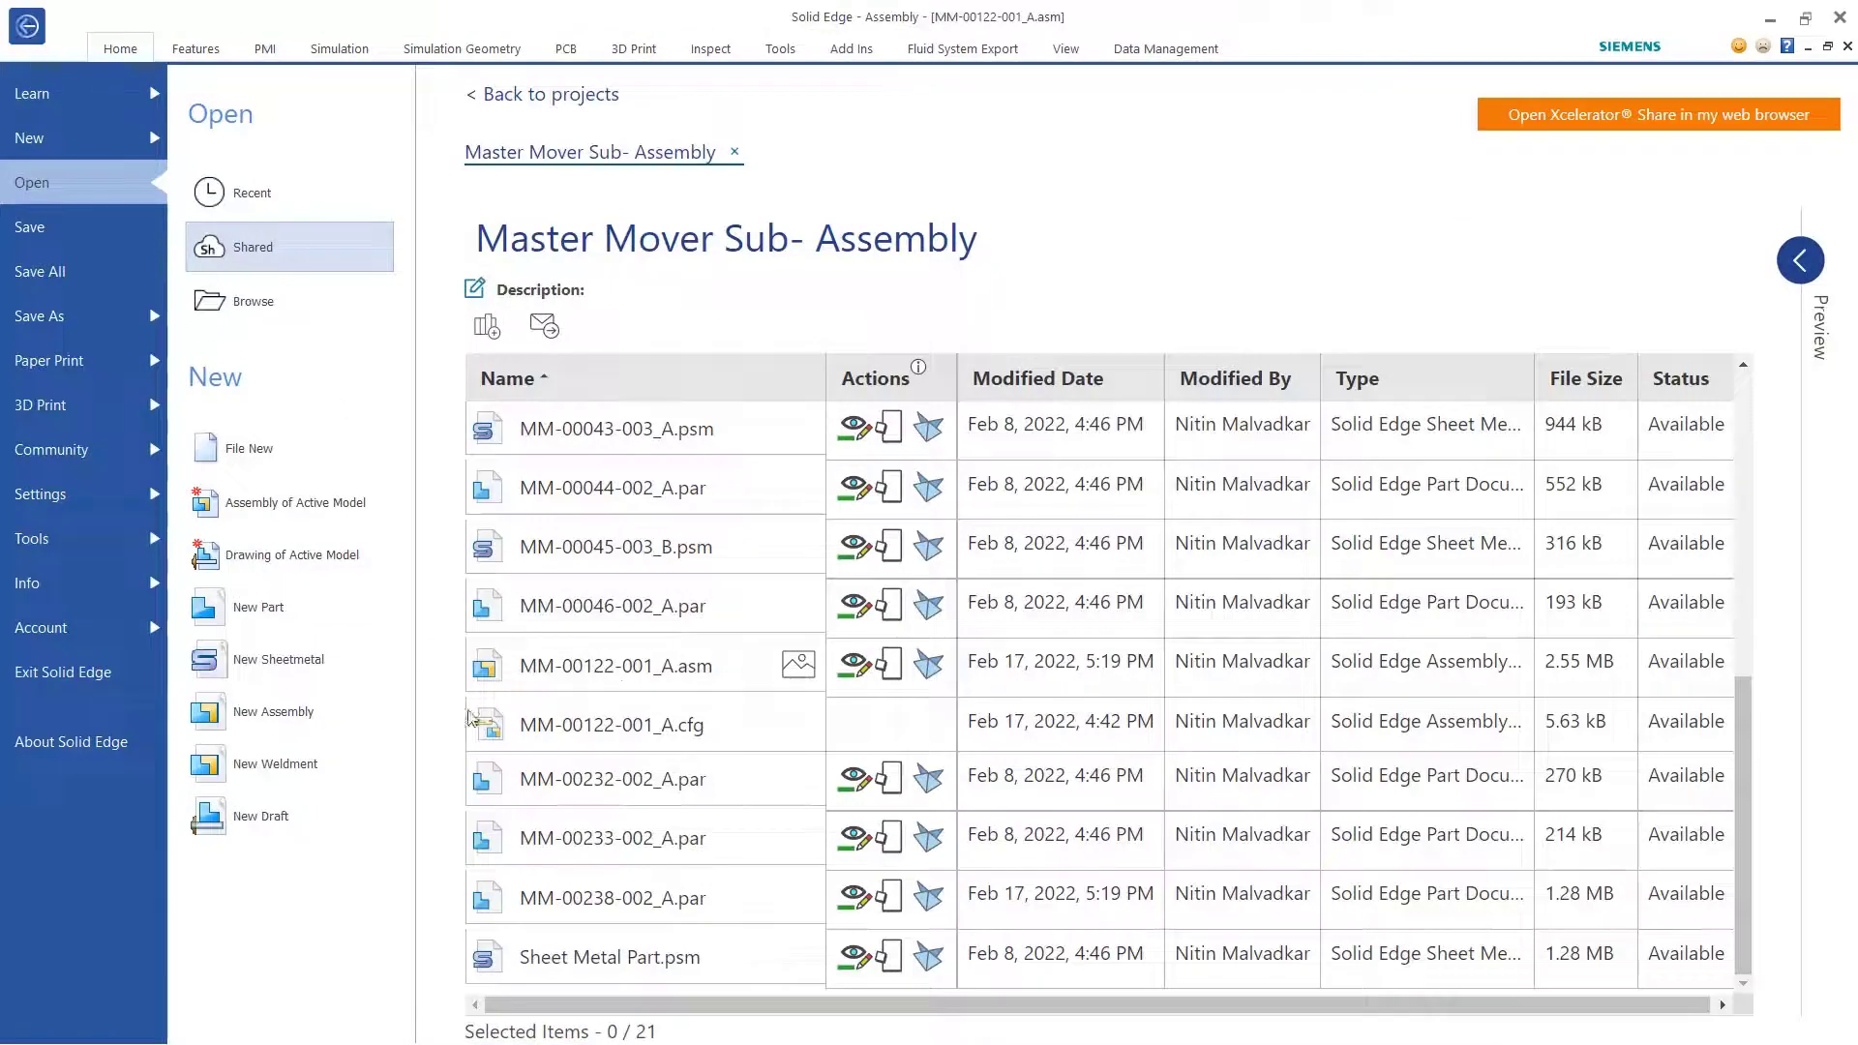
Start a message referencing the shared file MM-00122-001_A.asm and add the manager as recipient
click(704, 666)
click(544, 325)
text(manager)
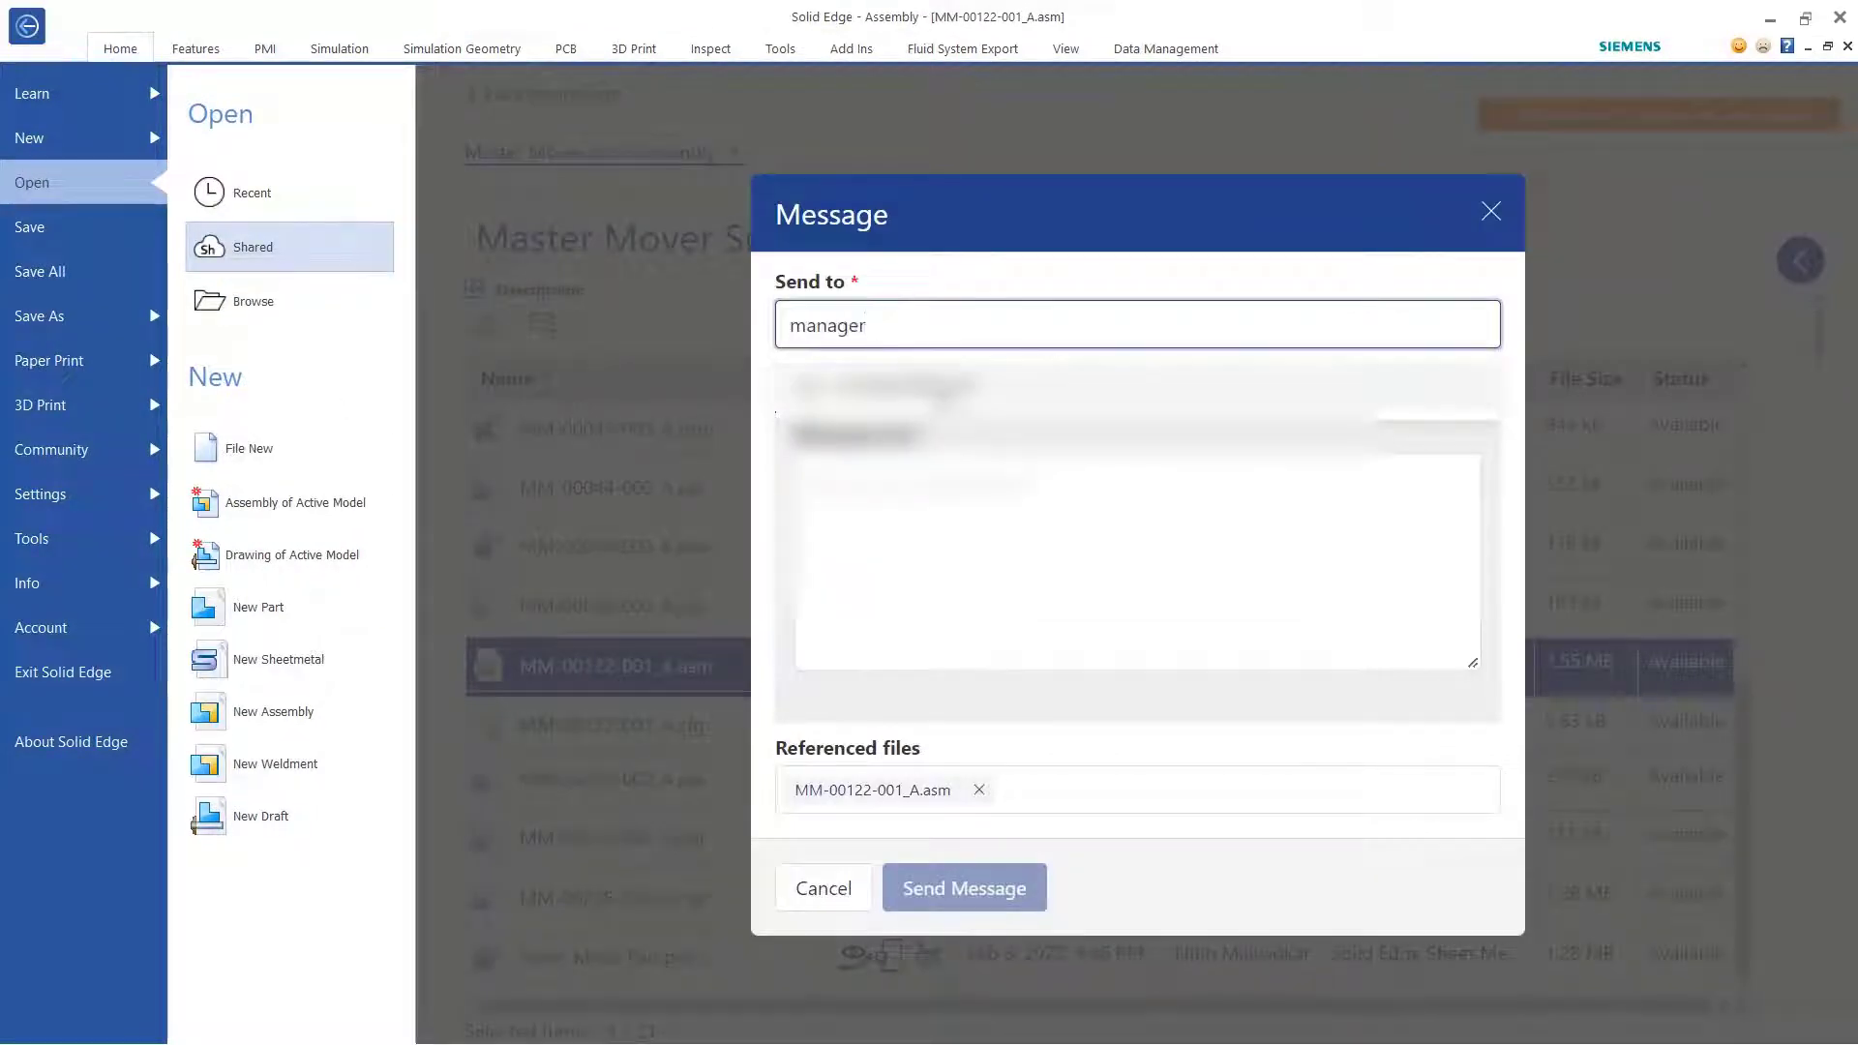
click(944, 396)
click(1032, 514)
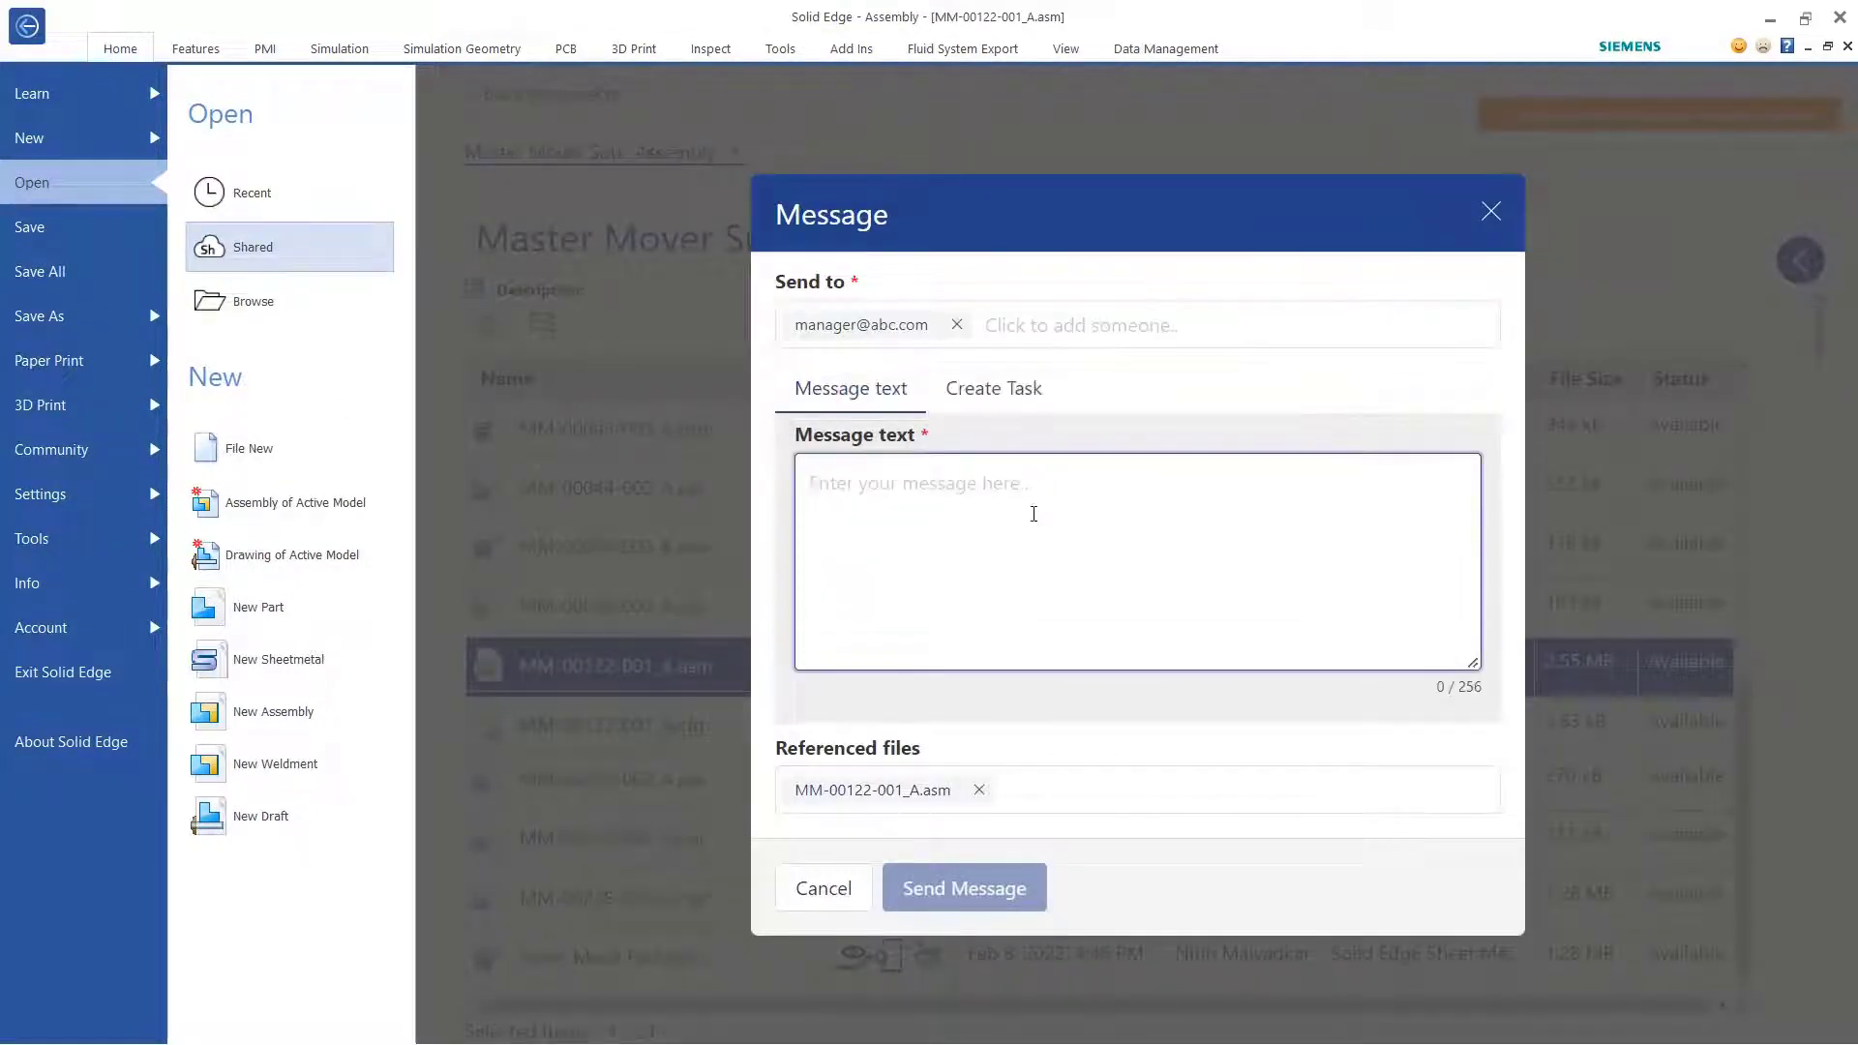
Write that the round was increased to 5mm, simulation shows a safe part with Factor of safety 4, and results are attached, and send the message
click(1109, 537)
text(The size of the round has been increased to 5mm, and after running the simulation, the part is found to be safe with a Factor of safety of 4. The simulation results have been attached along for your reference.)
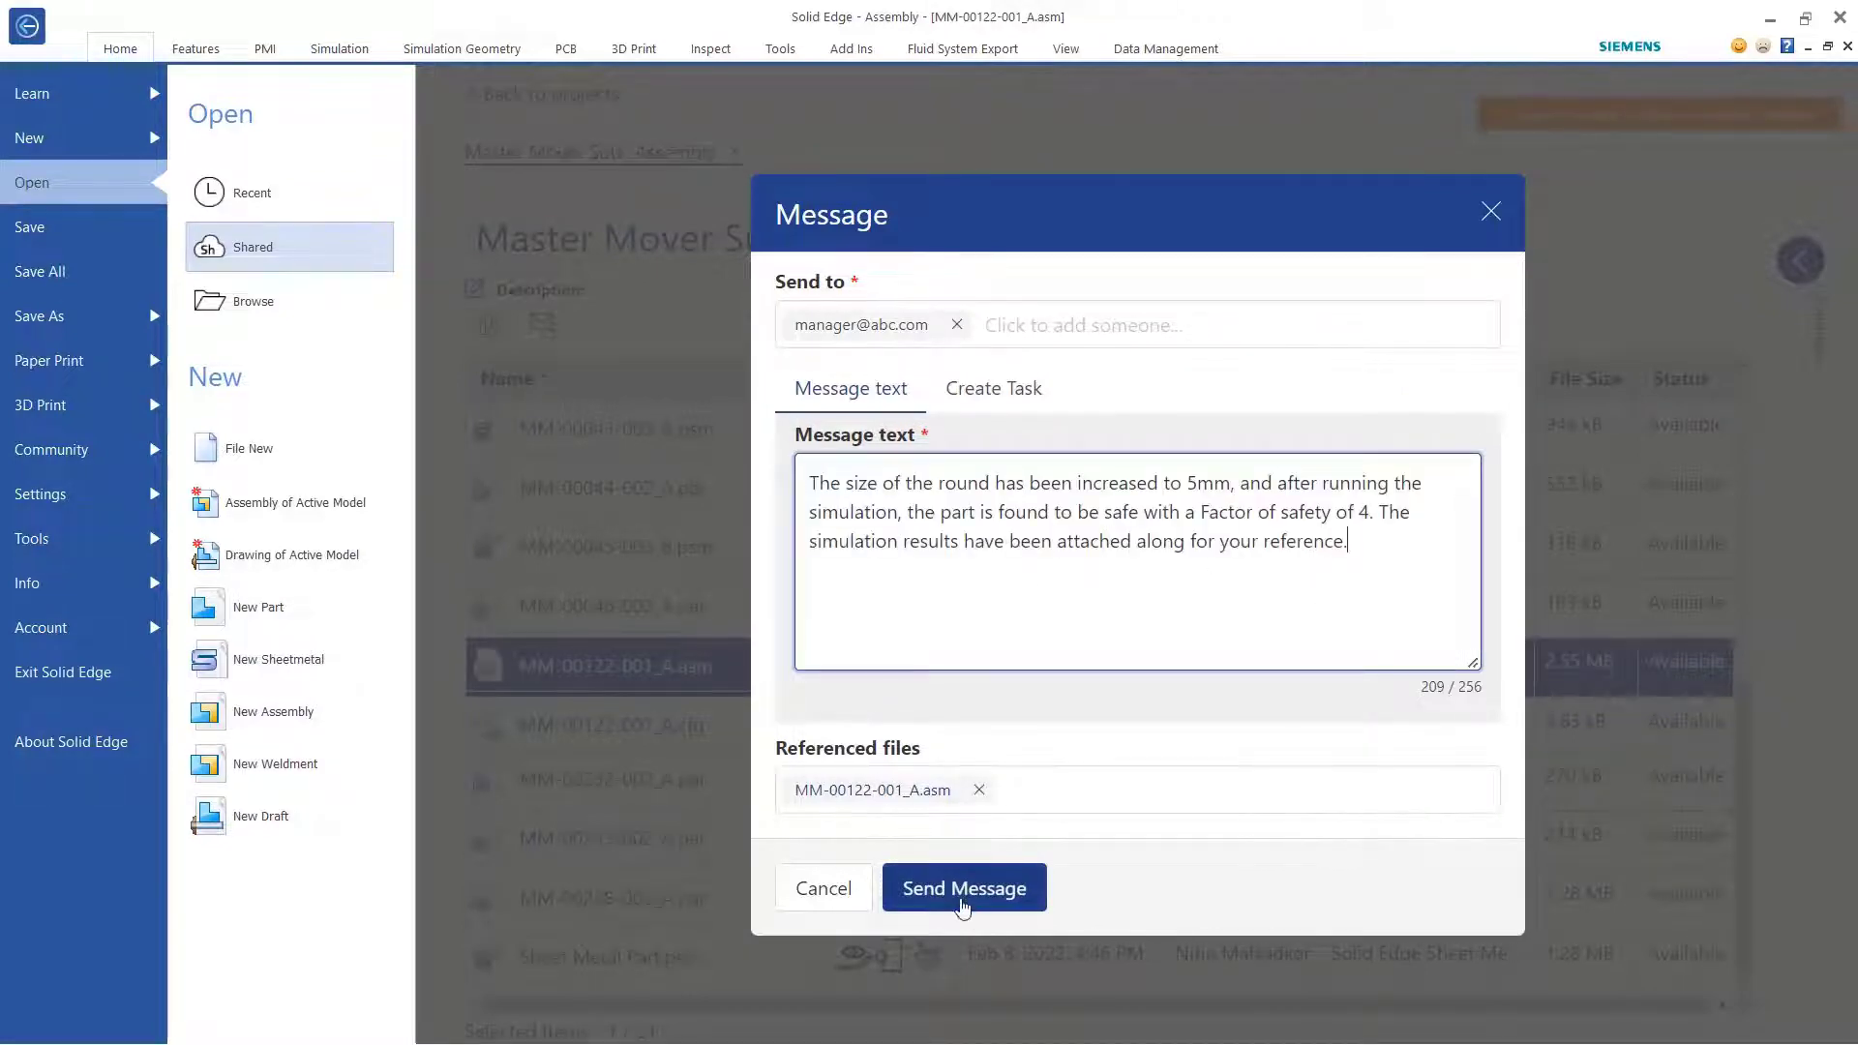
click(963, 891)
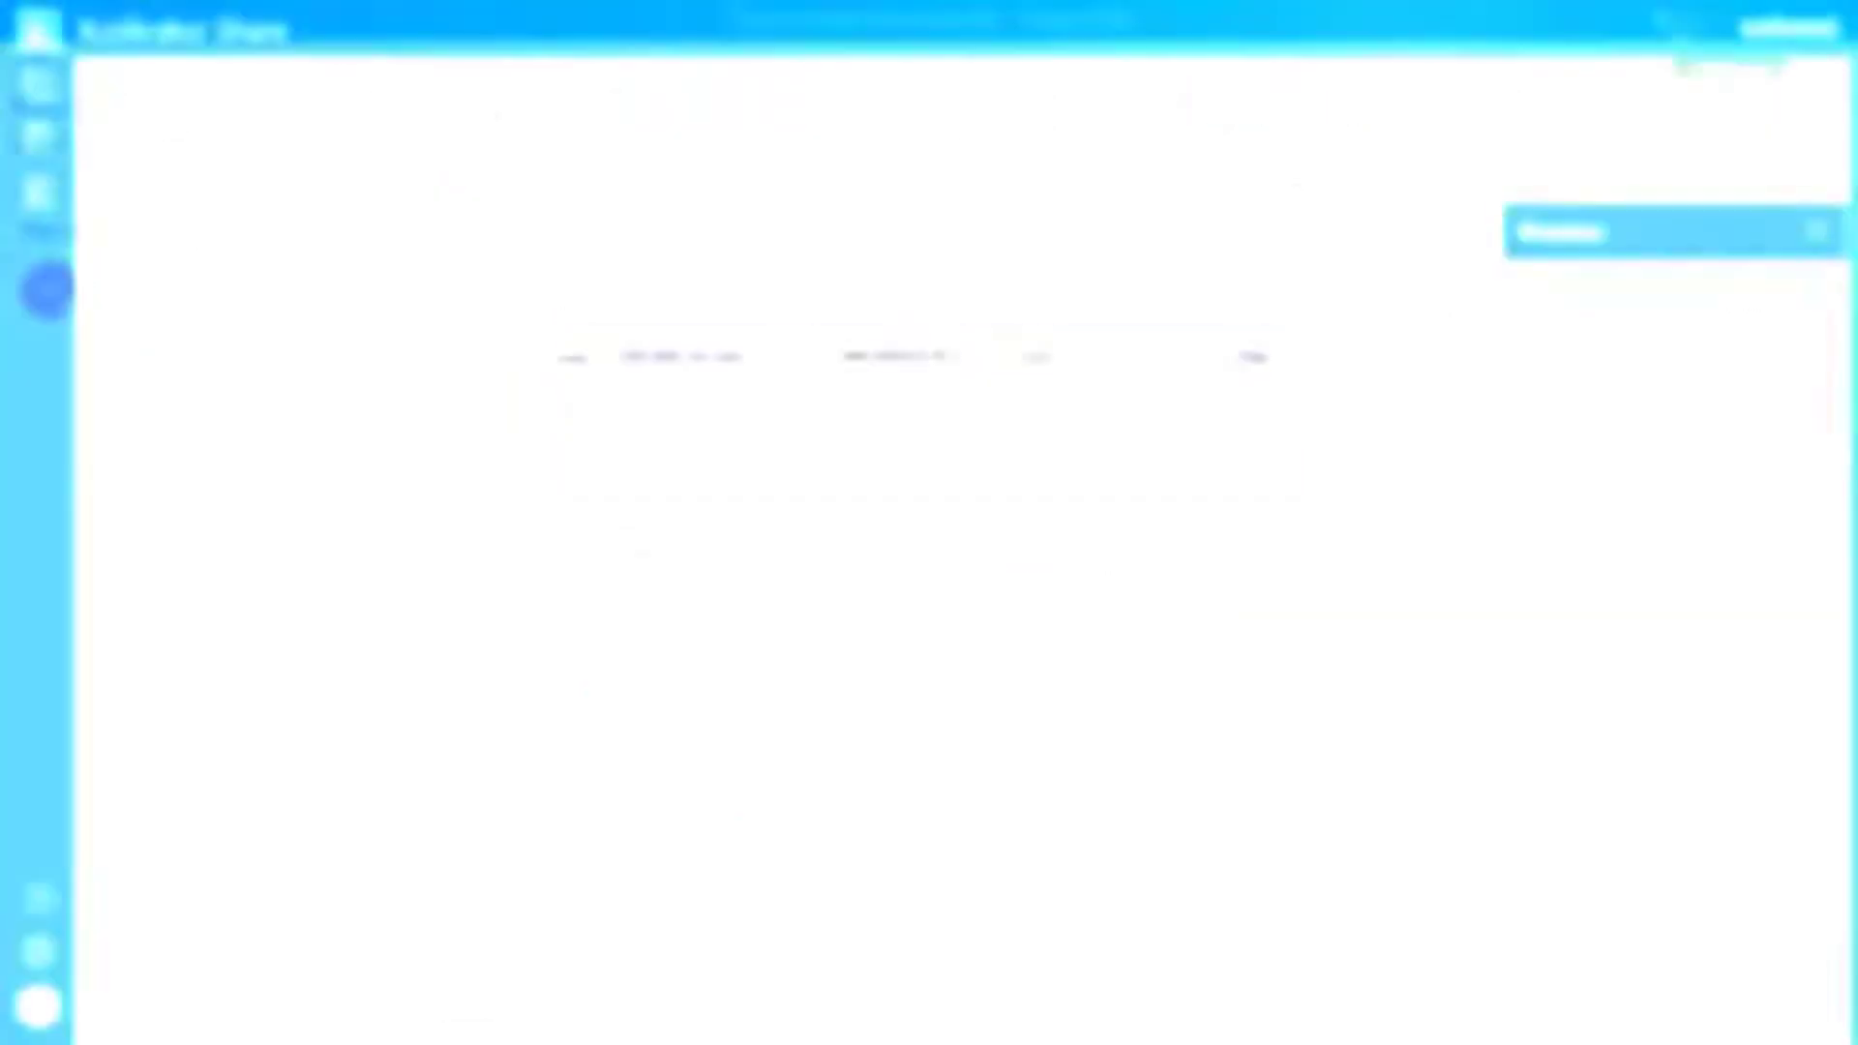
In Xcelerator Share, review the Clamp Arm Design Changed markup view of MM-00122-001_A.asm and close the viewer
scroll(794, 697, down, 1)
scroll(791, 697, down, 5)
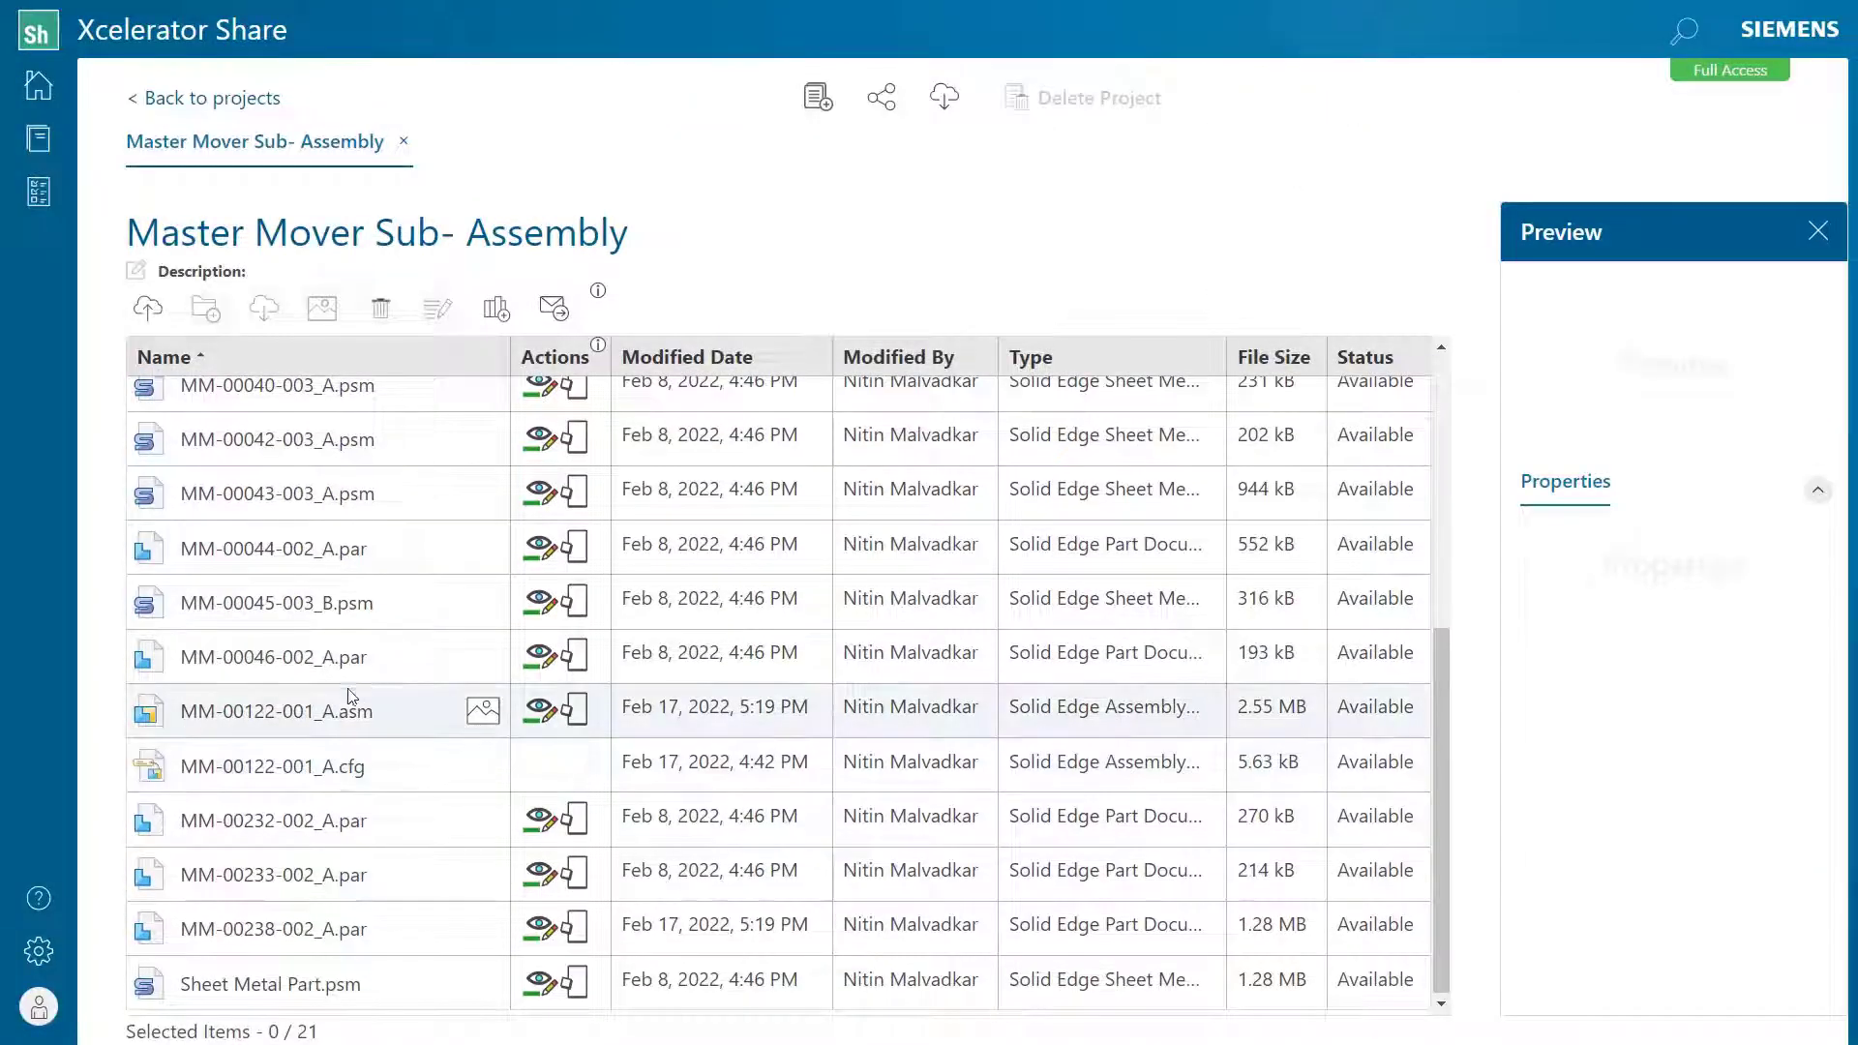
click(548, 724)
click(546, 717)
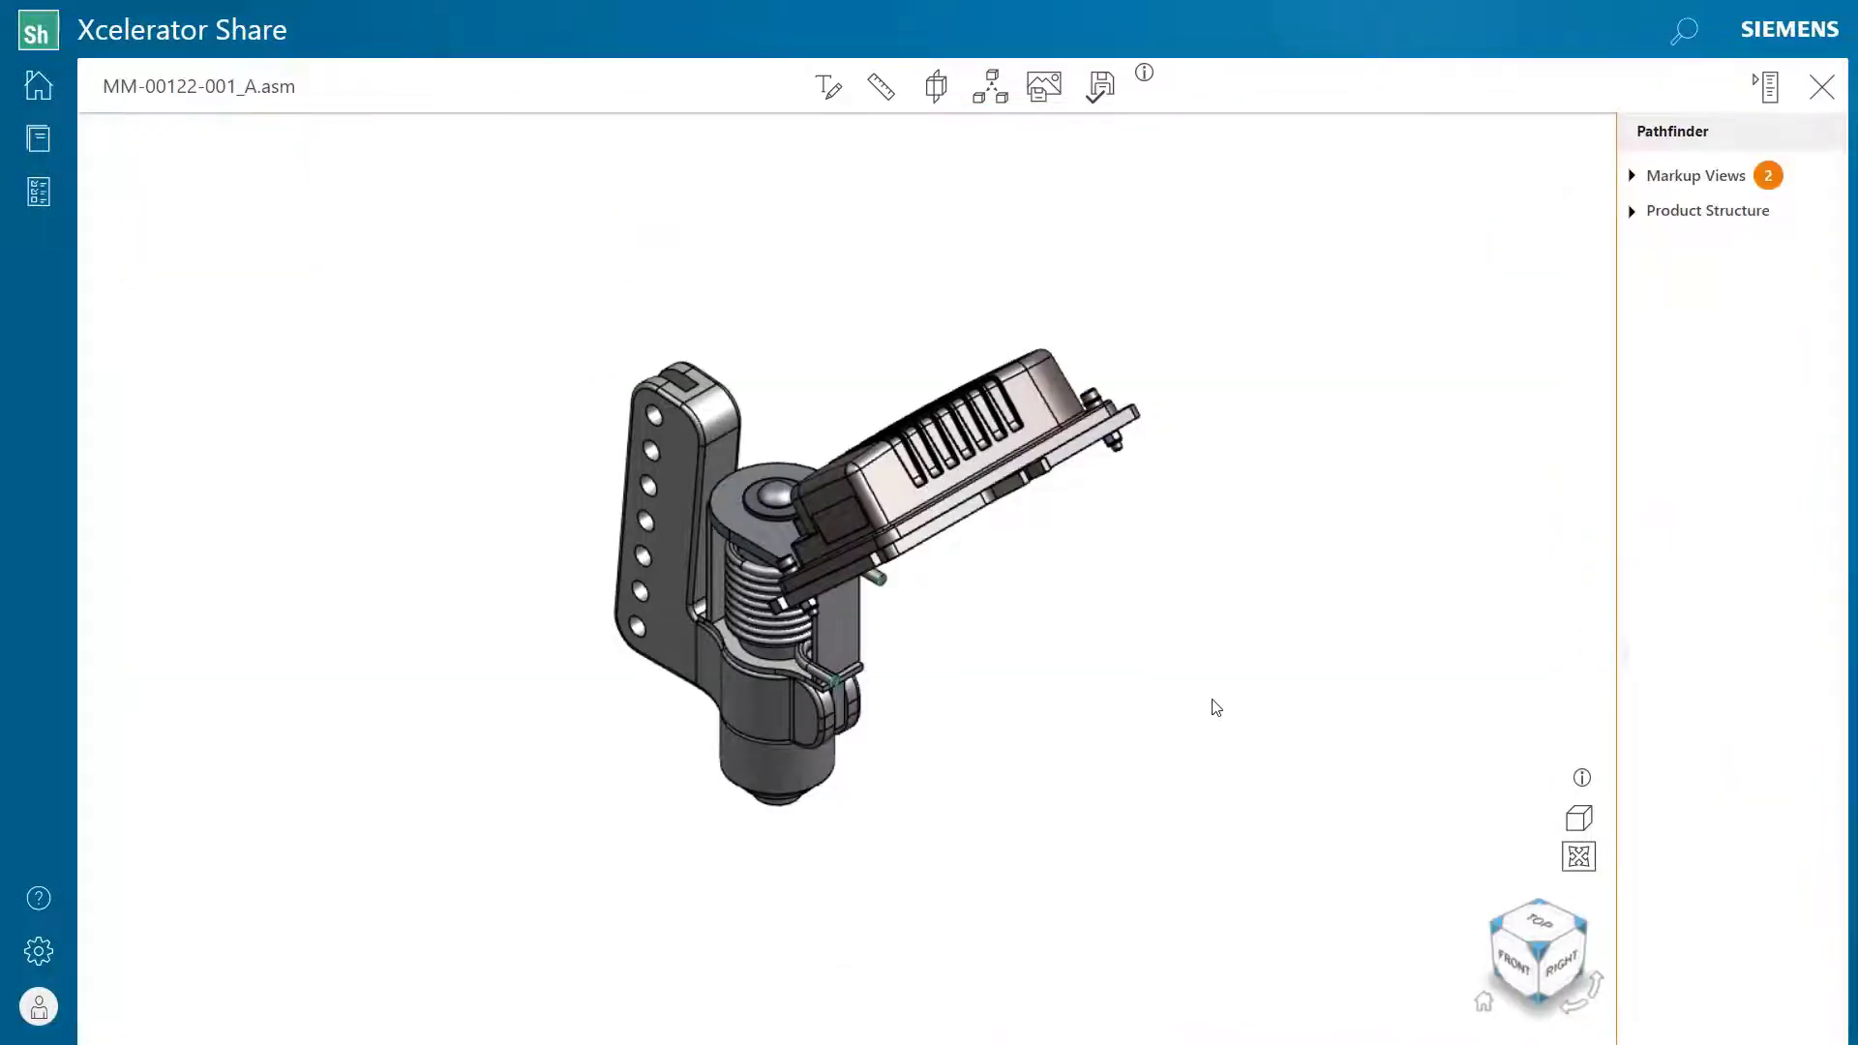
click(1642, 175)
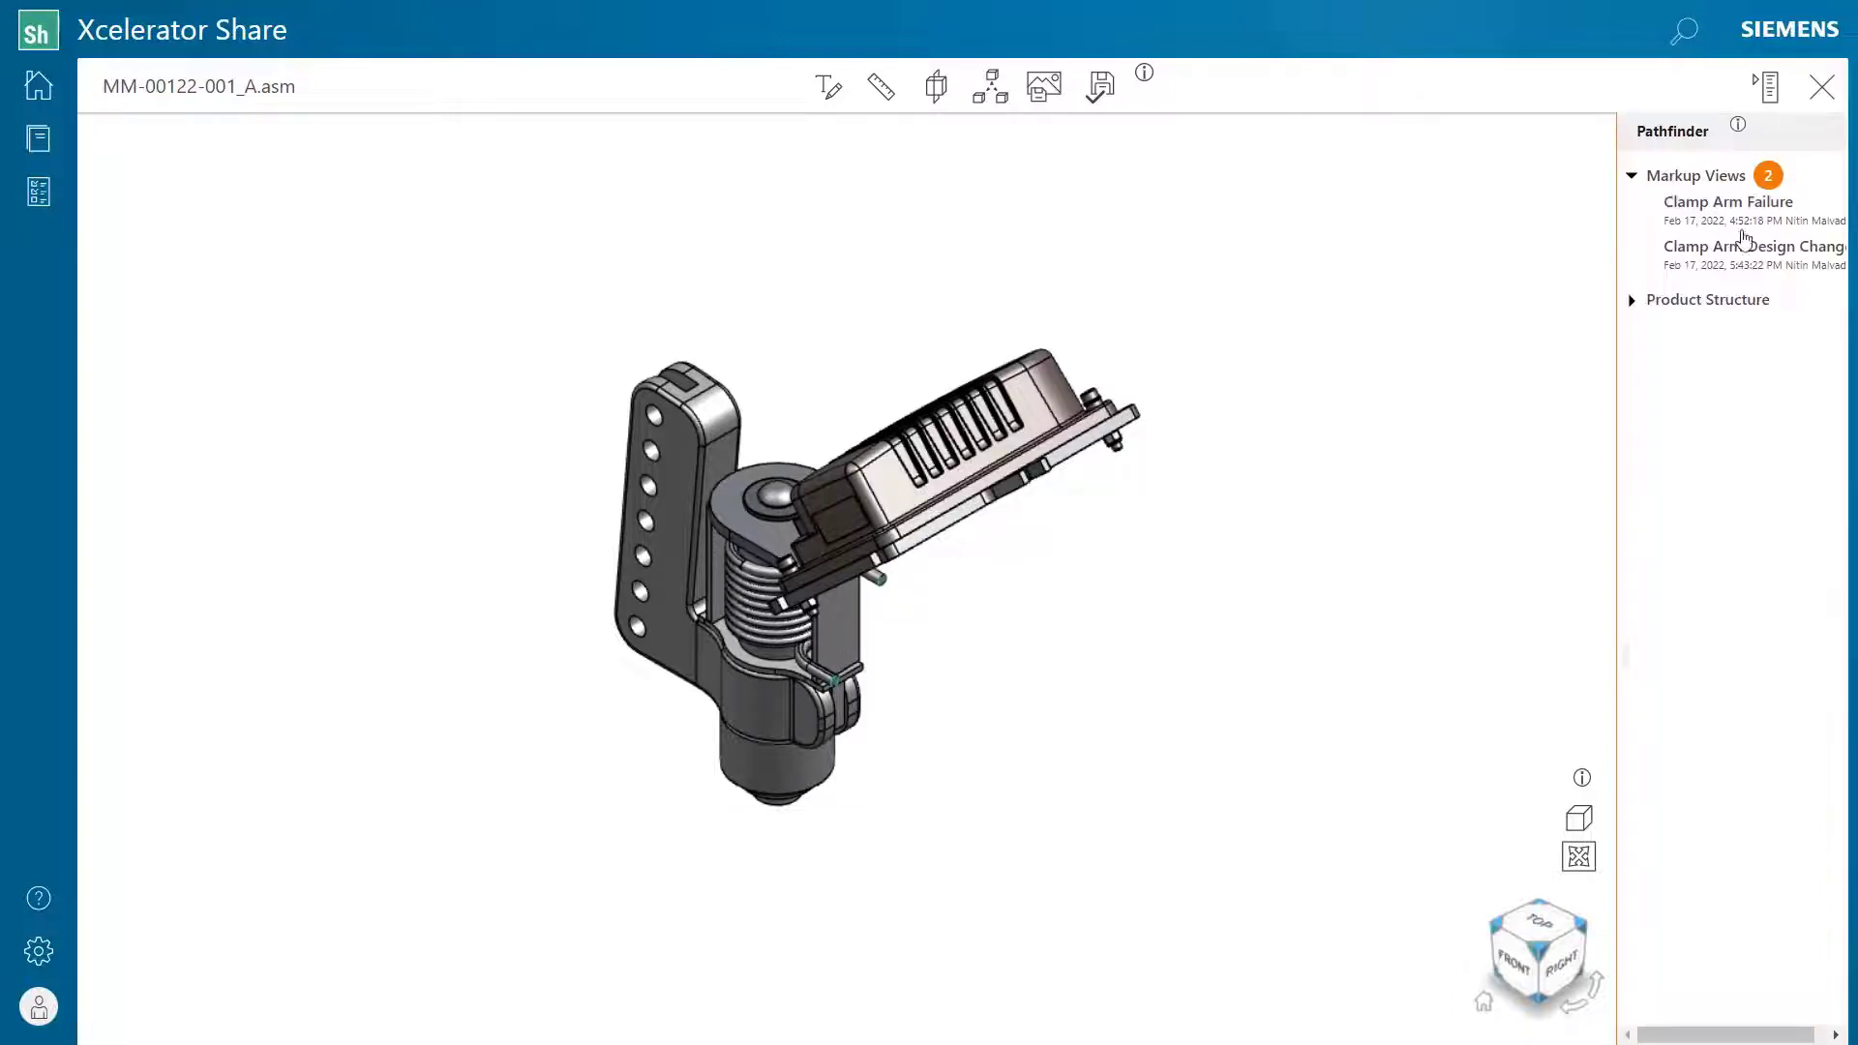
click(1785, 258)
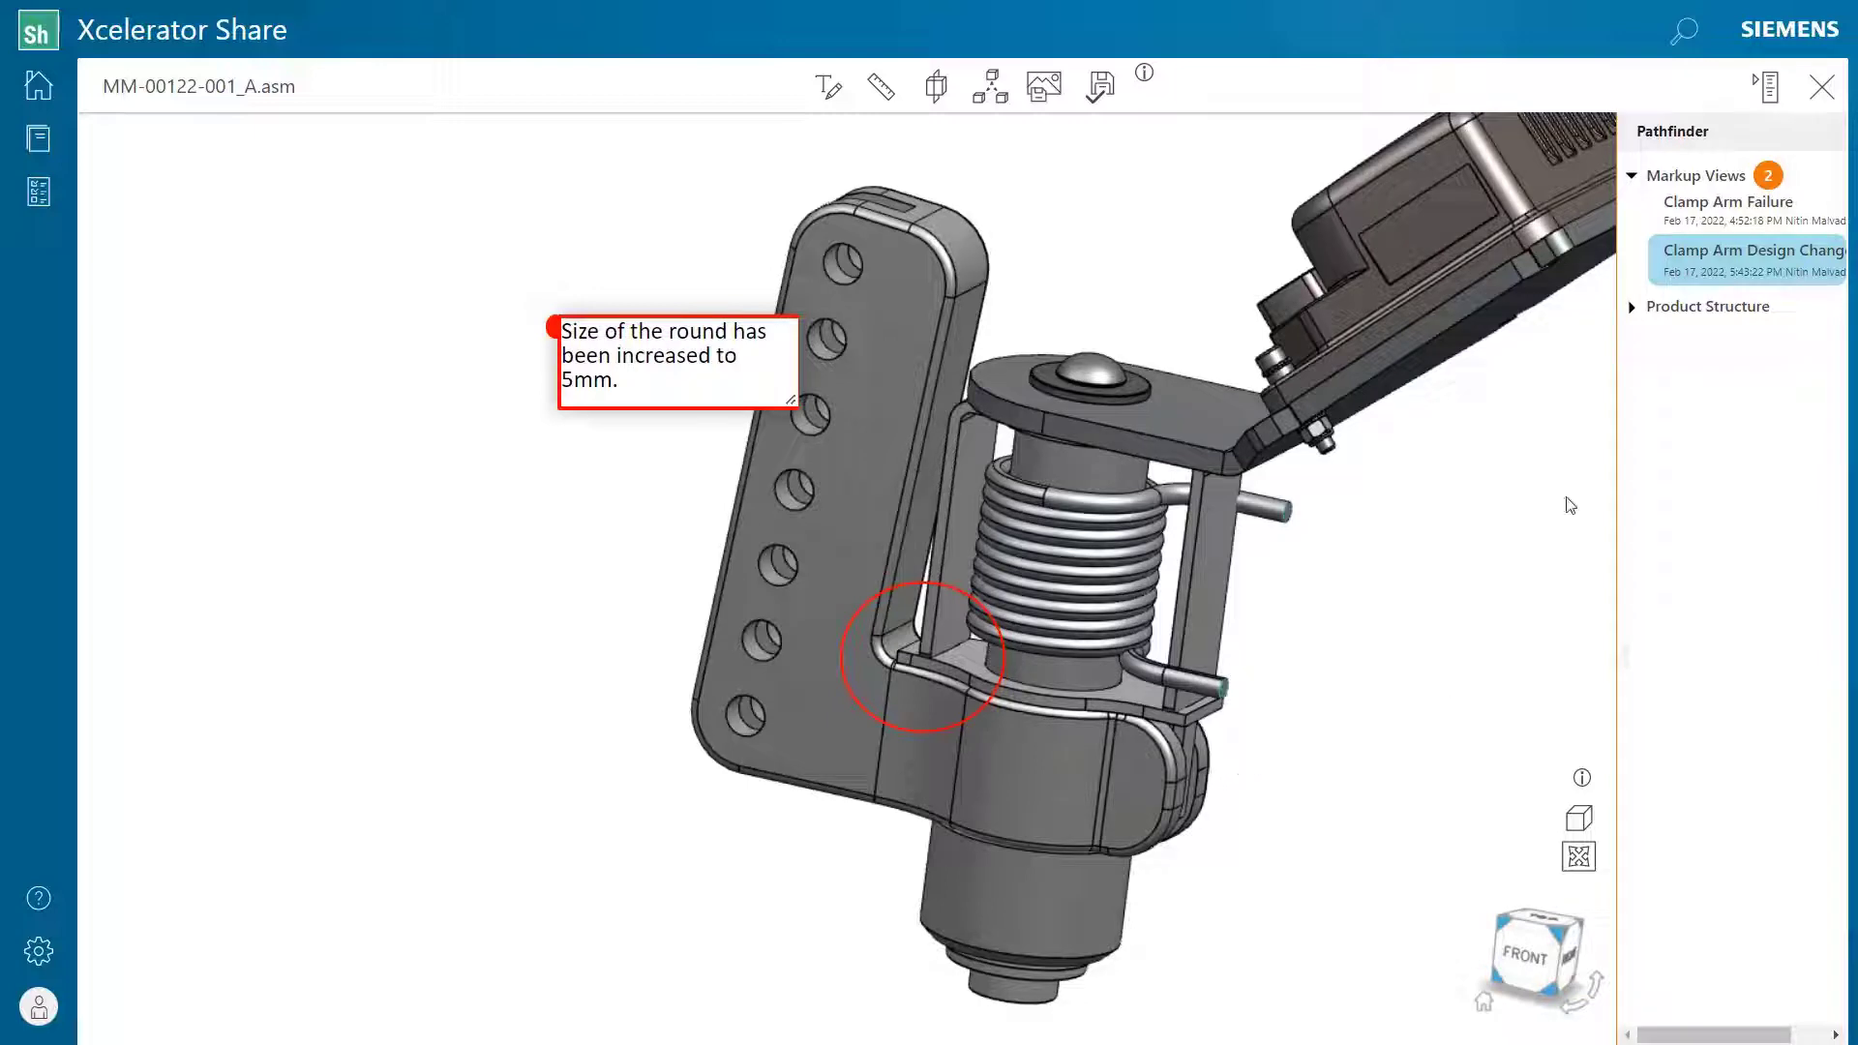
click(1824, 90)
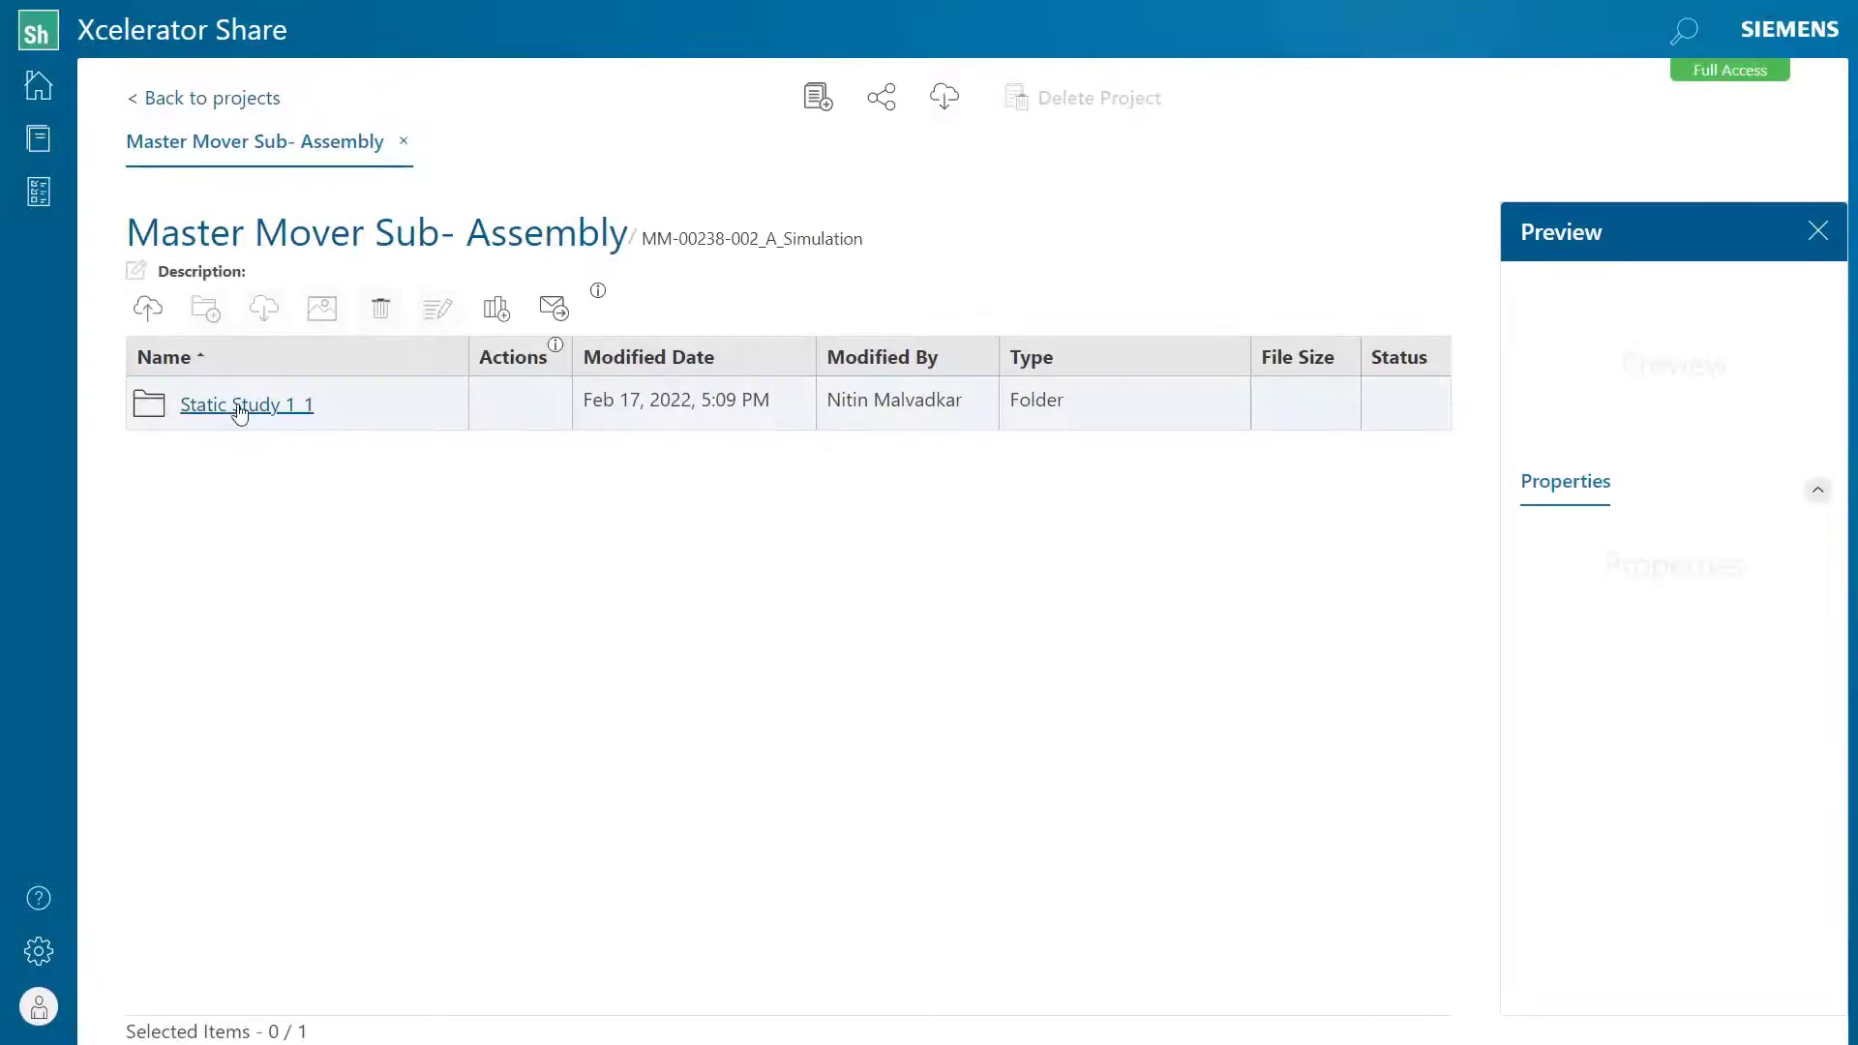
View the report MM-00238-002_A_Static Study 1_1.docx from the Static Study 1_1 folder and examine it from the title page through the conclusion
click(232, 408)
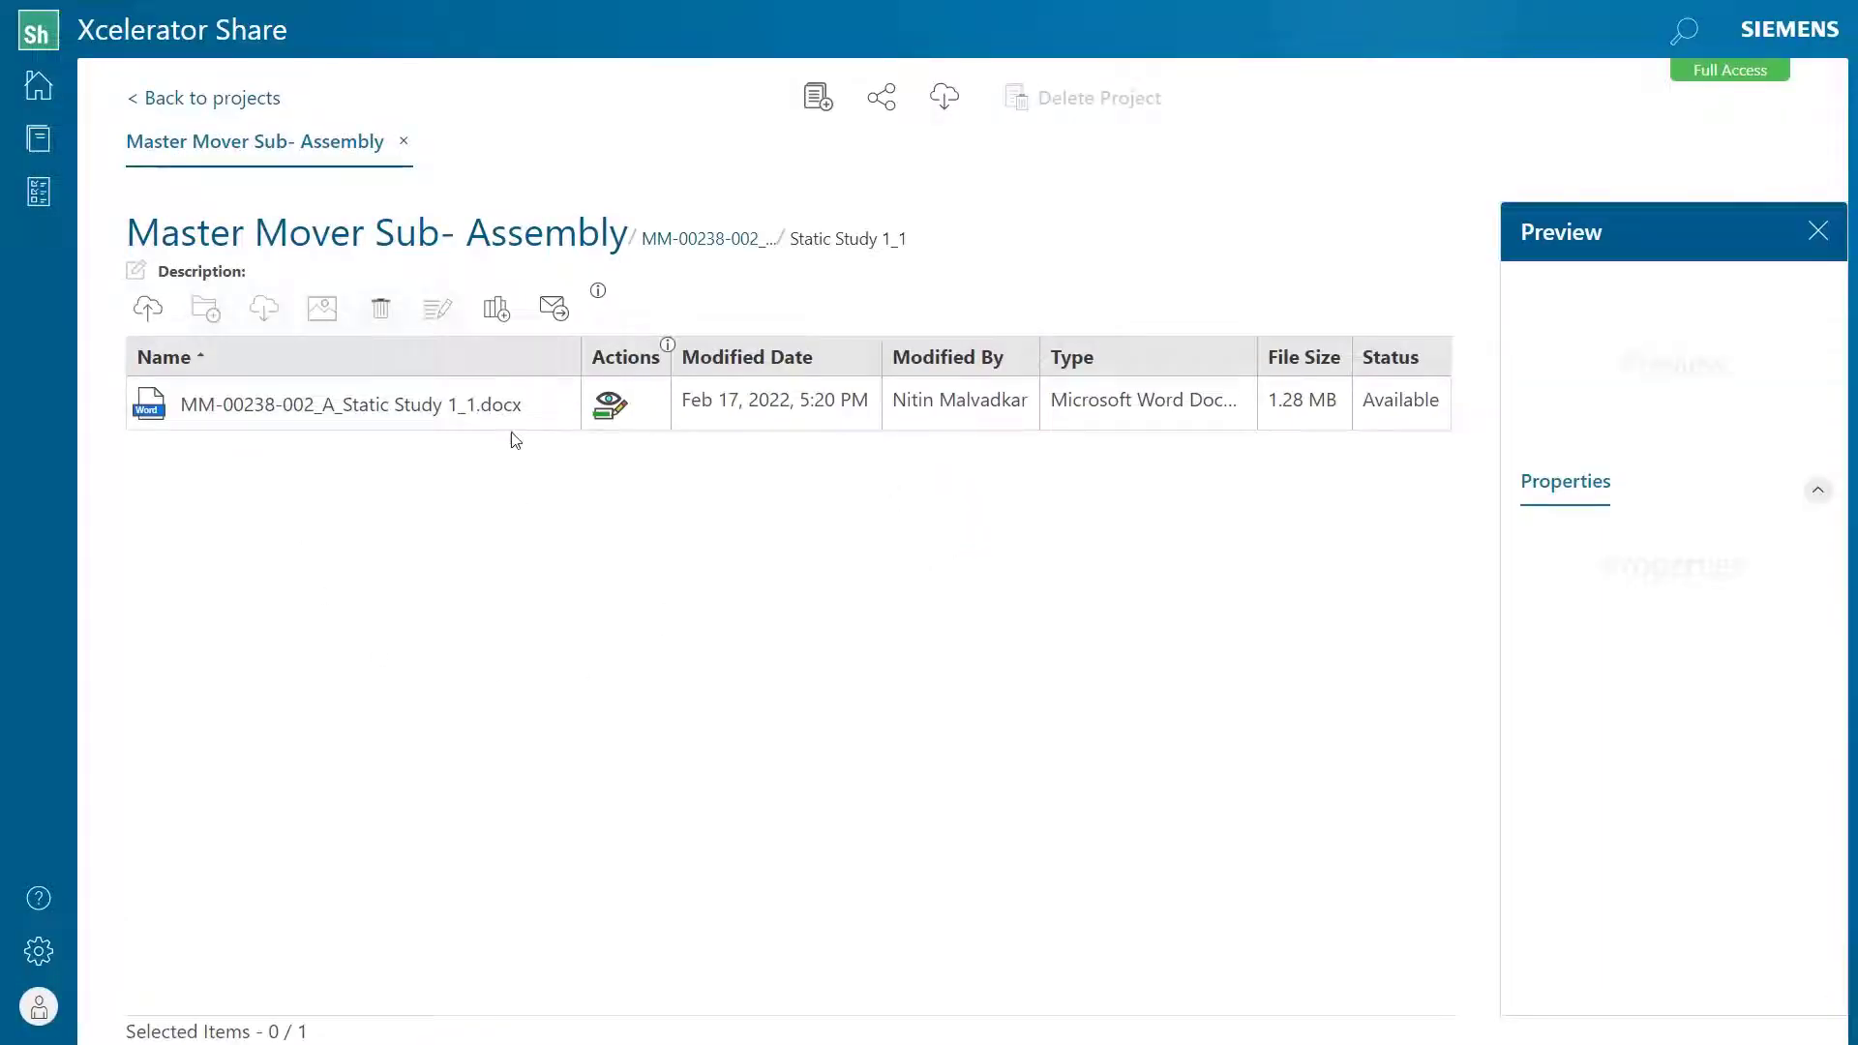
click(607, 408)
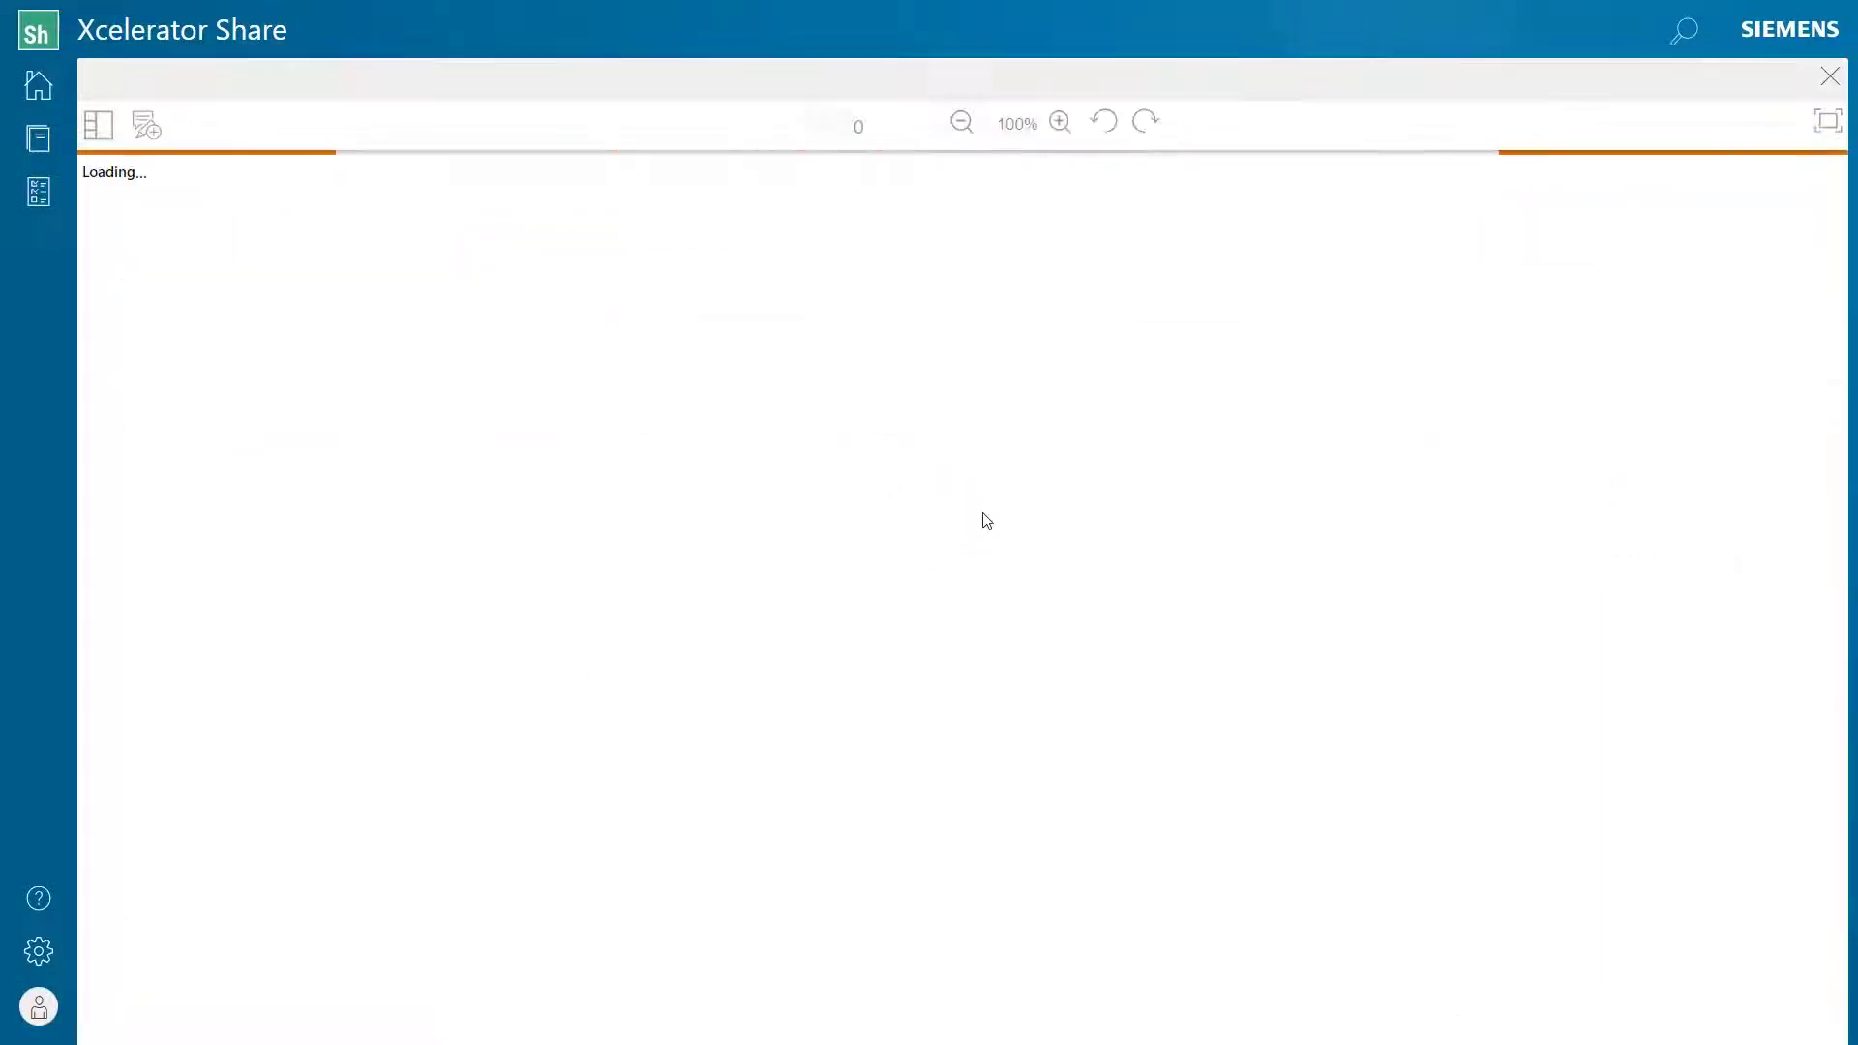
scroll(971, 505, down, 8)
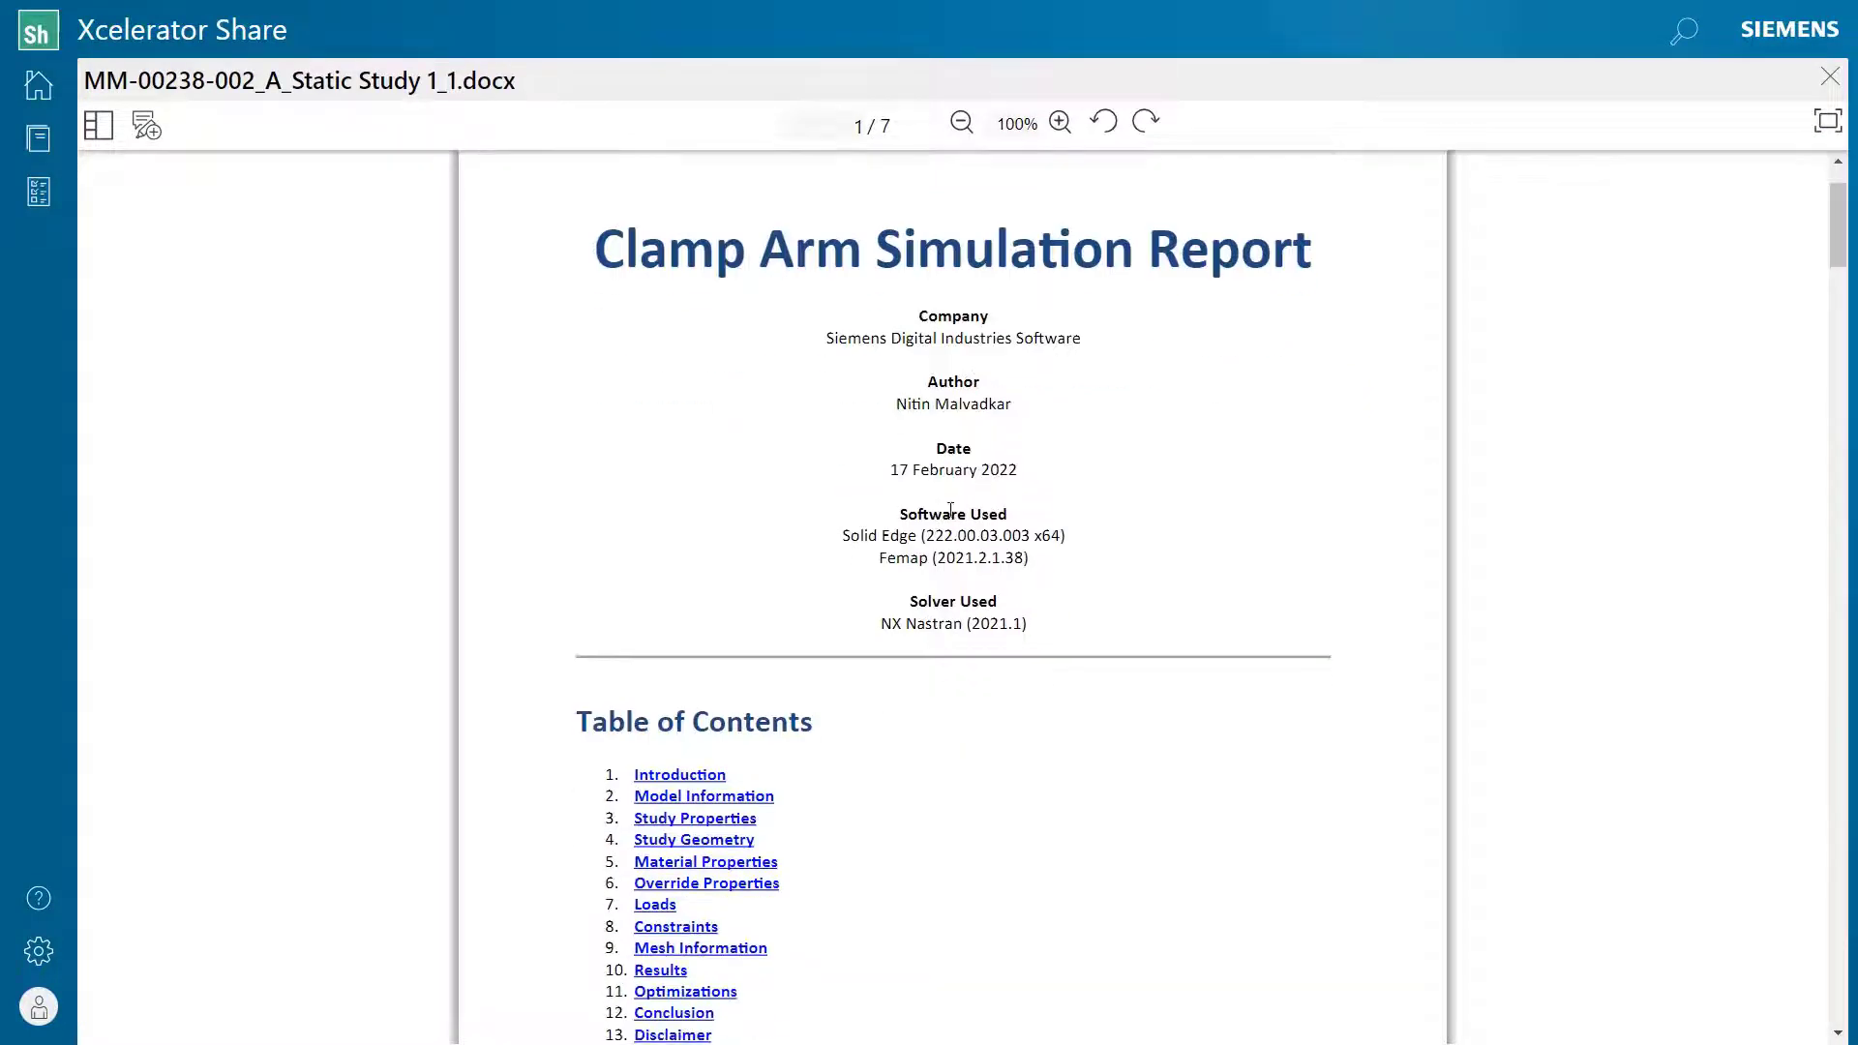
scroll(926, 554, down, 16)
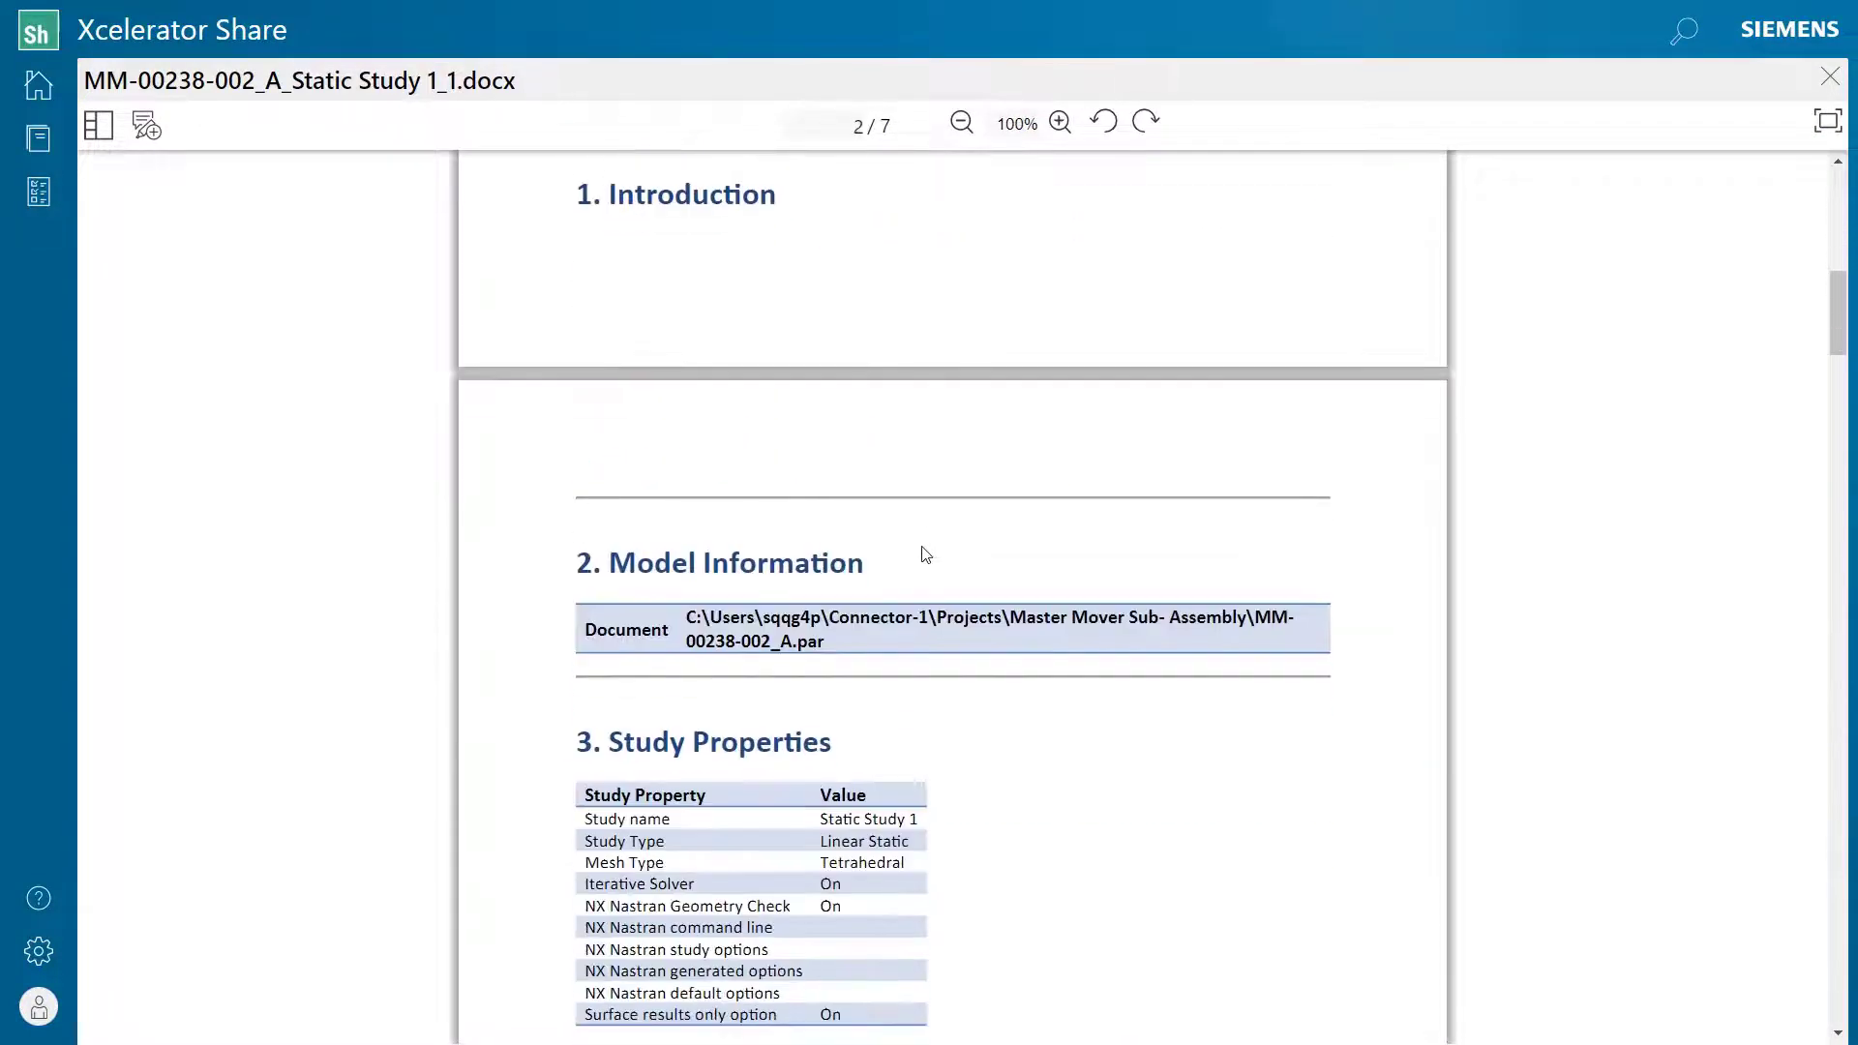
scroll(924, 581, down, 18)
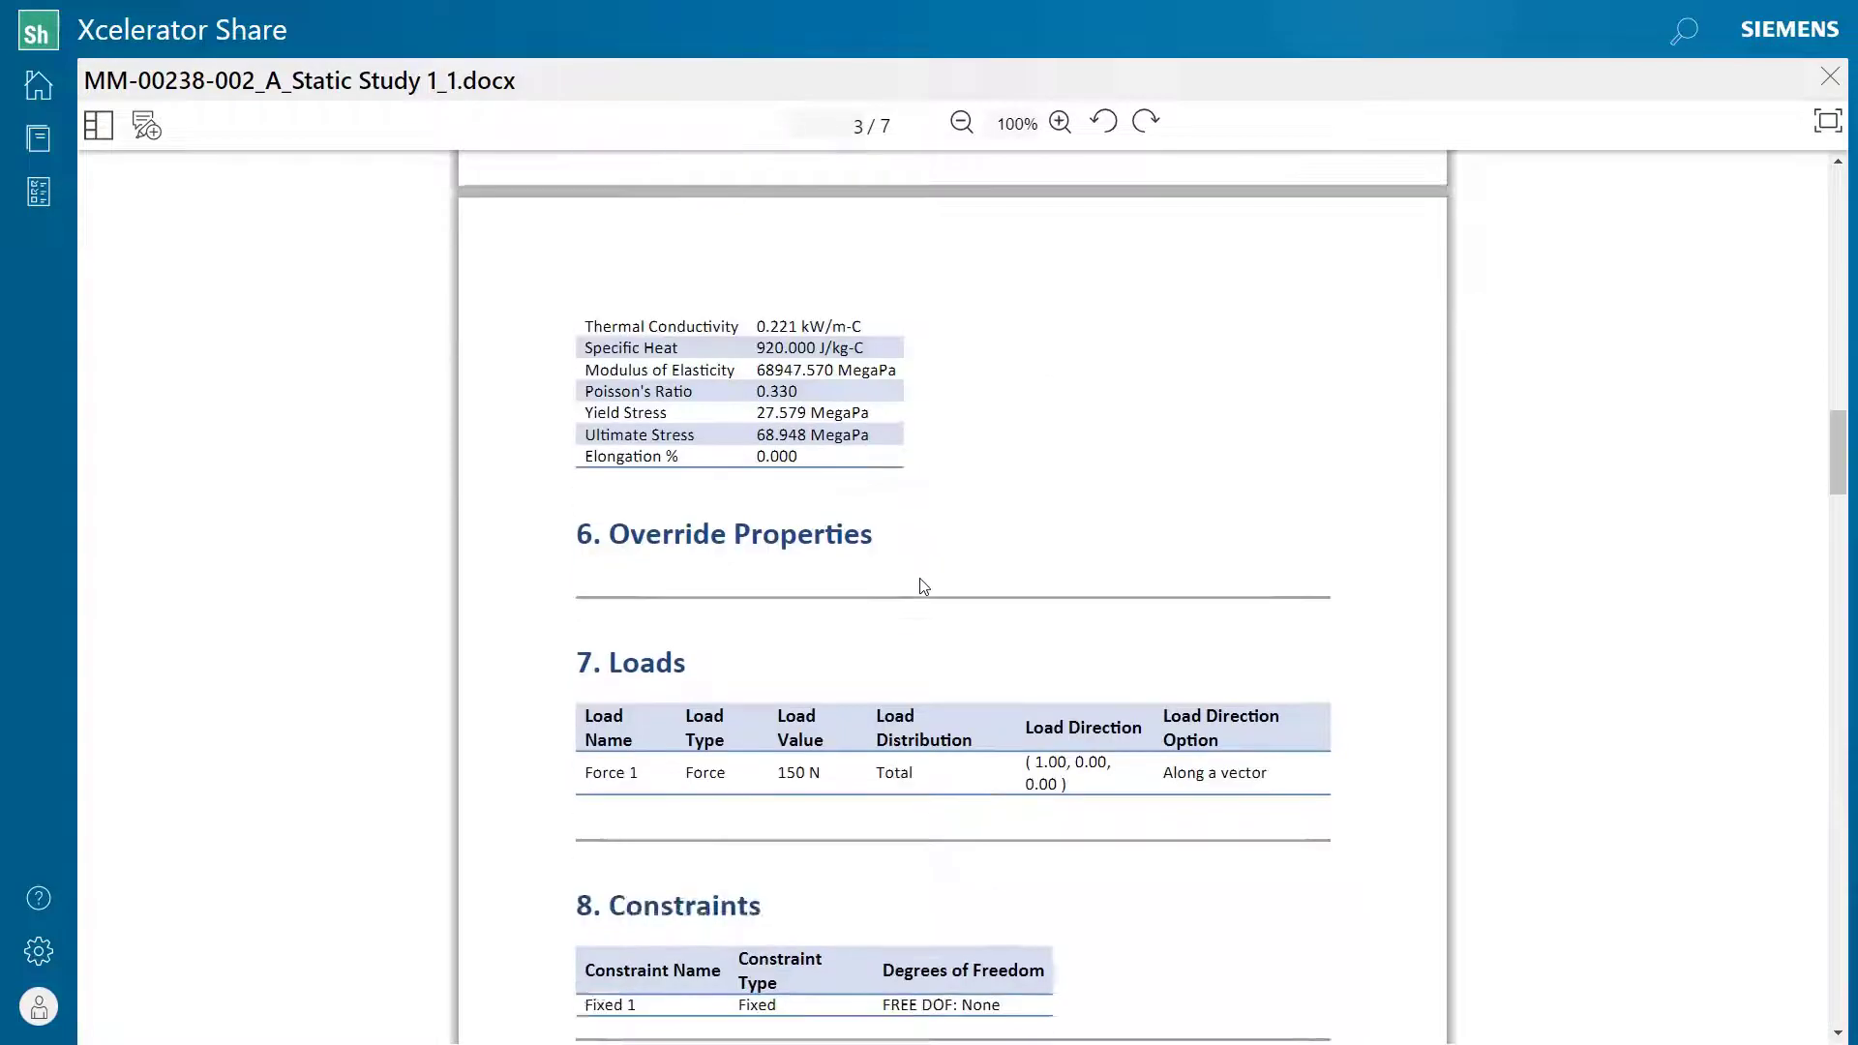
scroll(913, 590, down, 18)
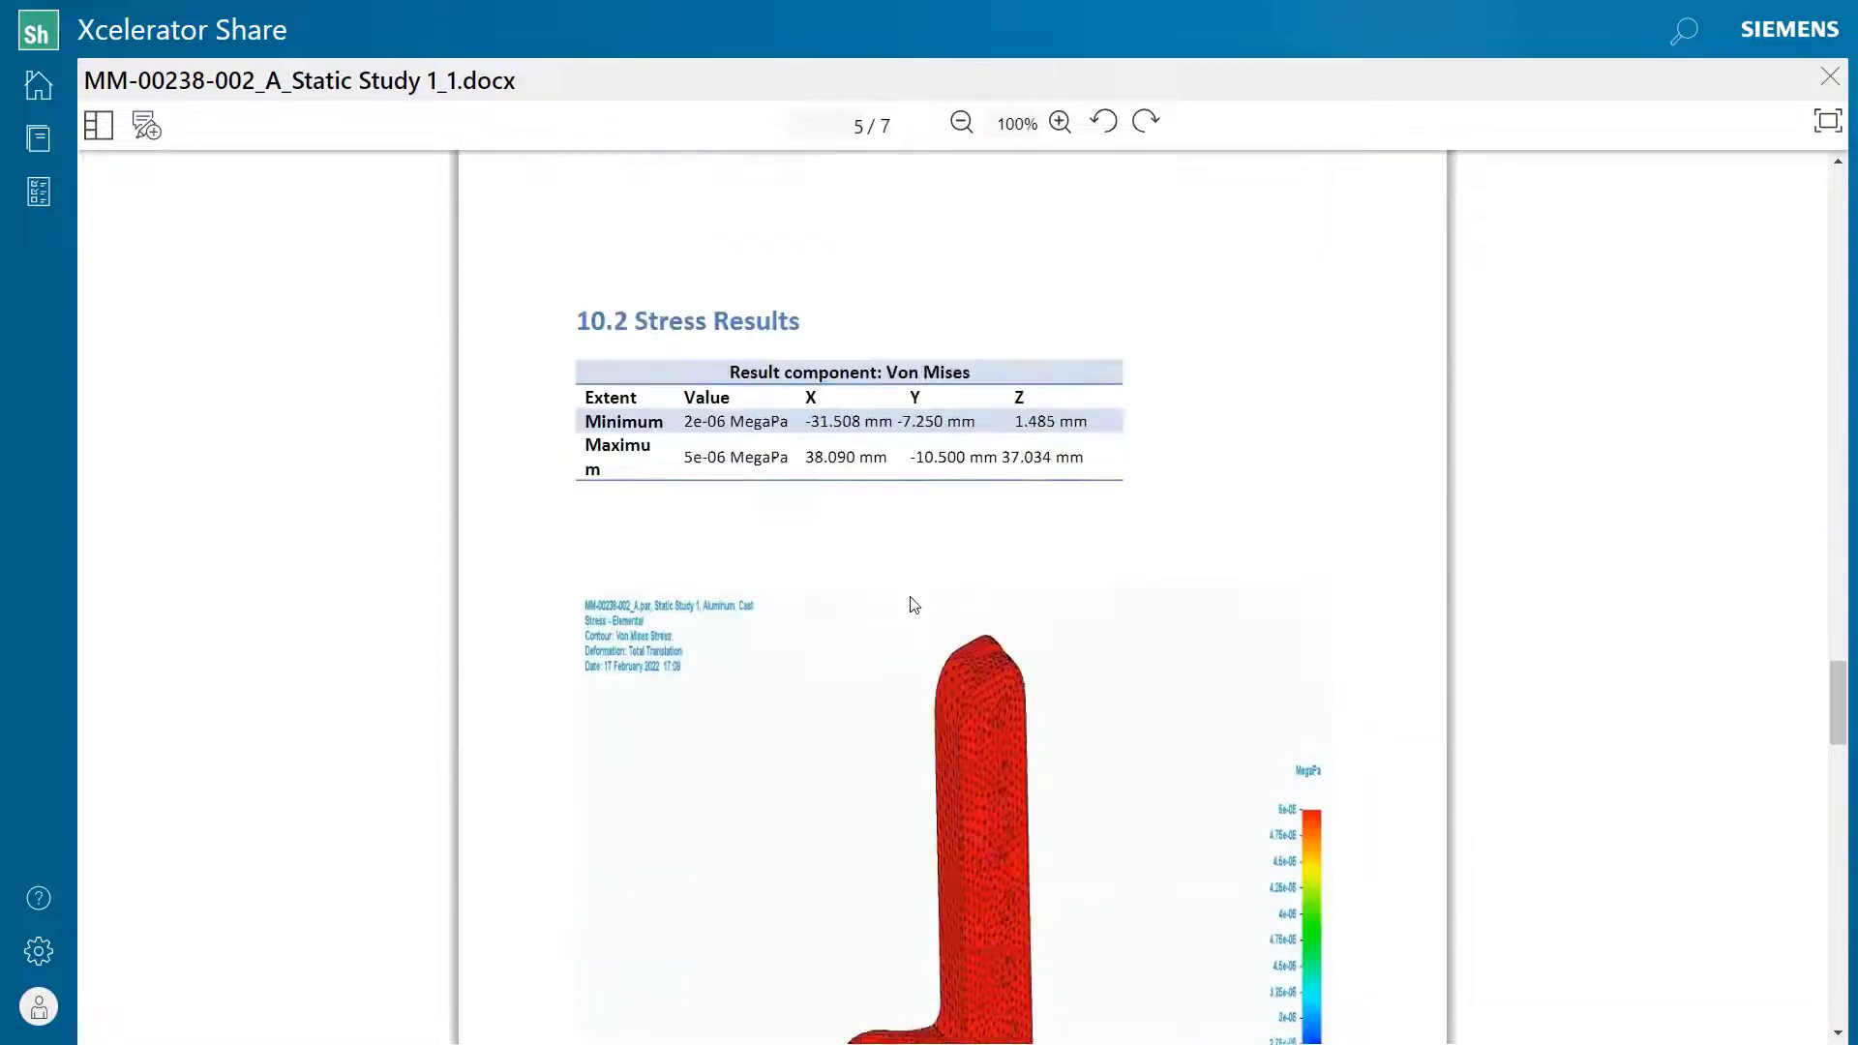
scroll(905, 613, down, 1)
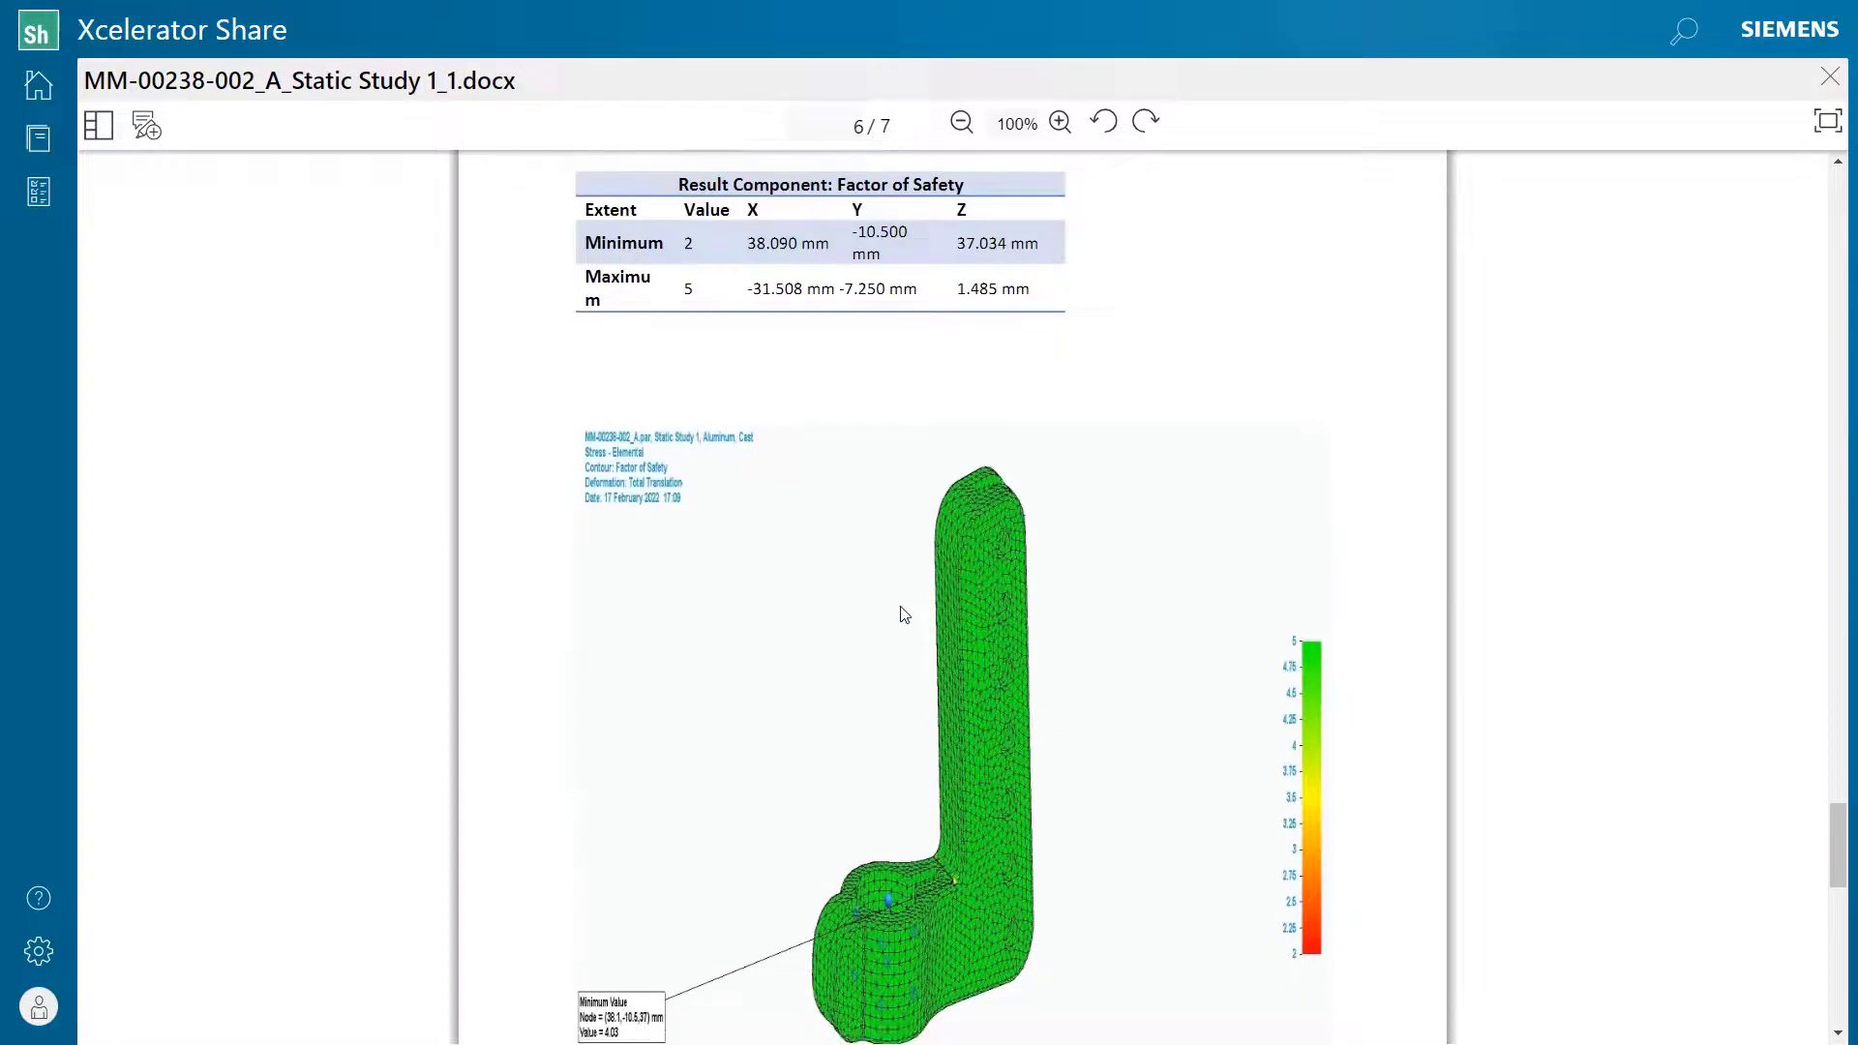
scroll(903, 614, down, 15)
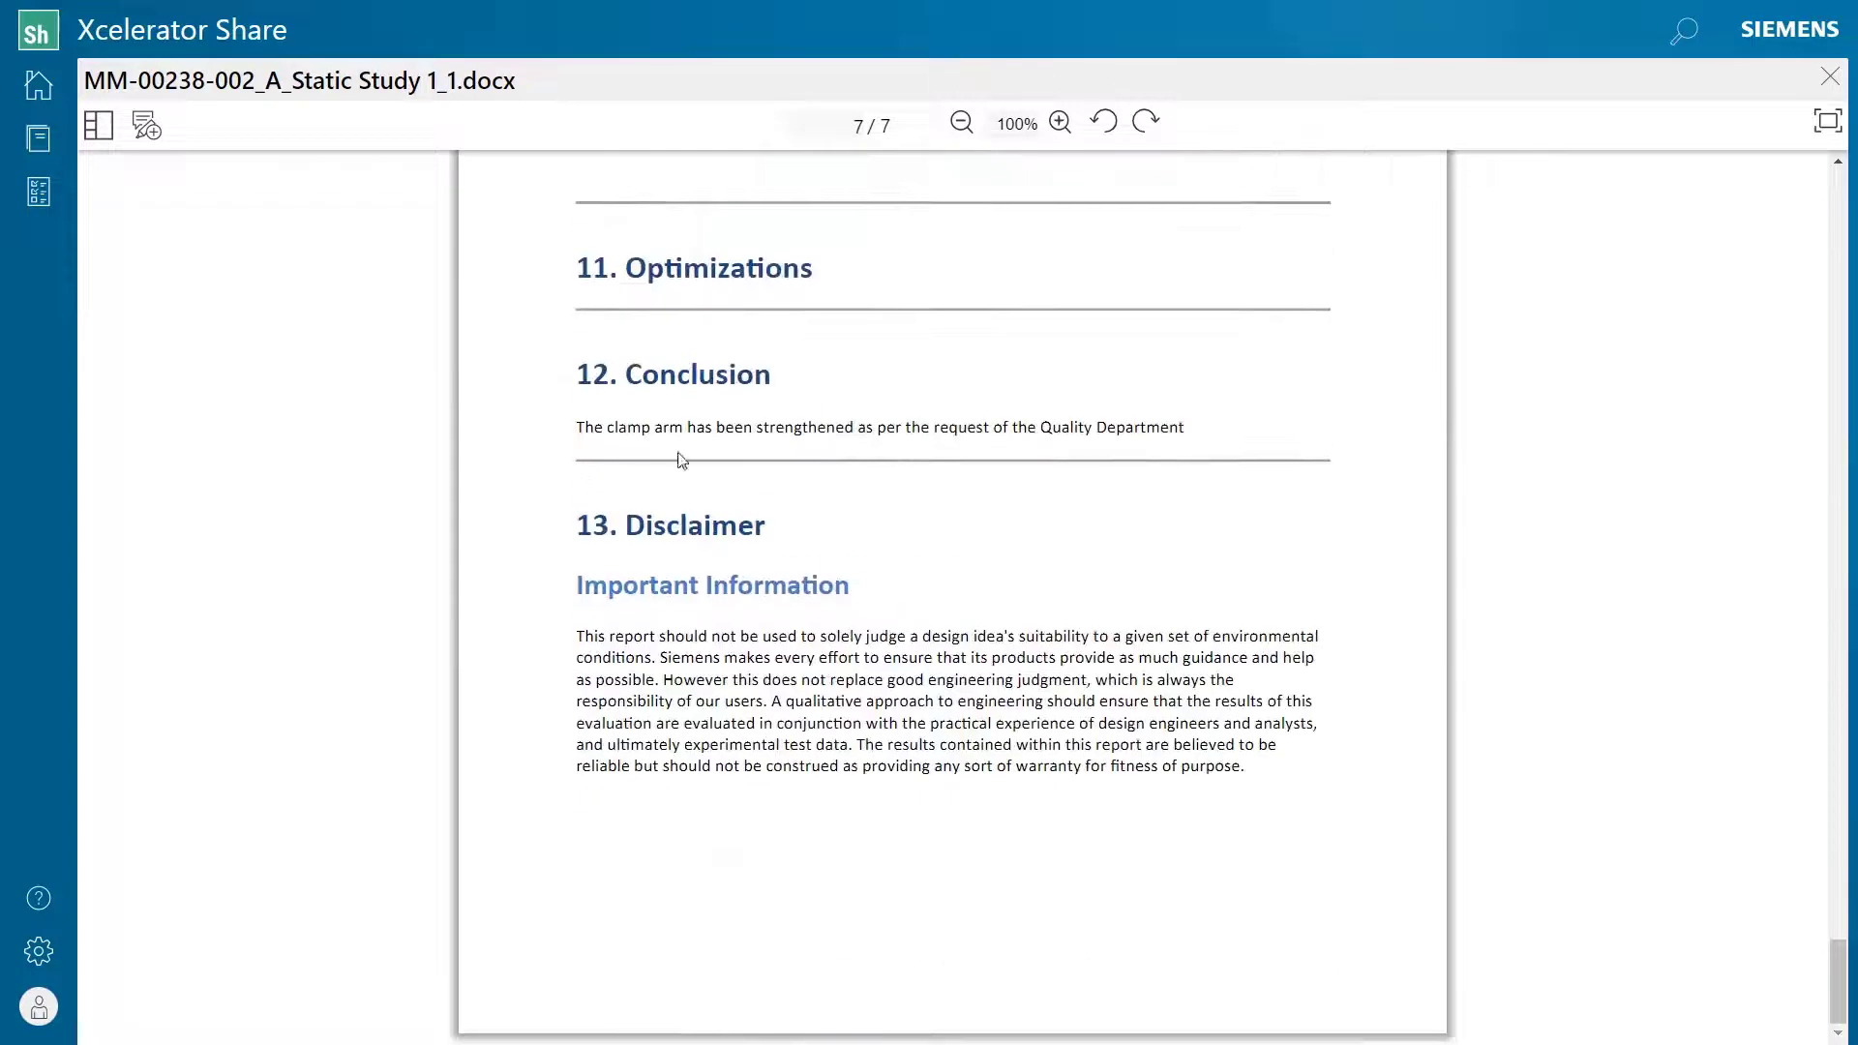